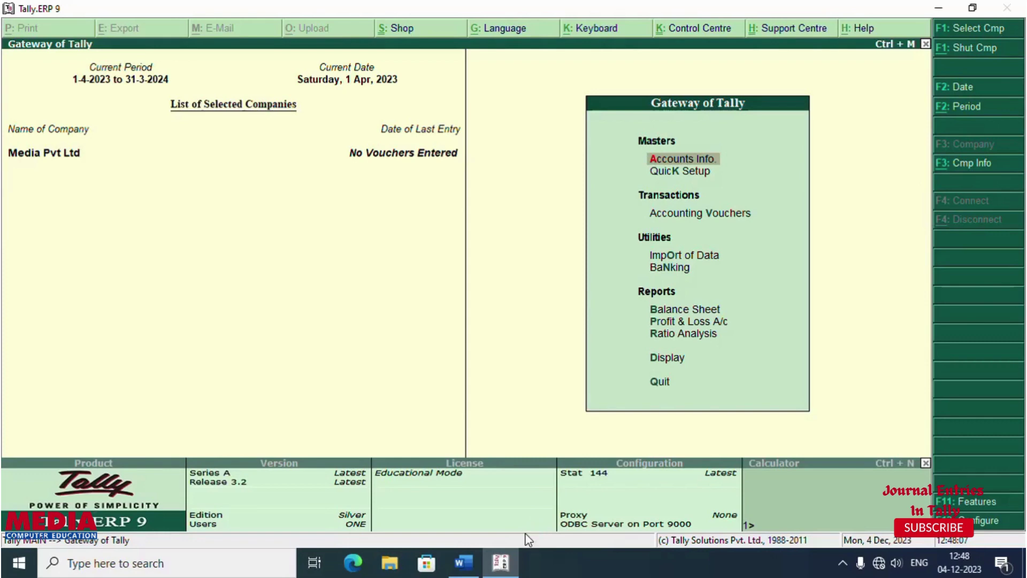
Switch to Word and review the Media Pvt. Ltd transaction list from its beginning
click(463, 563)
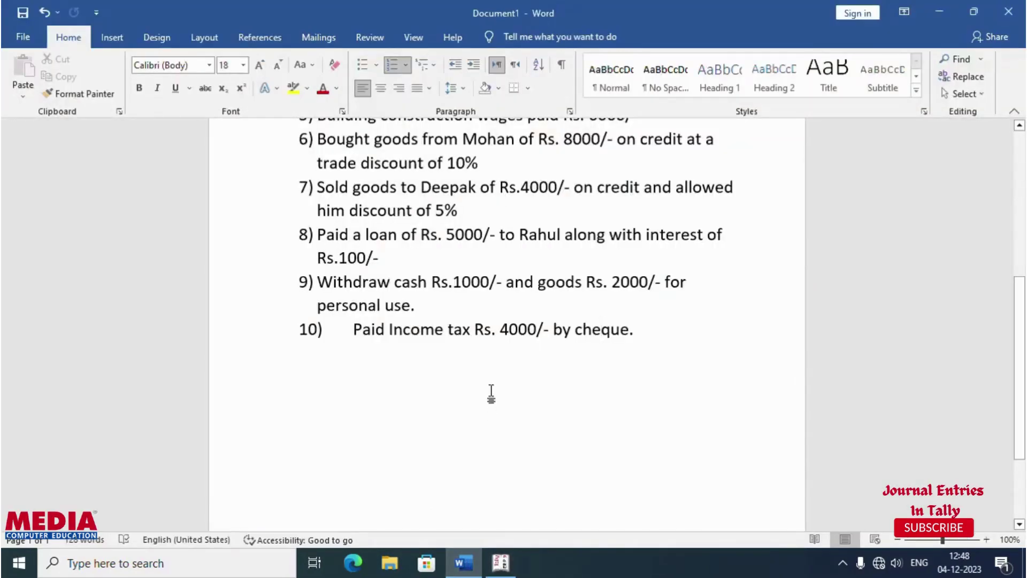
scroll(489, 393, up, 3)
scroll(489, 373, up, 3)
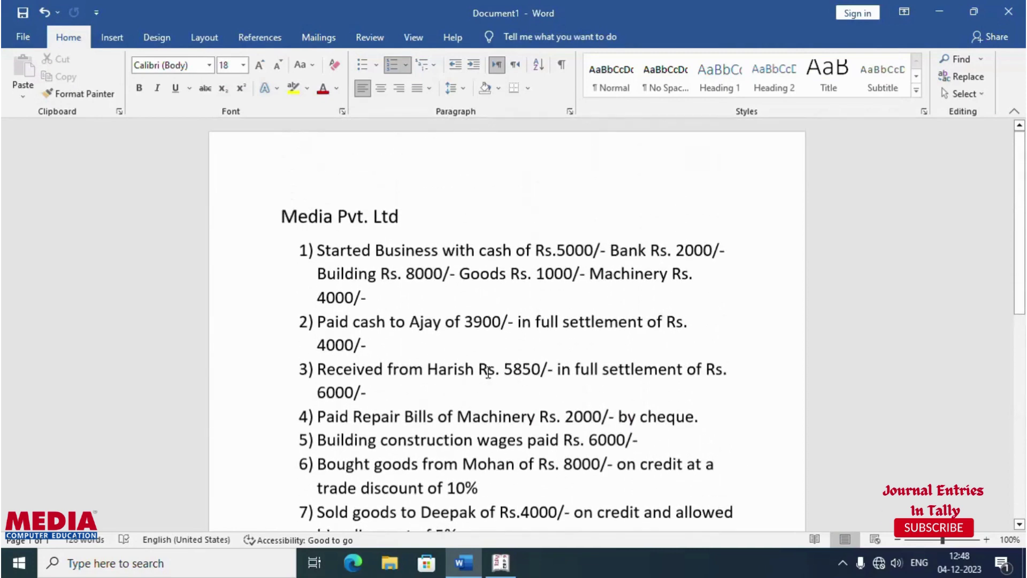
Switch to Tally, display multiple ledgers for All Items, and compare them with the transaction list in Word before returning to Tally
click(503, 567)
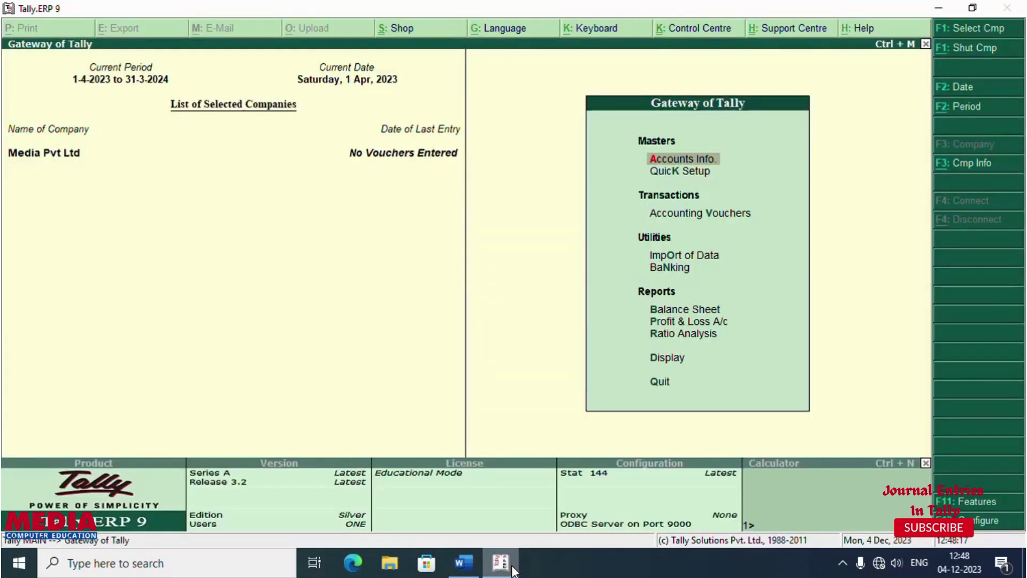
key(Return)
key(Down)
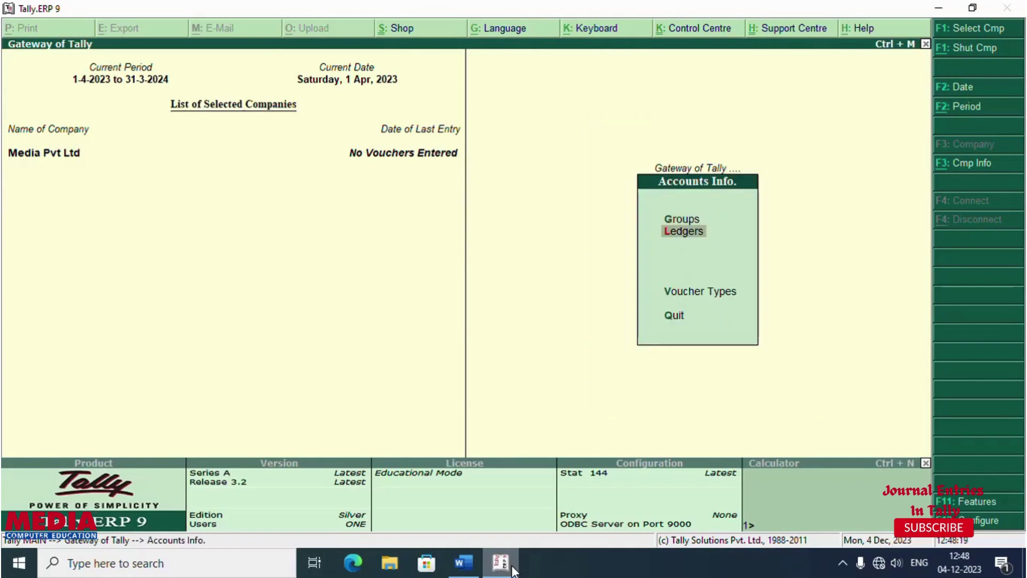
key(Return)
key(Down)
key(Down)
key(Down)
key(Down)
key(Return)
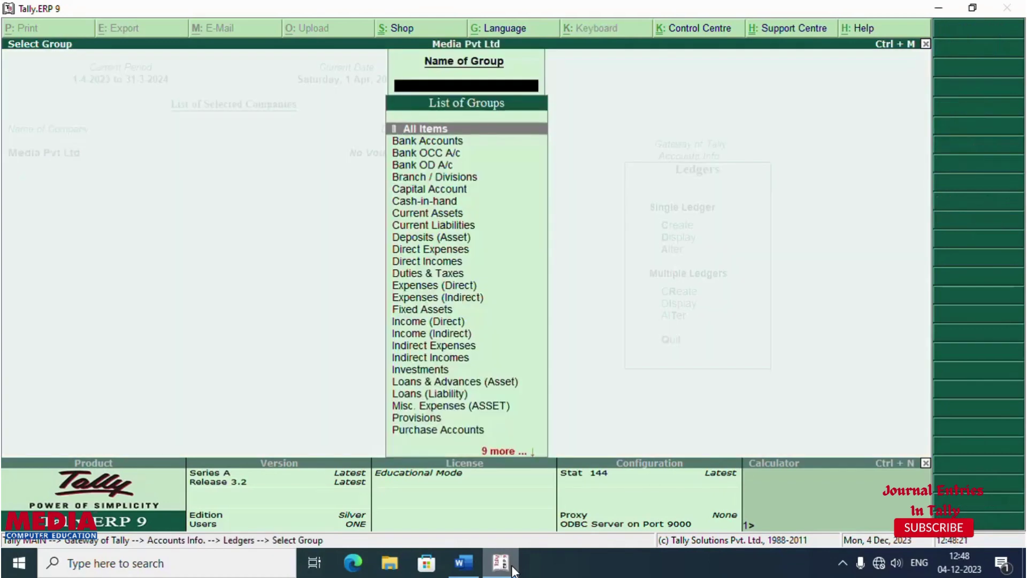
key(Return)
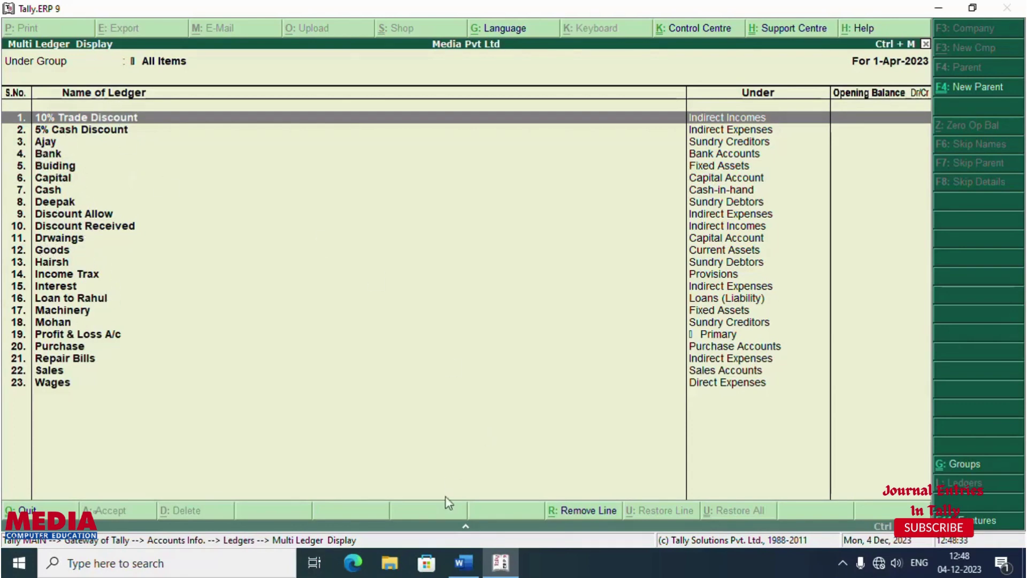
click(464, 564)
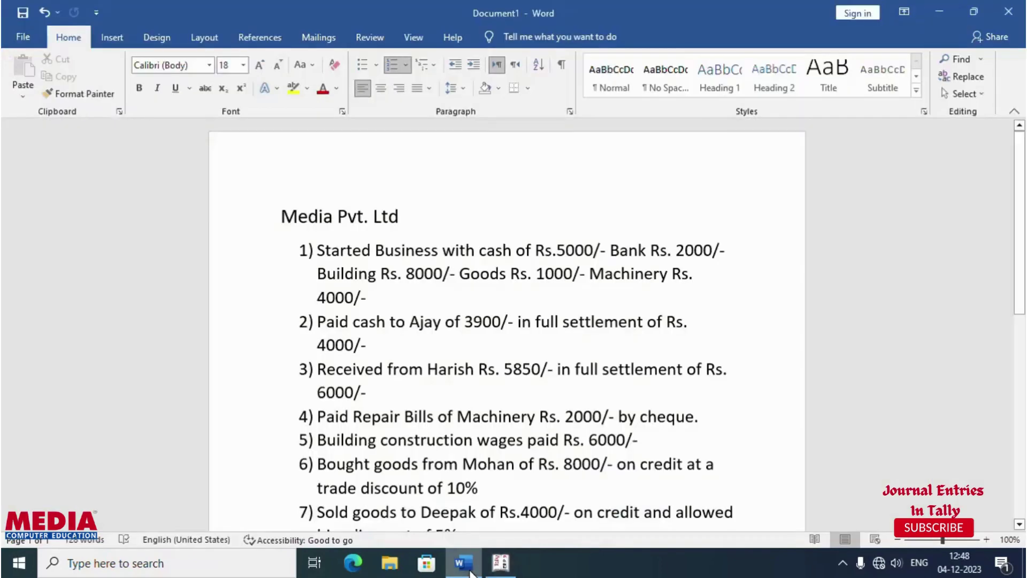
click(499, 566)
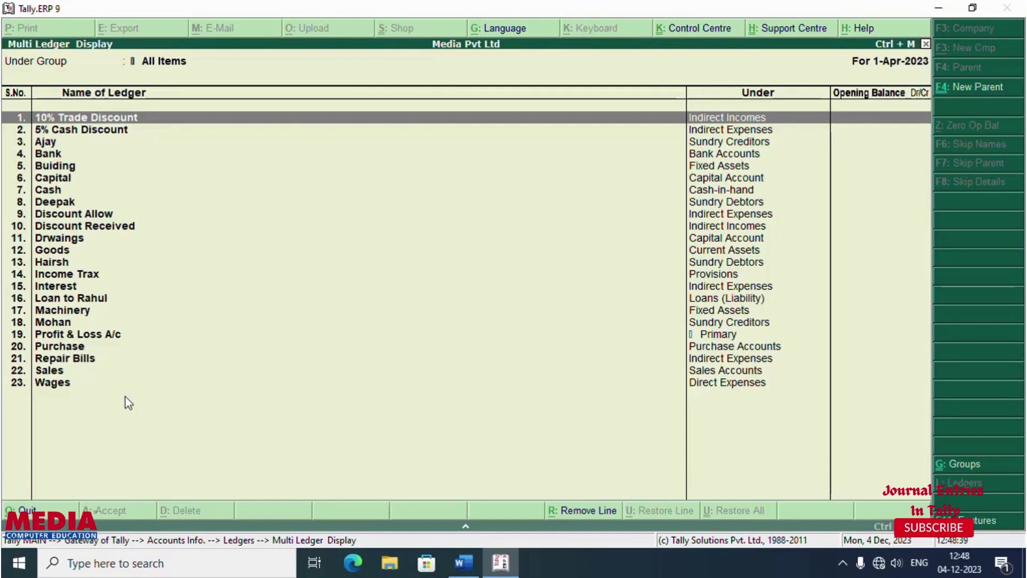
Leave the ledger display and open Accounting Vouchers from the Gateway of Tally
key(Escape)
key(Escape)
key(Escape)
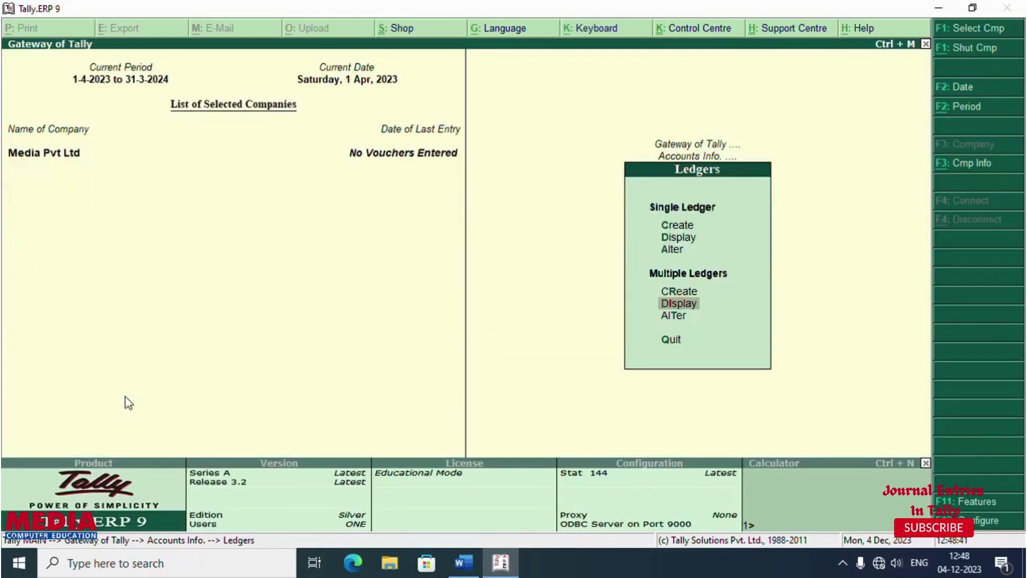
key(Escape)
key(Down)
key(Down)
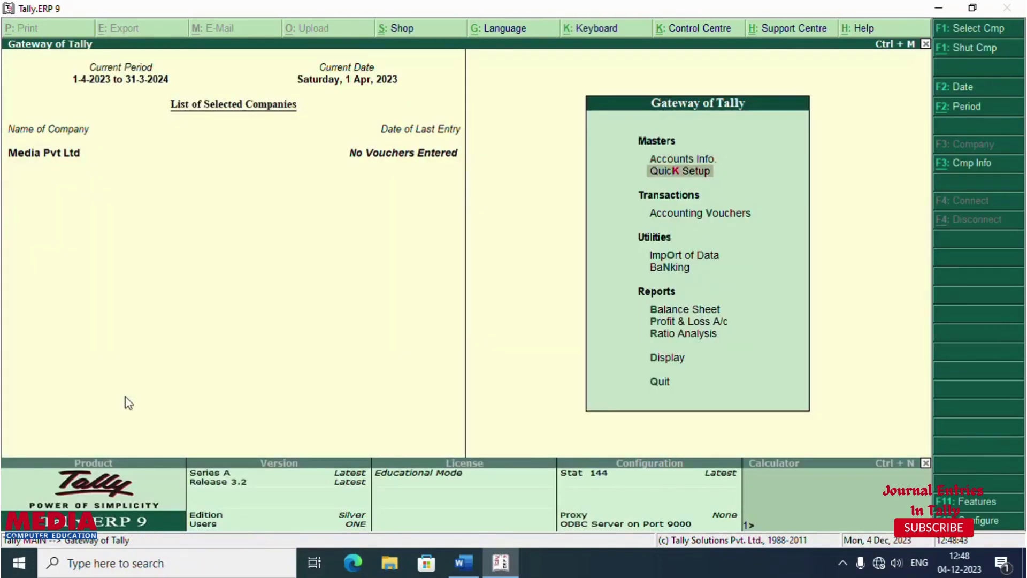
key(Return)
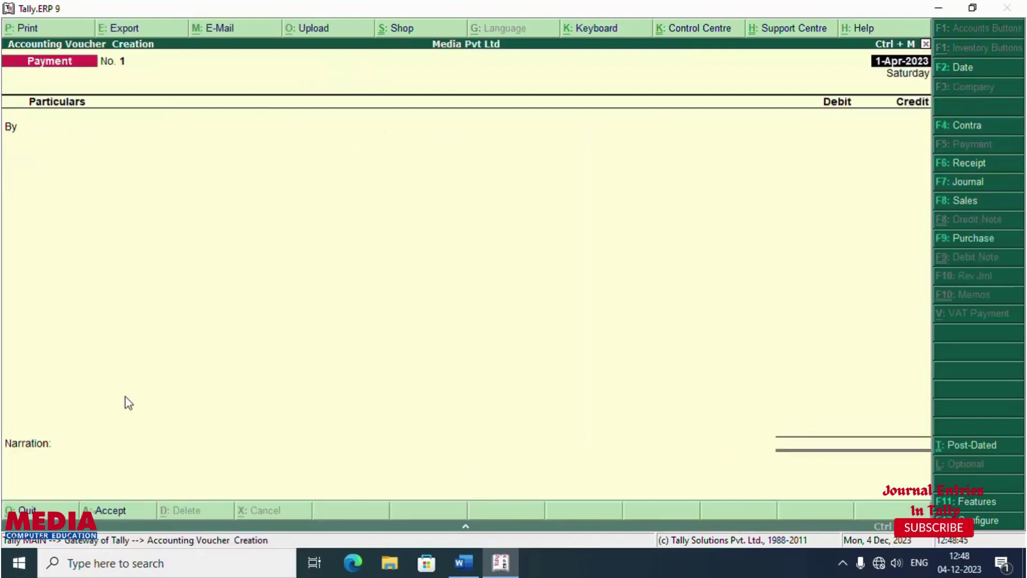
Check the first transaction in Word, return to Tally, and start a Receipt voucher dated 1-Apr-2023
click(464, 562)
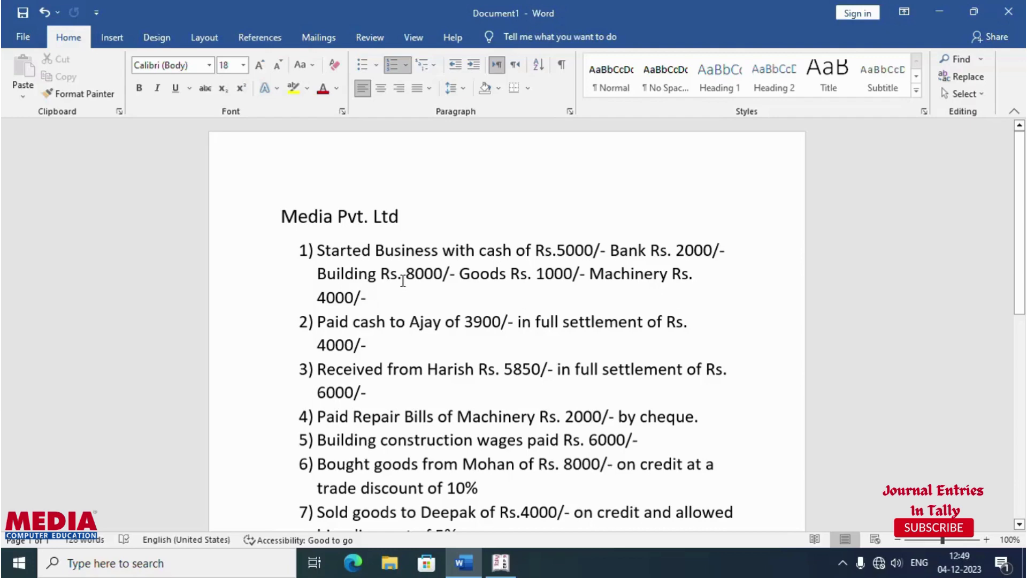
click(502, 564)
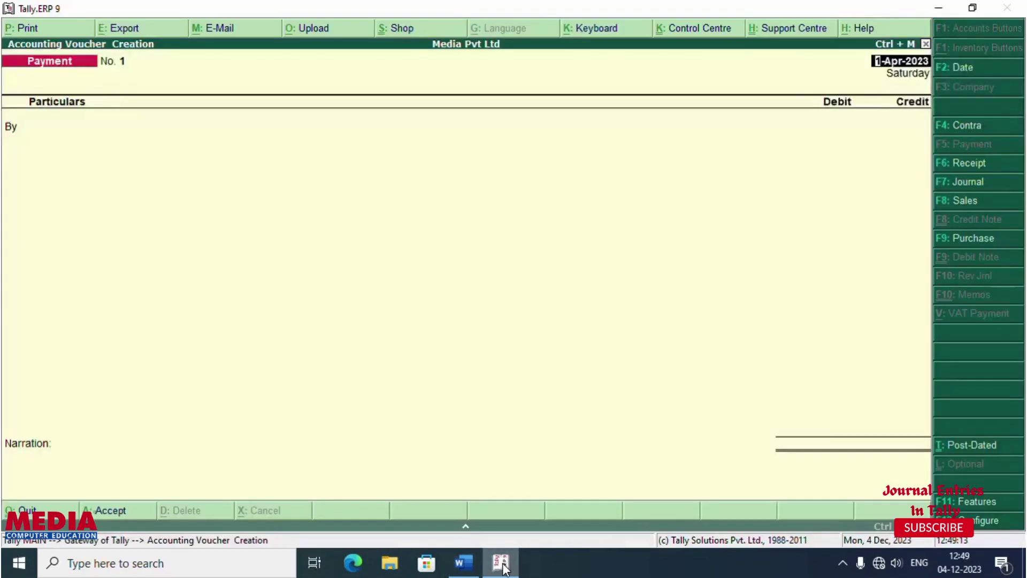
key(F6)
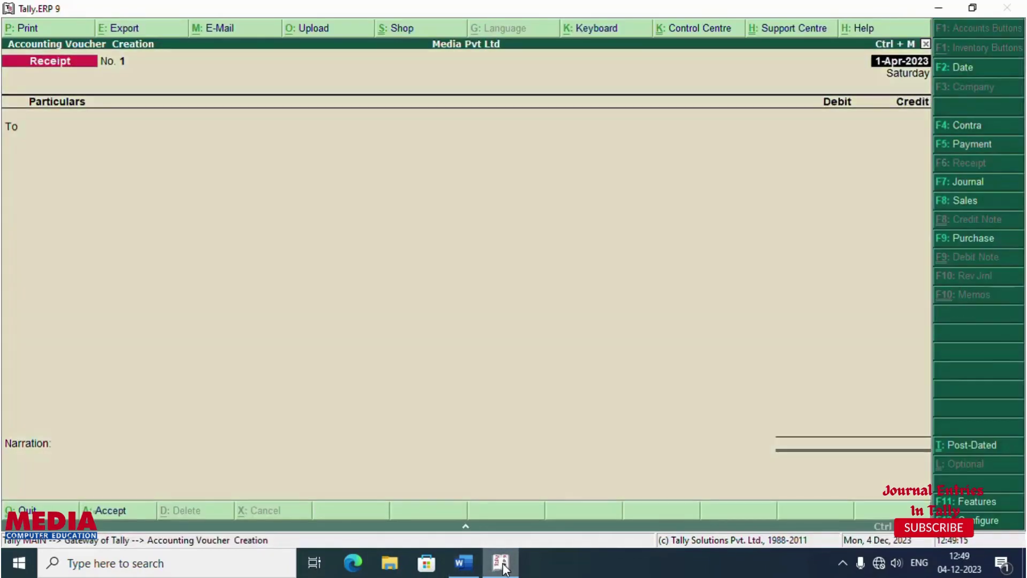
key(Return)
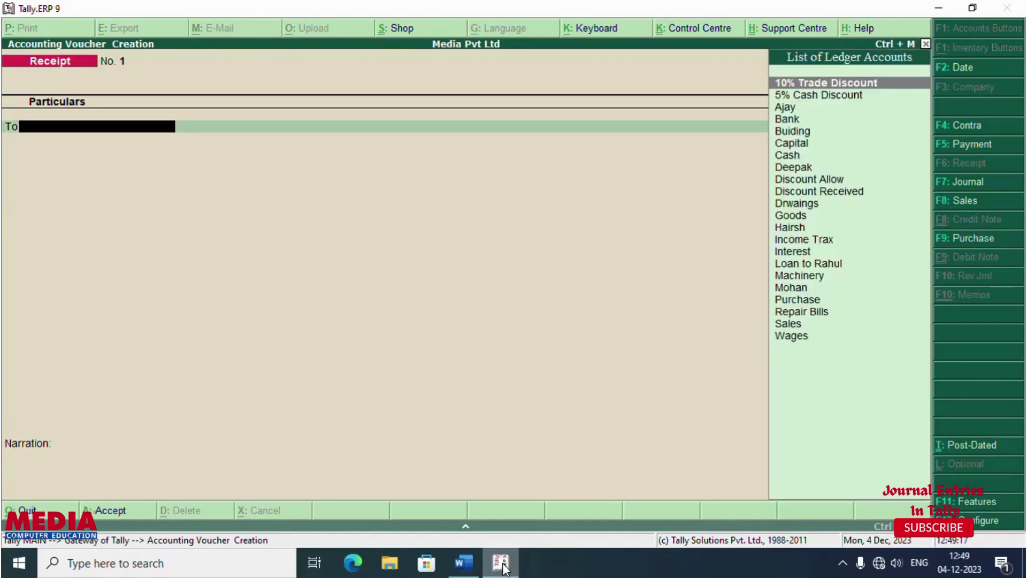
Credit the Capital ledger with 2,000 on the first line of the receipt voucher
text(Capital)
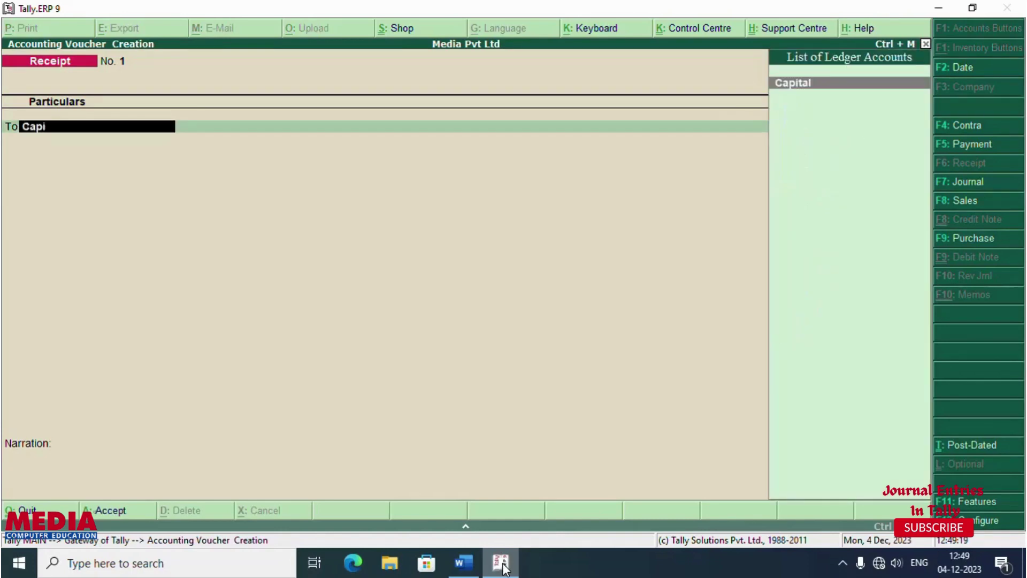
key(Return)
text(2)
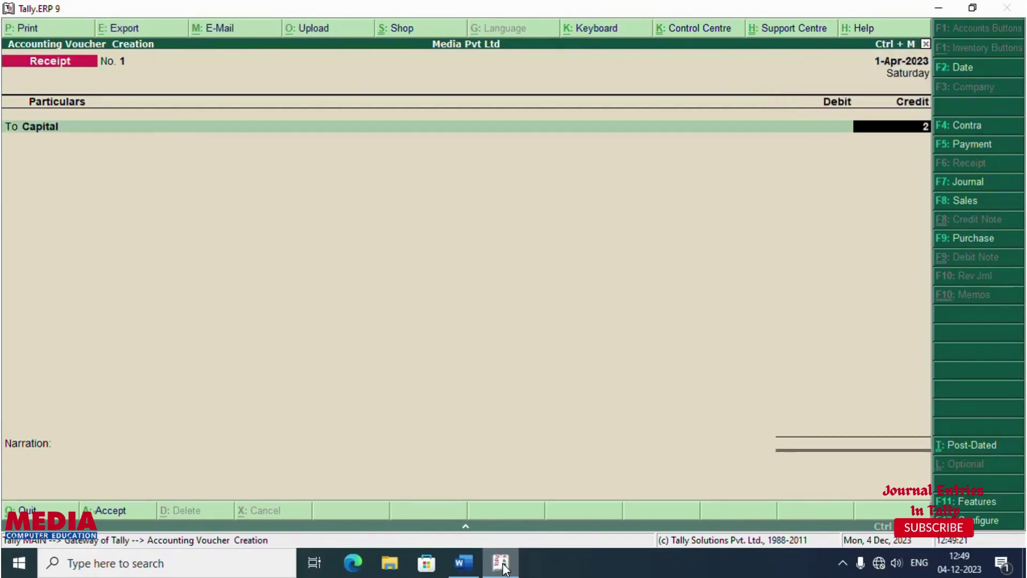
text(000)
key(Return)
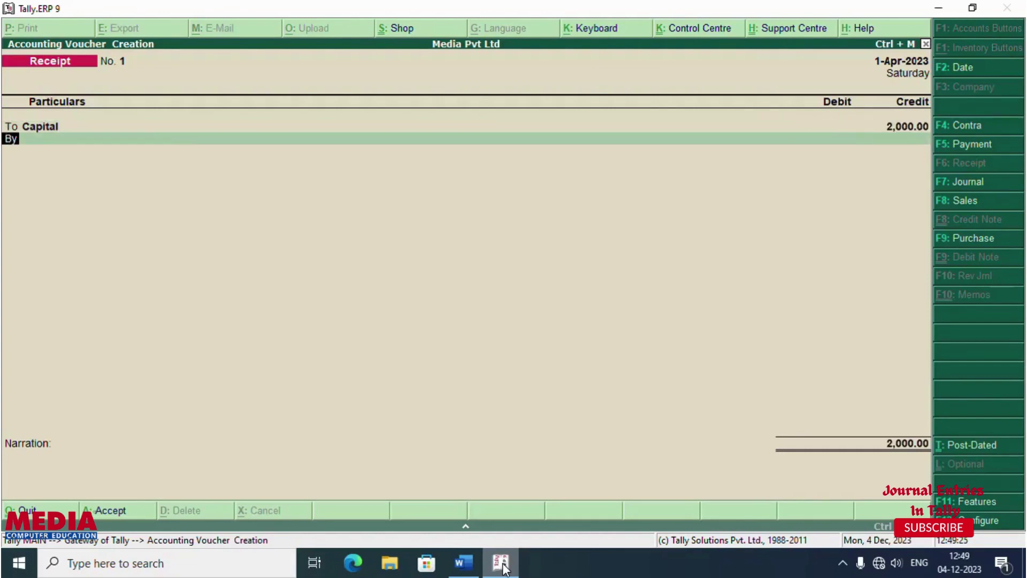
Add a debit line for the Cash ledger with an amount of 5,000
key(Return)
text(Cas)
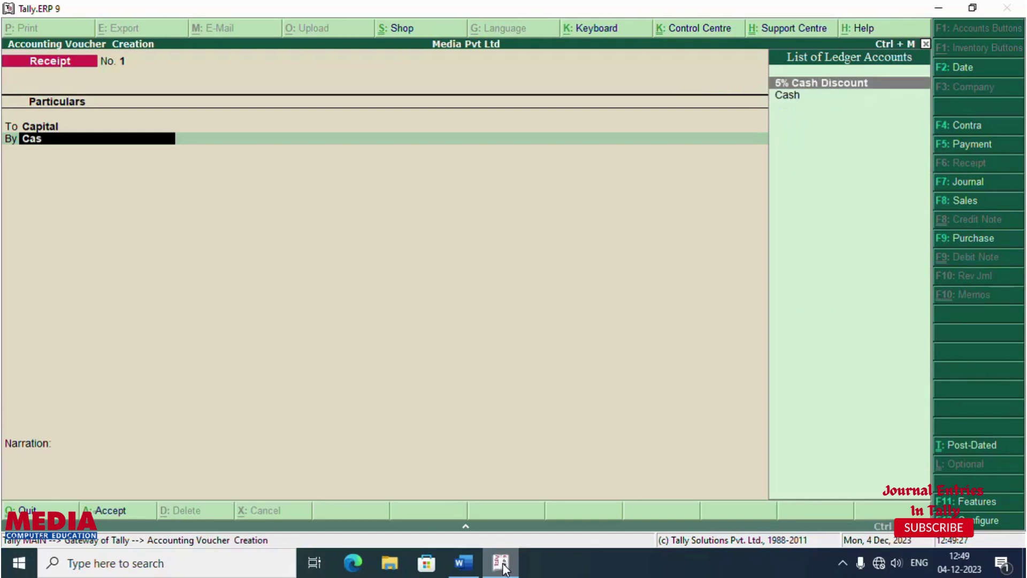
key(Down)
key(Return)
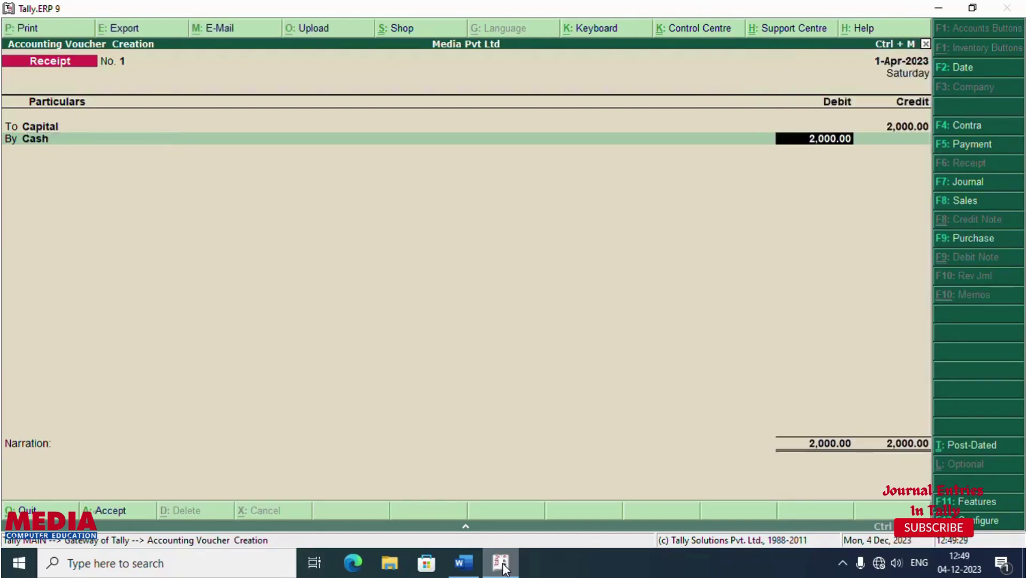
text(5000)
key(Return)
Set the Capital credit amount to 20,000 and move on to a new voucher line
key(Up)
key(Up)
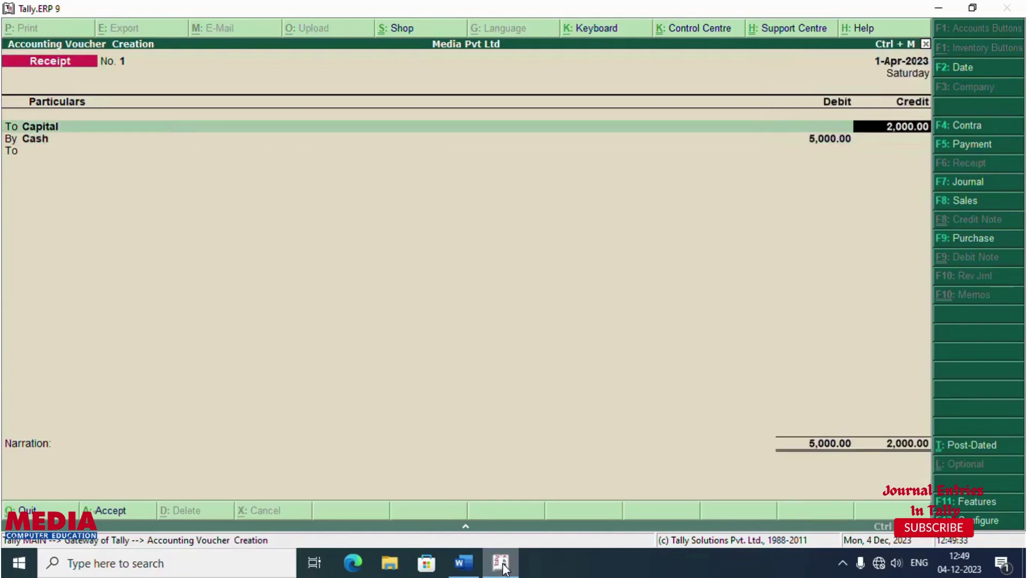
text(20,000)
key(Return)
key(Return)
key(Return)
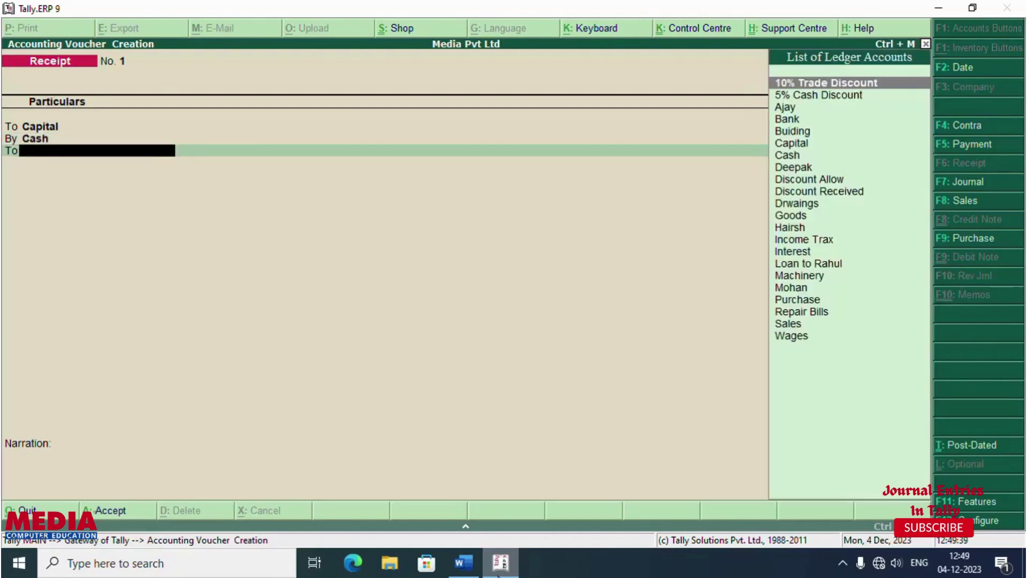
Recheck the first transaction in Word, return to Tally, and enter the Bank ledger as a credit of 2,000
click(465, 571)
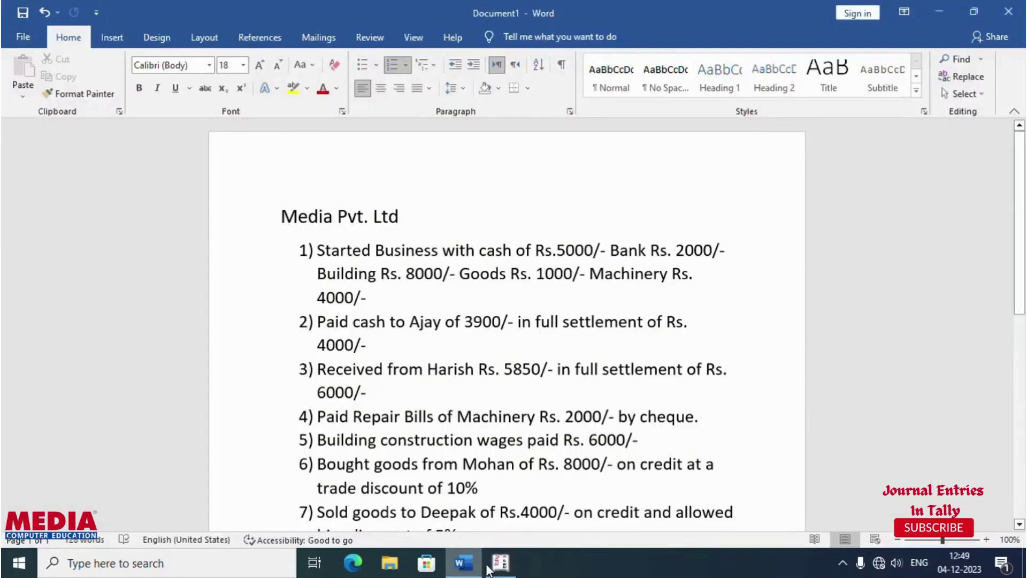
click(508, 569)
text(V)
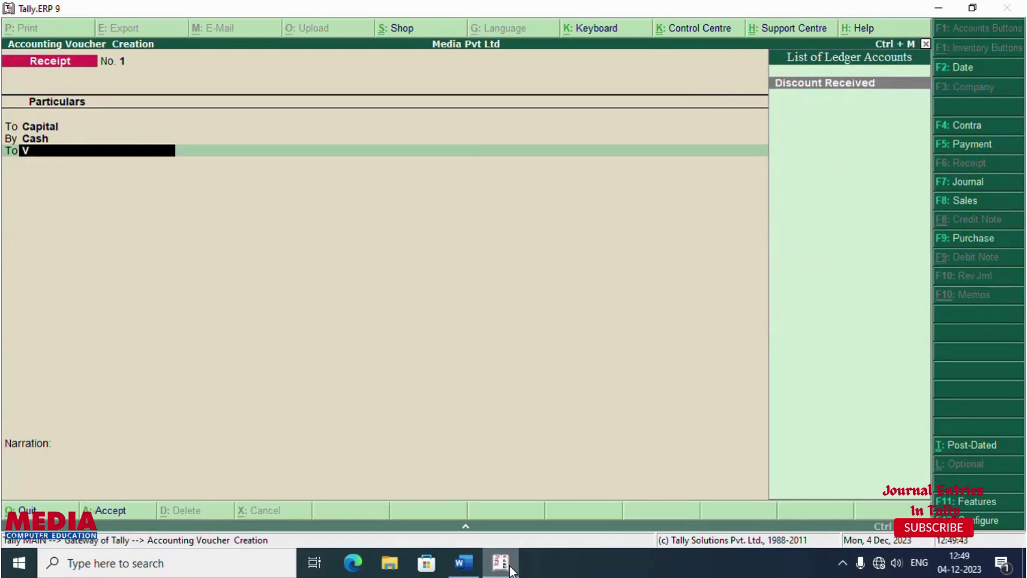
key(BackSpace)
text(B)
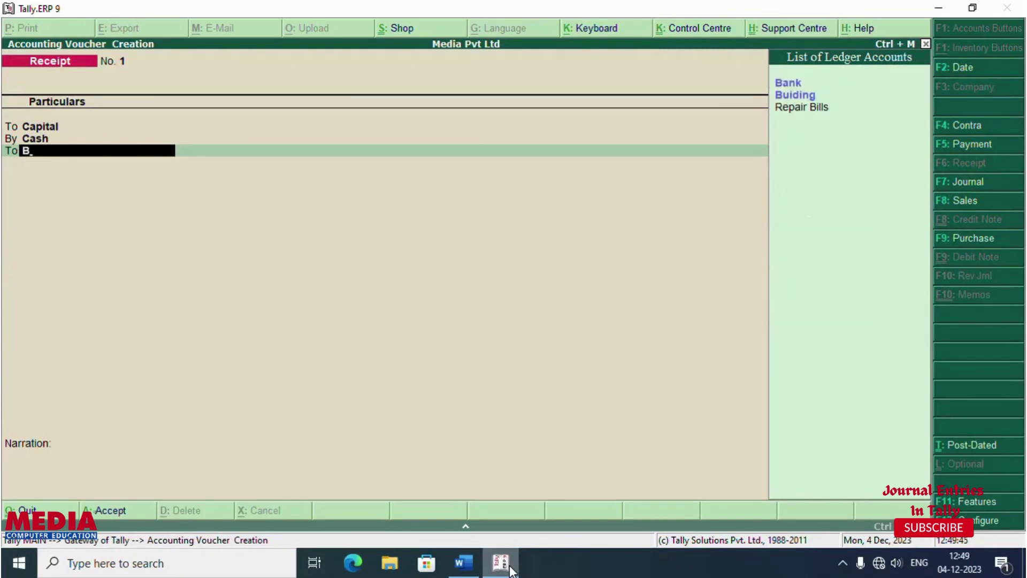
key(Return)
text(2,00)
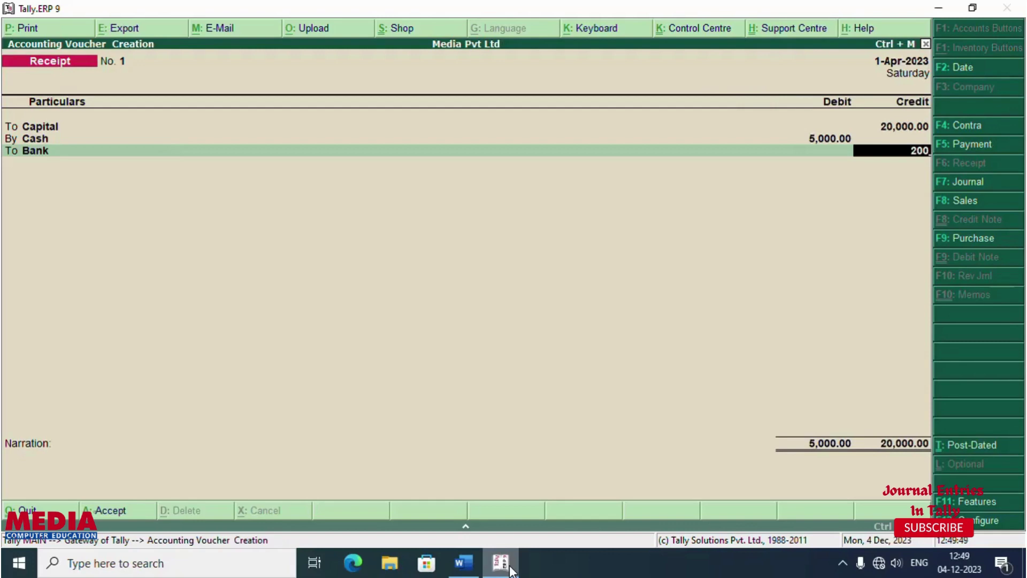
text(0)
key(Return)
Change the Bank line from a credit (To) to a debit (By) entry of 2,000
key(Escape)
key(BackSpace)
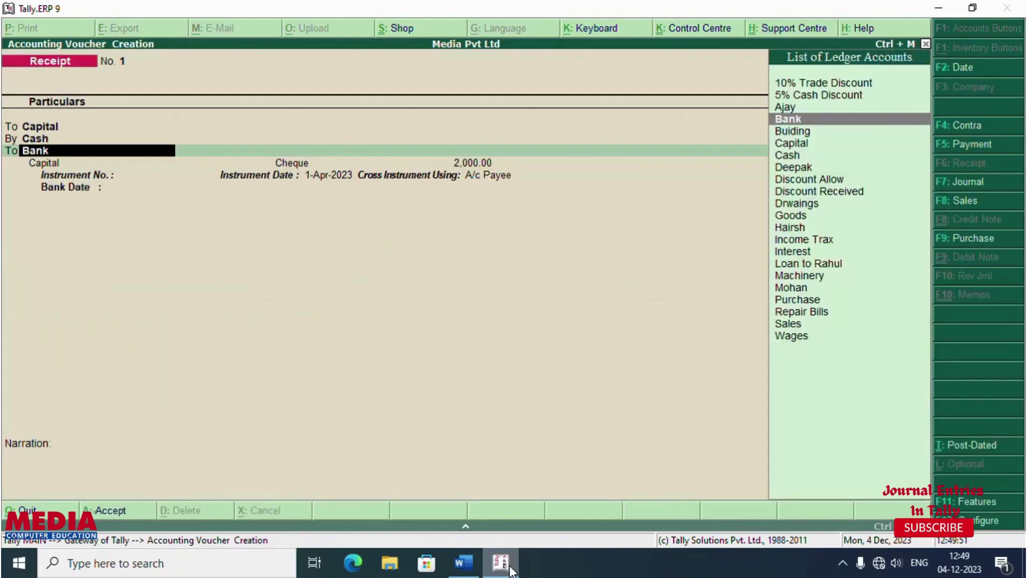
key(BackSpace)
text(by)
key(Return)
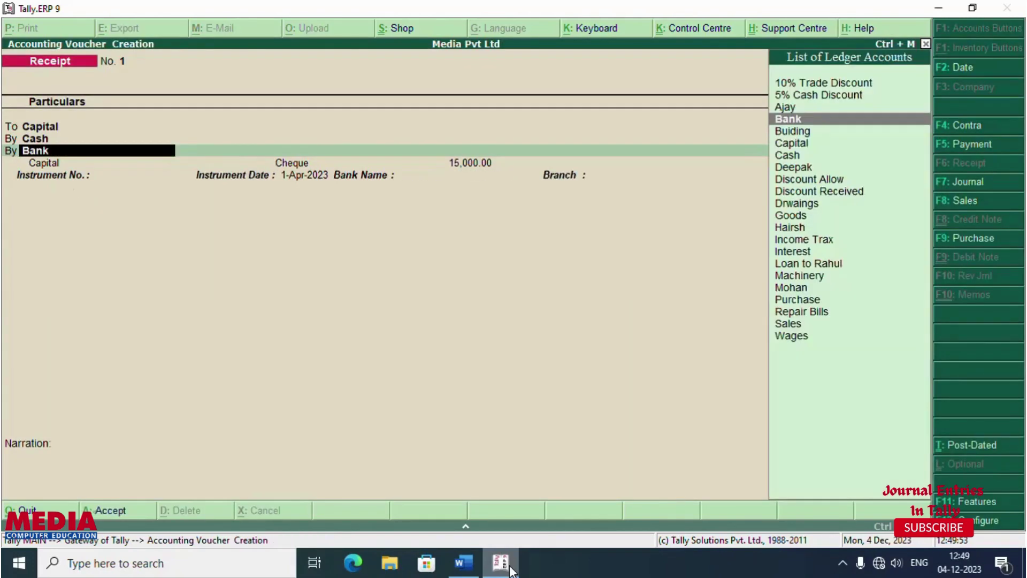
key(Return)
text(2000)
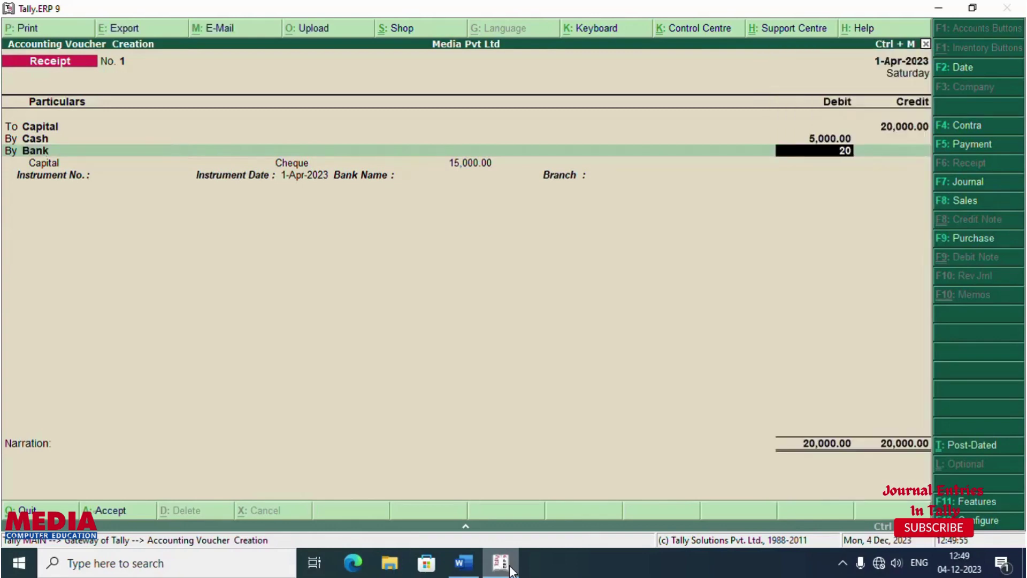
key(Return)
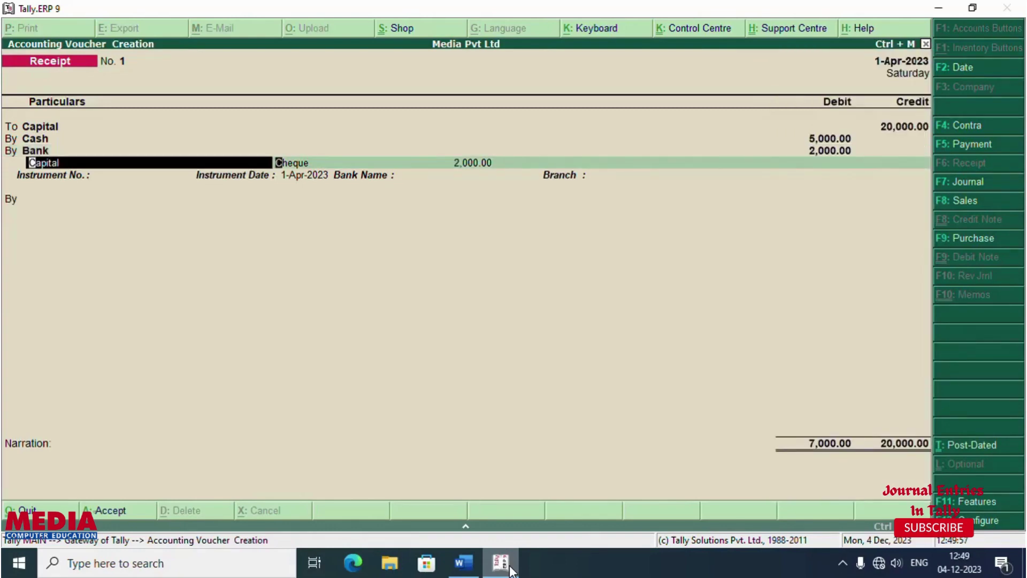
Set the Bank line's transaction type to Cash, with instrument number 123 and bank name Sbi
key(Return)
key(Up)
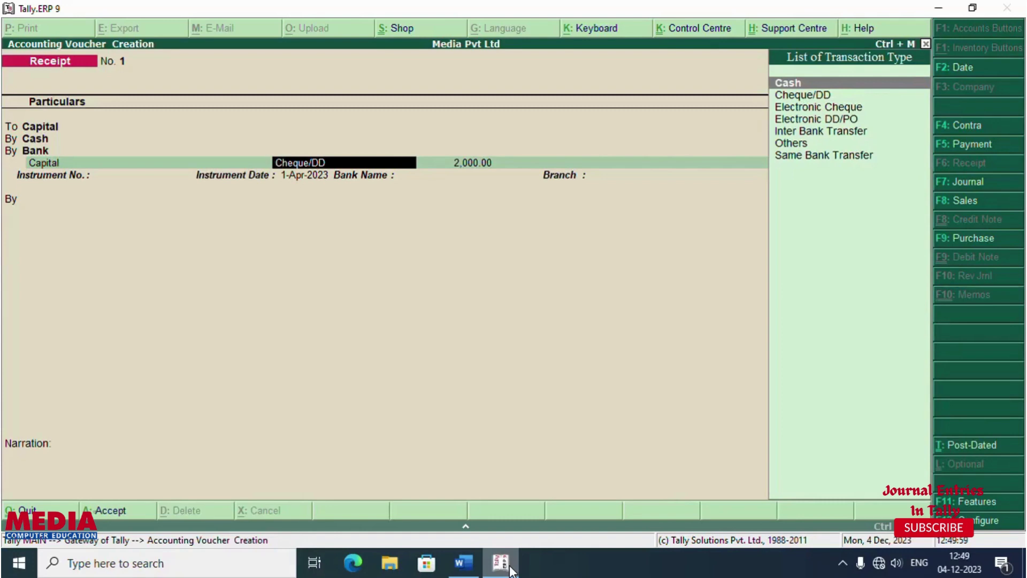
key(Return)
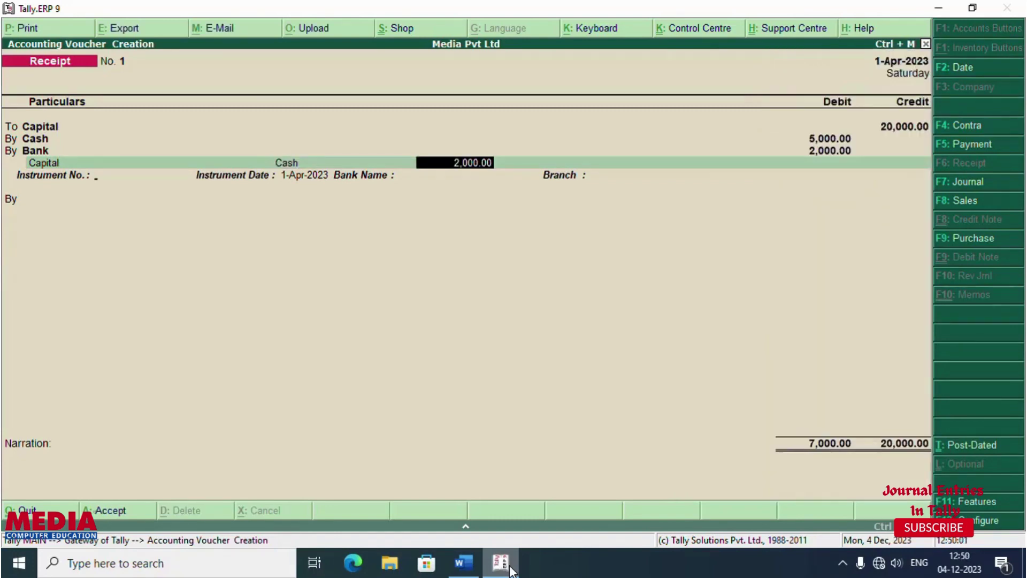
key(Return)
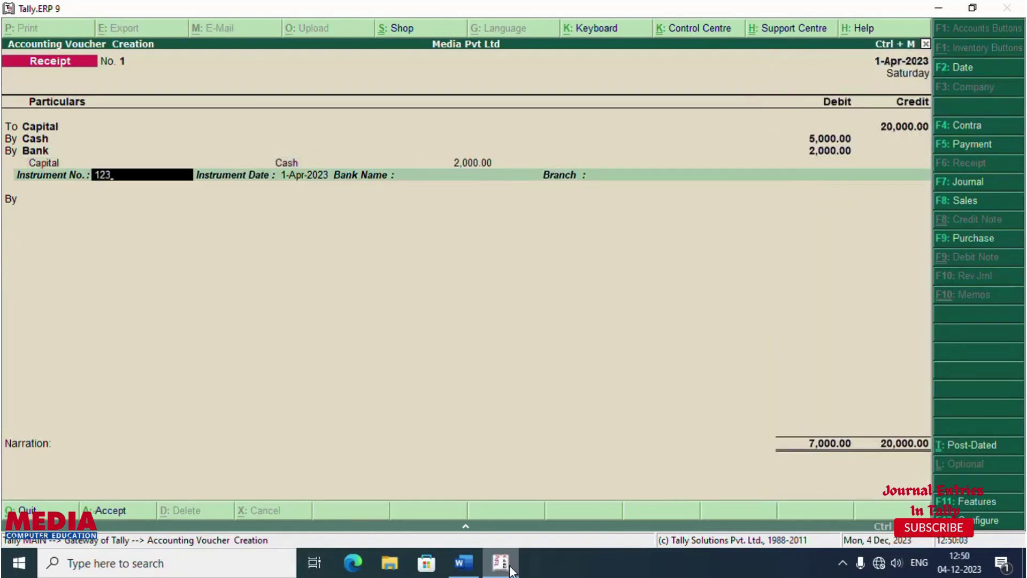
key(Return)
key(Return)
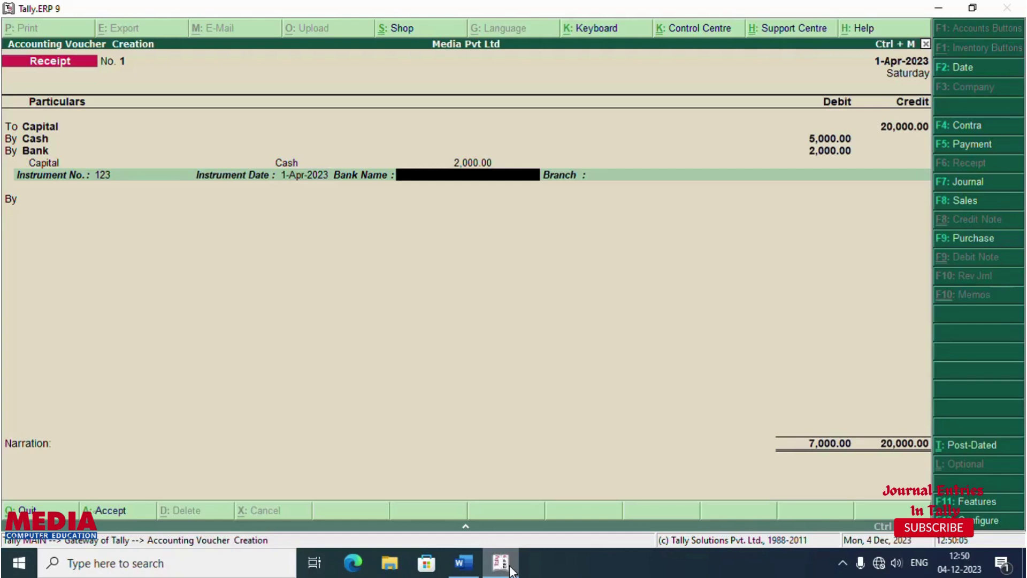
text(Sbi)
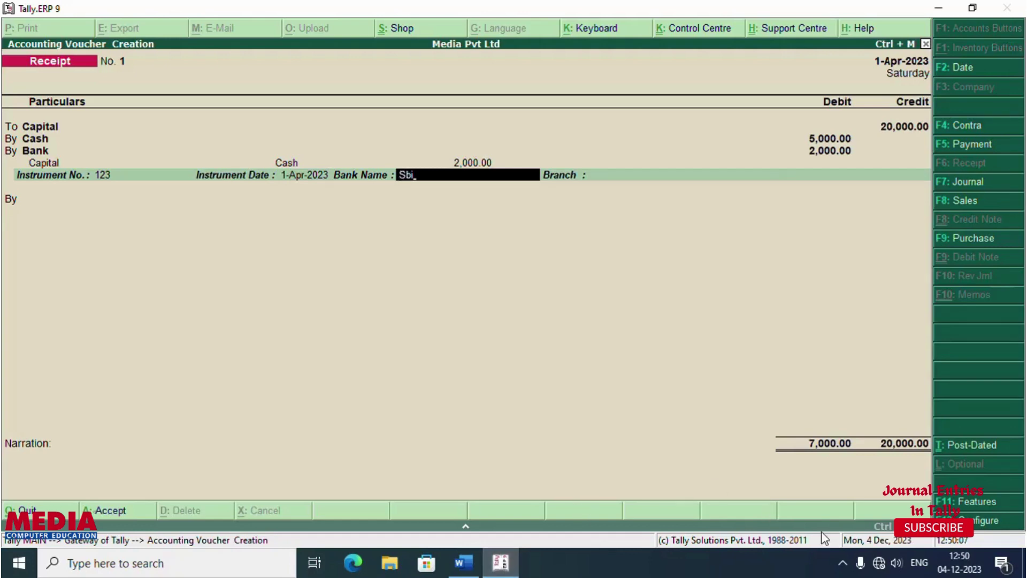
click(843, 564)
click(842, 566)
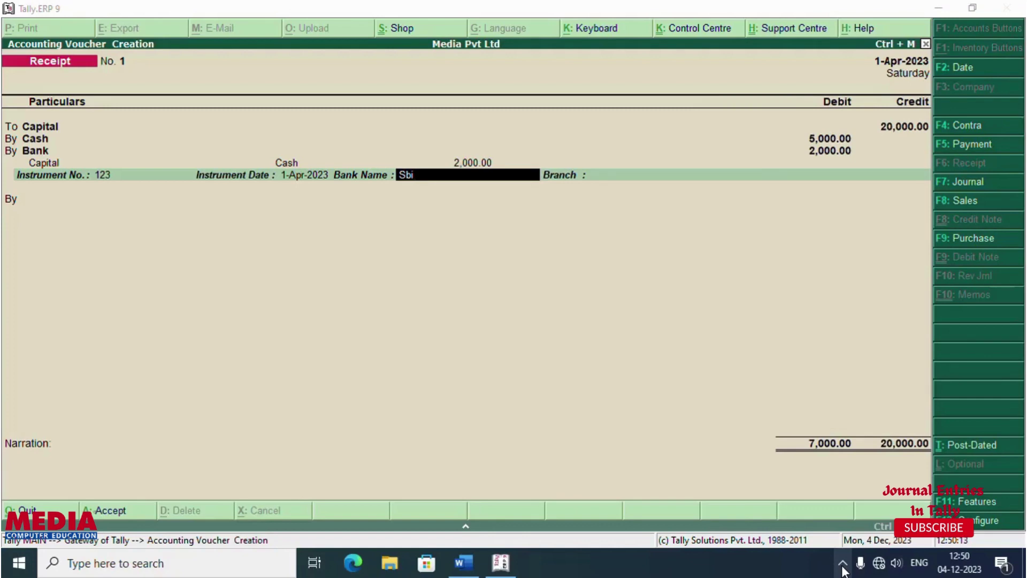
click(931, 8)
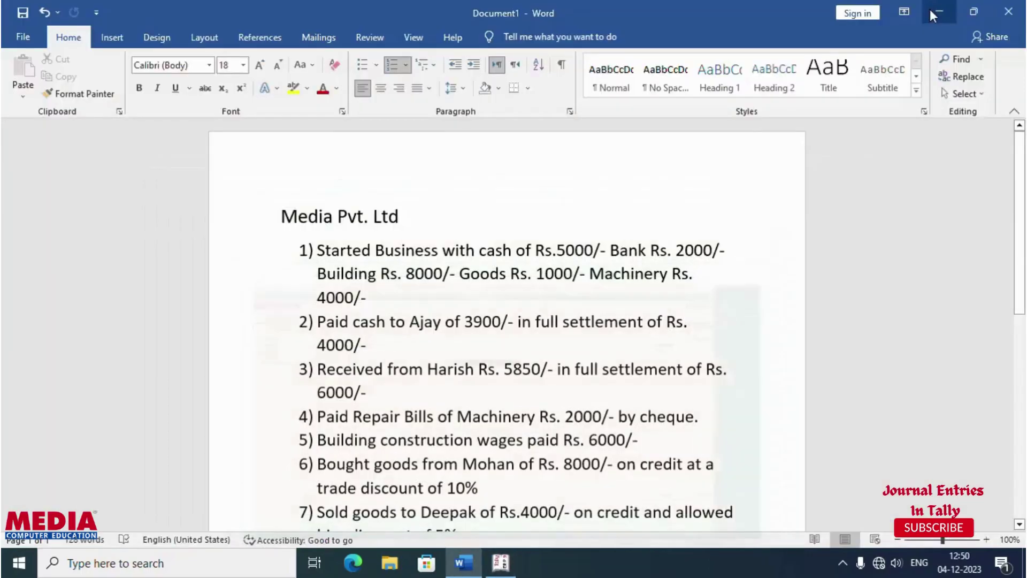
click(930, 8)
right_click(506, 396)
right_click(535, 229)
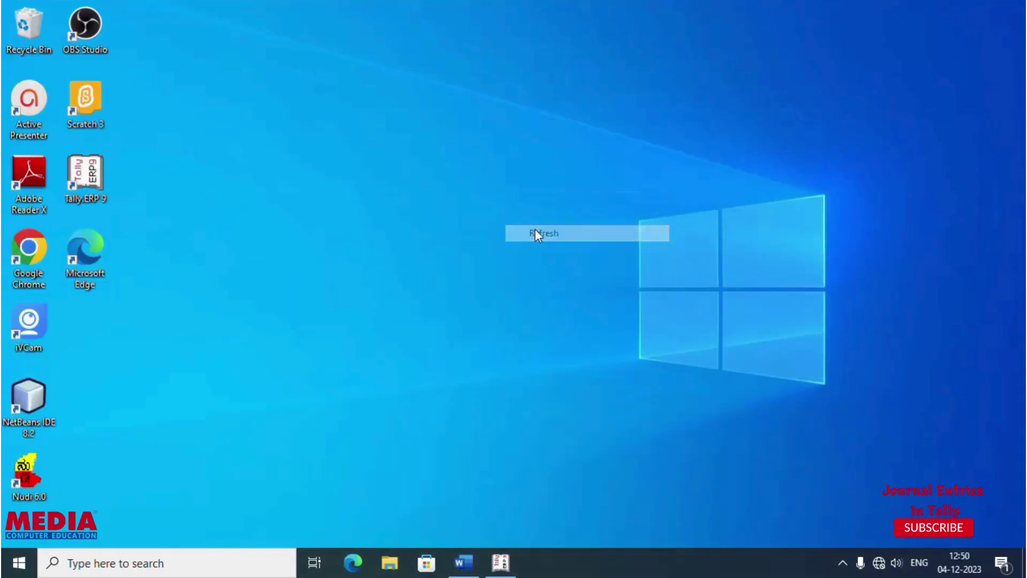
click(574, 273)
click(463, 563)
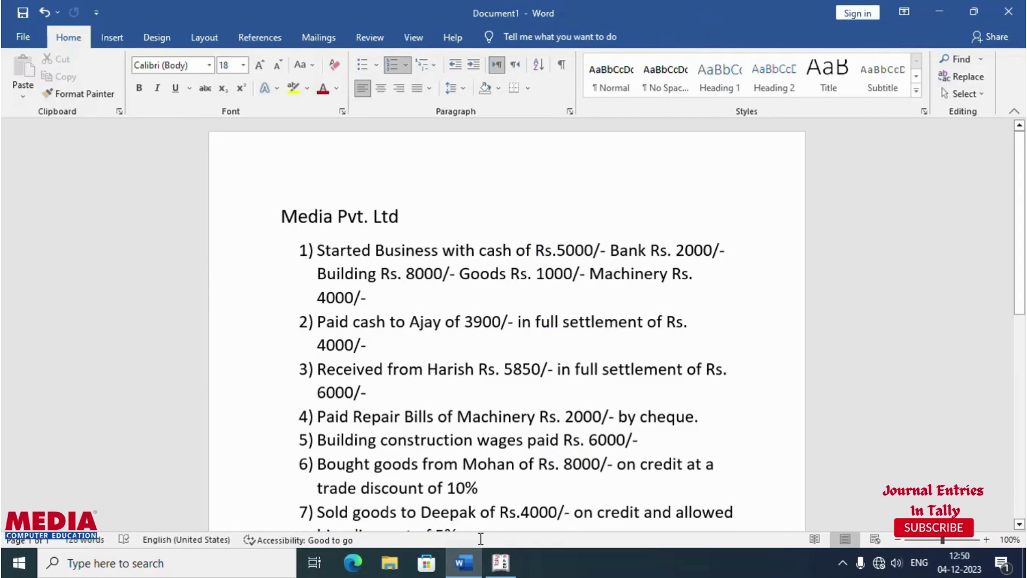
click(499, 566)
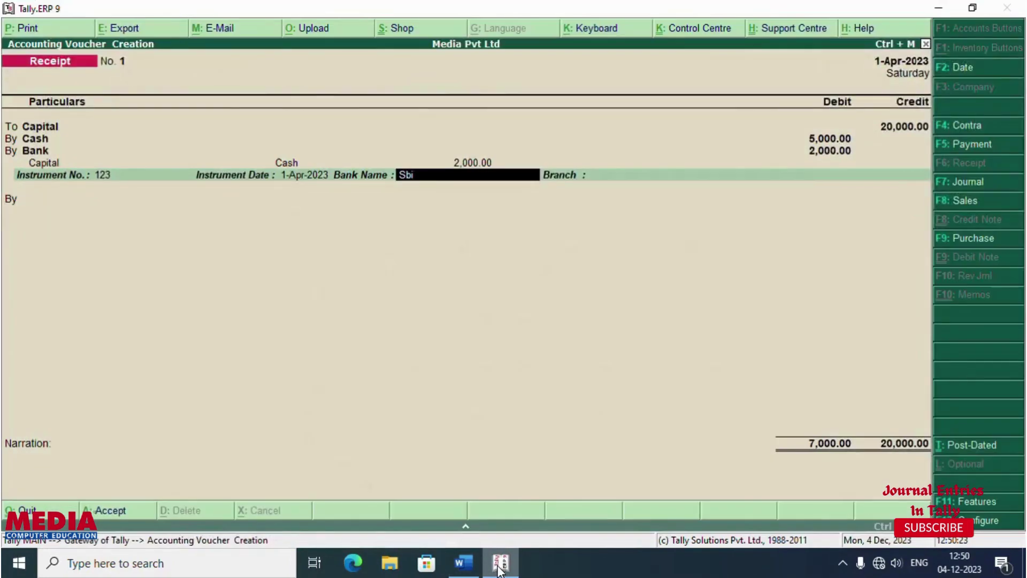
Enter Bgm as the branch to complete the Bank line's instrument details
key(Return)
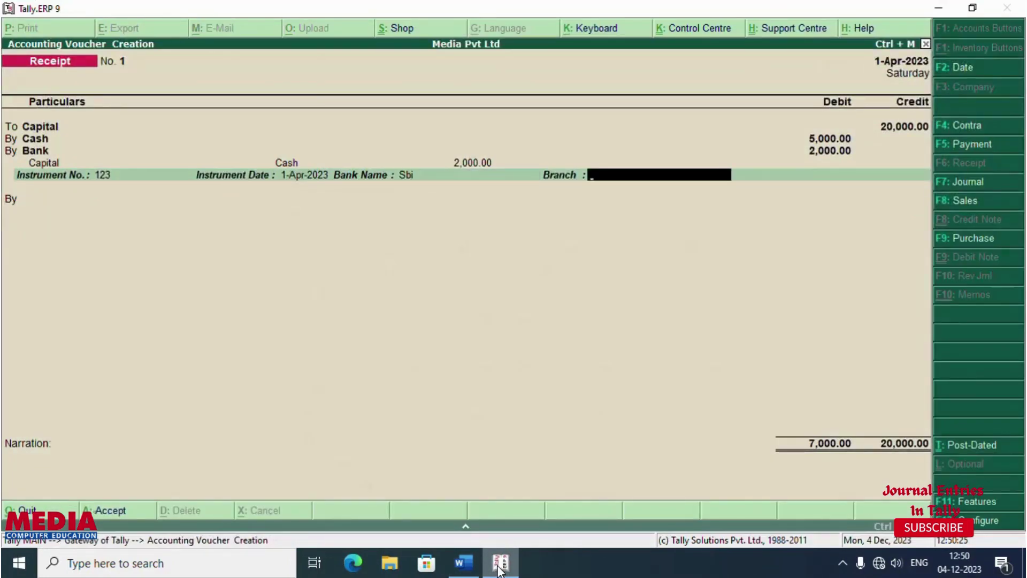
text(Bgm)
key(Return)
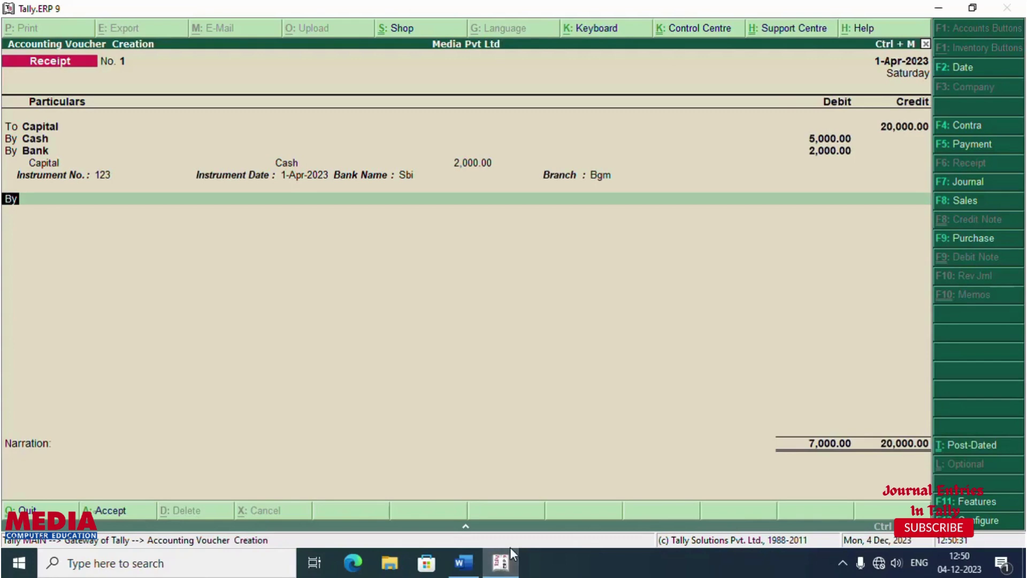
Recheck the first transaction in Word, return to Tally, and add a debit line of 8,000 for the Buiding ledger
key(Return)
click(463, 567)
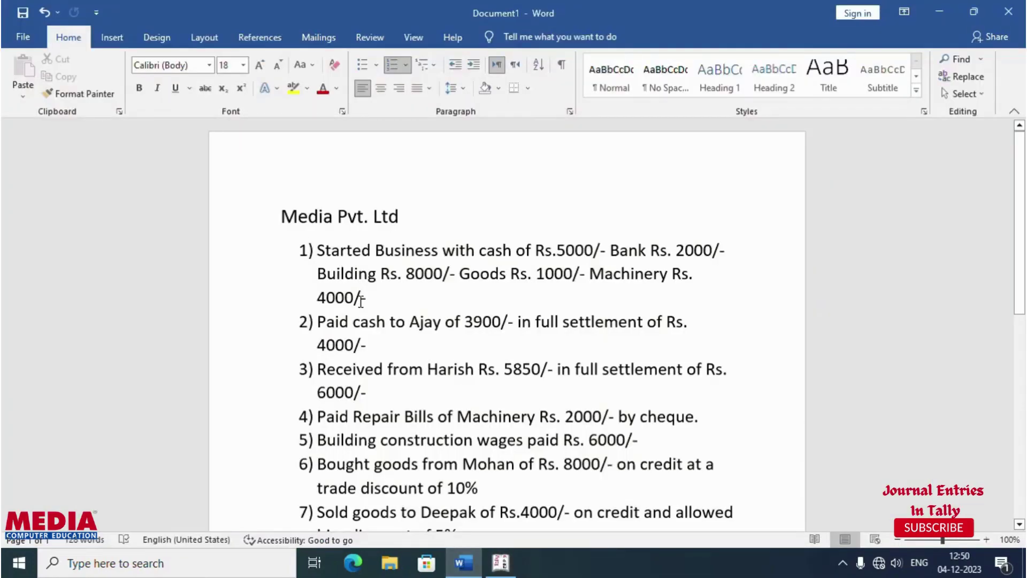
click(486, 567)
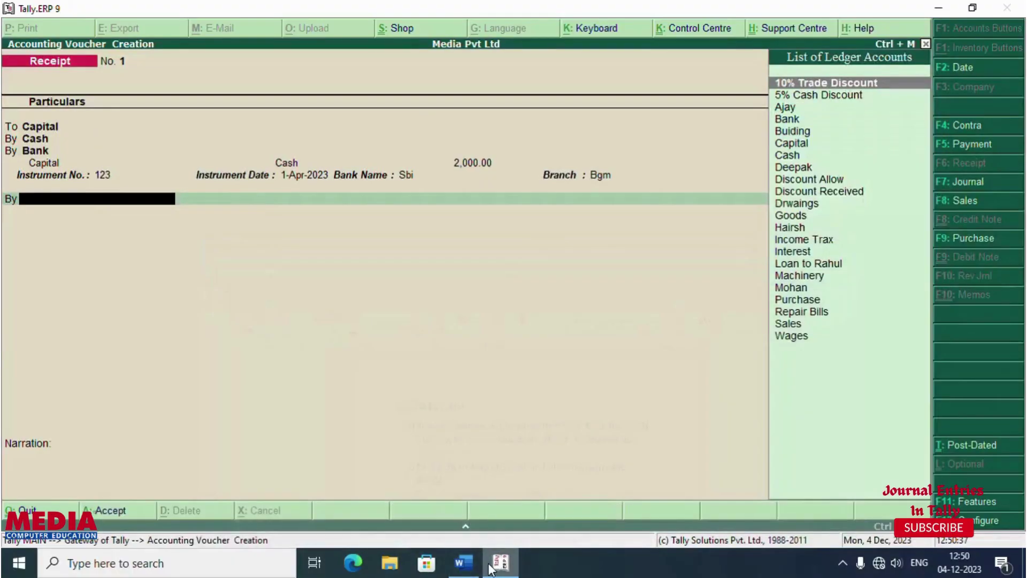
text(Bu)
key(Return)
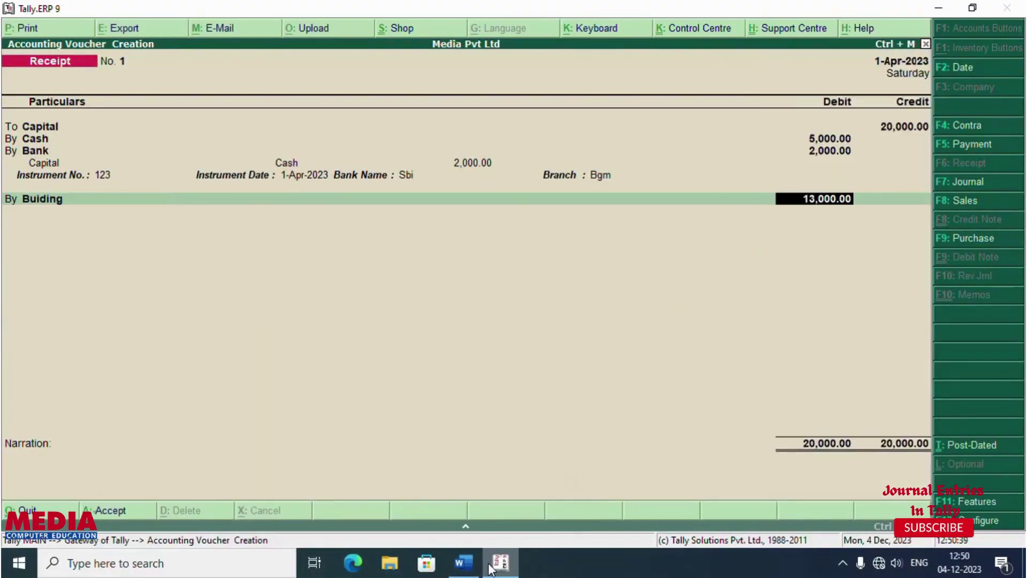
text(8000)
key(Return)
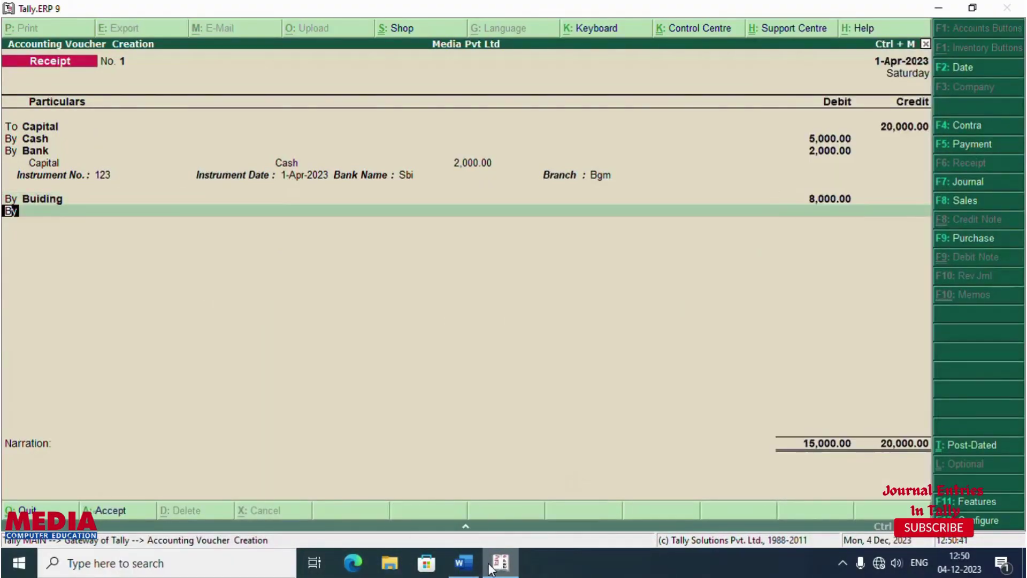
Add a debit line for the Goods ledger with an amount of 1,000
key(Return)
text(Go)
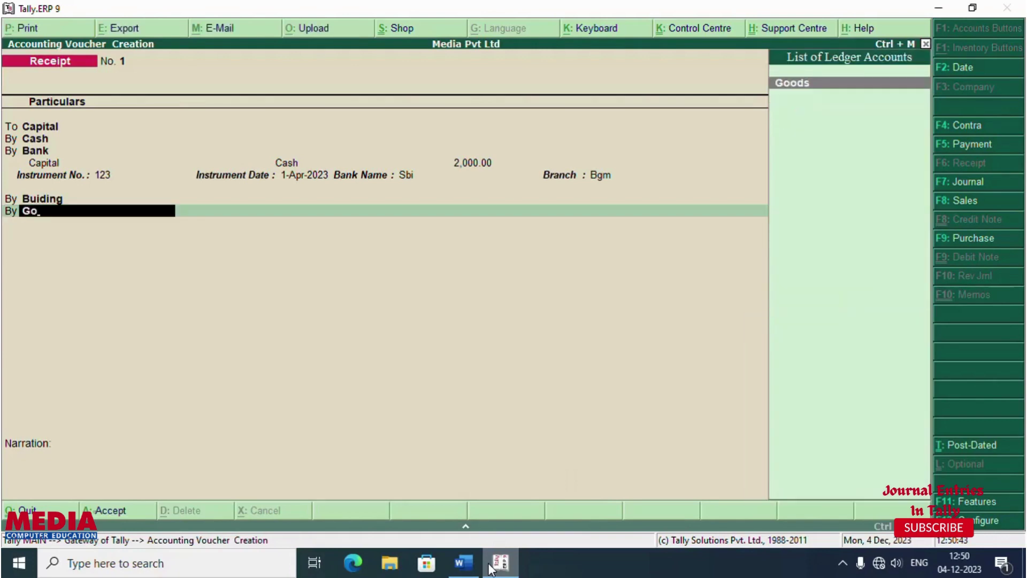
key(Return)
text(1000)
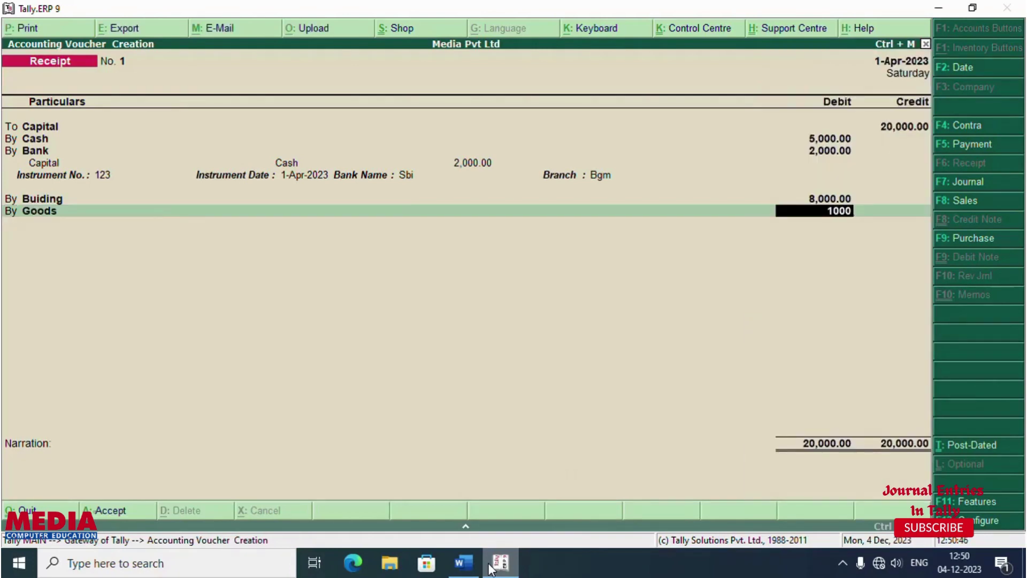
key(Return)
Add a Machinery debit line of 4,000 and save the receipt voucher with an empty narration
key(Return)
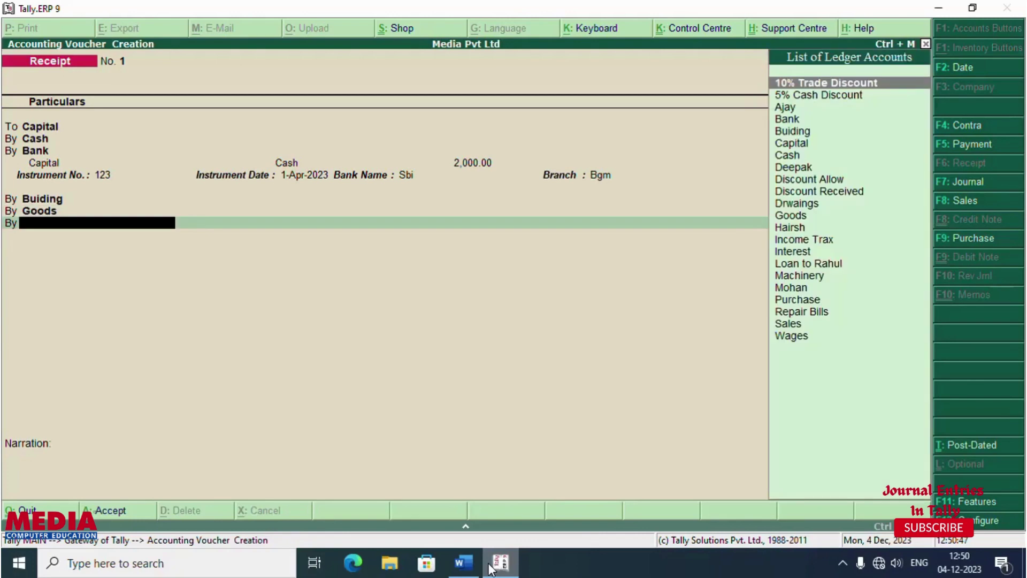
text(Ma)
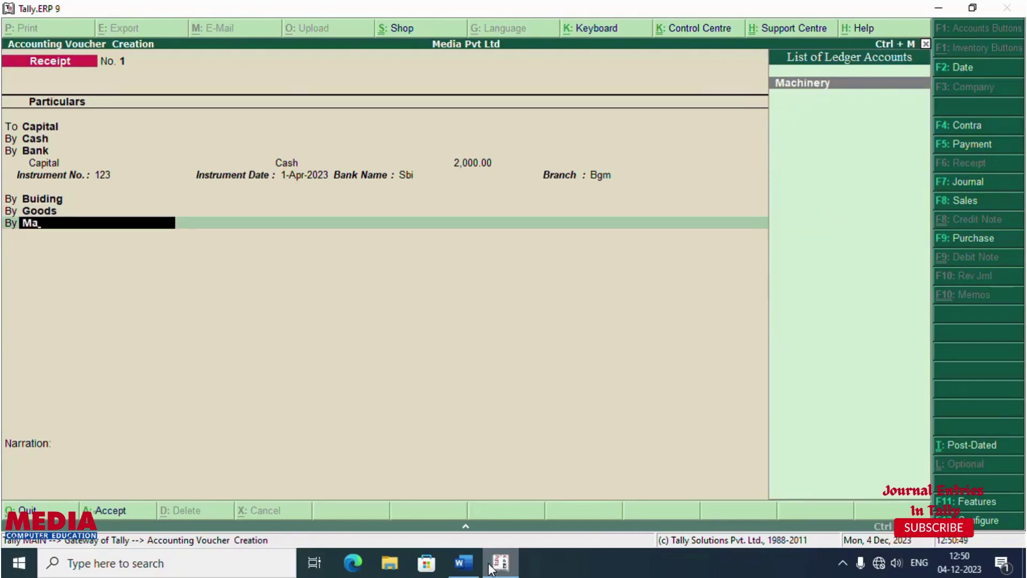
key(Return)
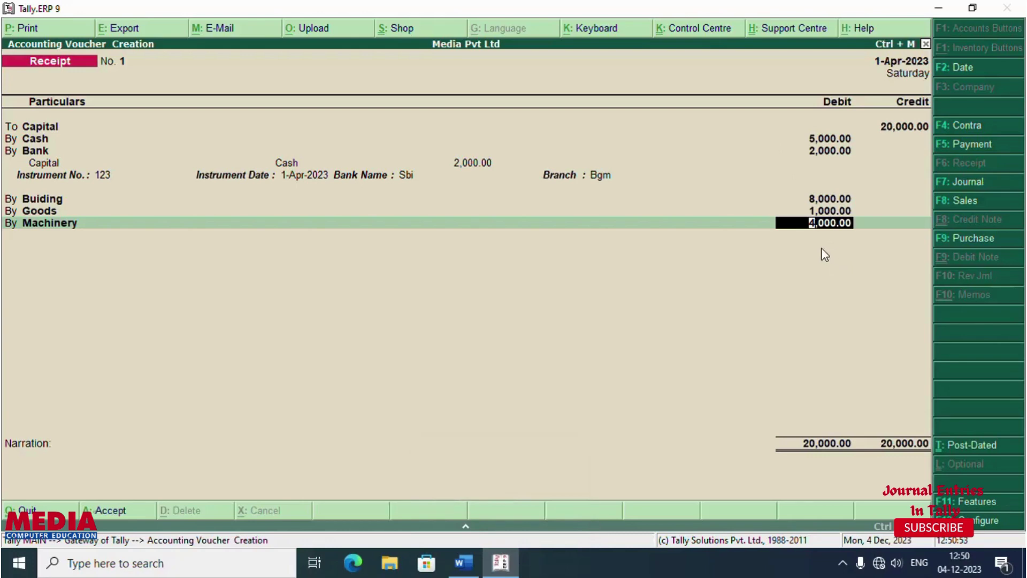
key(Return)
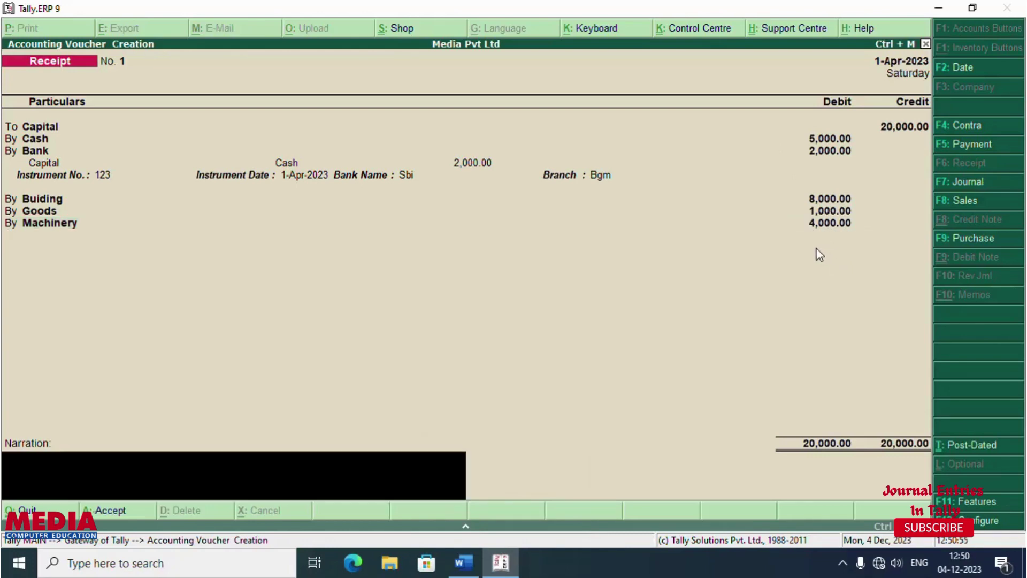
key(Return)
key(Return)
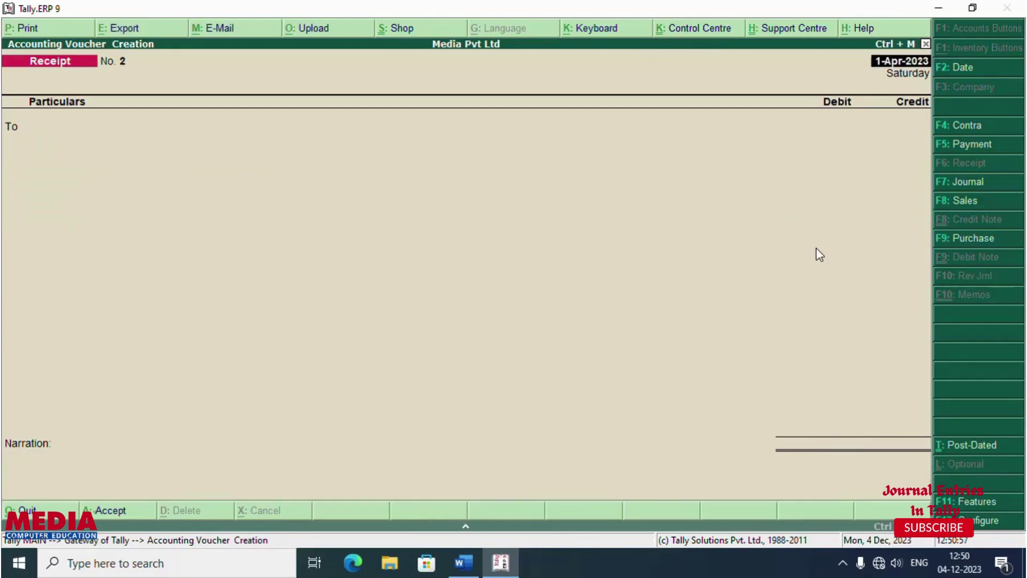
Check the second transaction's full settlement amount in Word, then return to Tally and switch to a Payment voucher
click(464, 562)
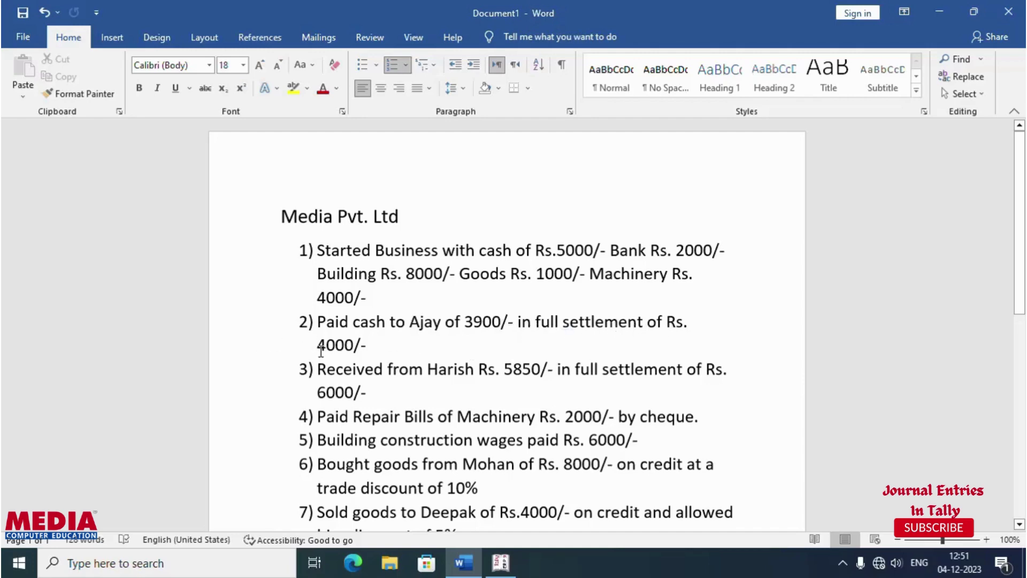
drag(317, 346, 389, 345)
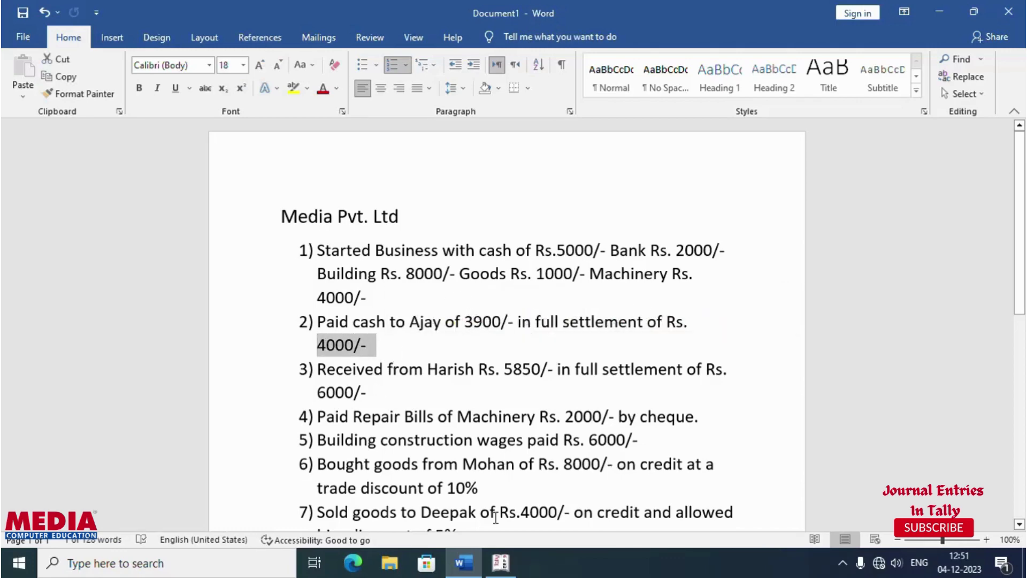
click(501, 562)
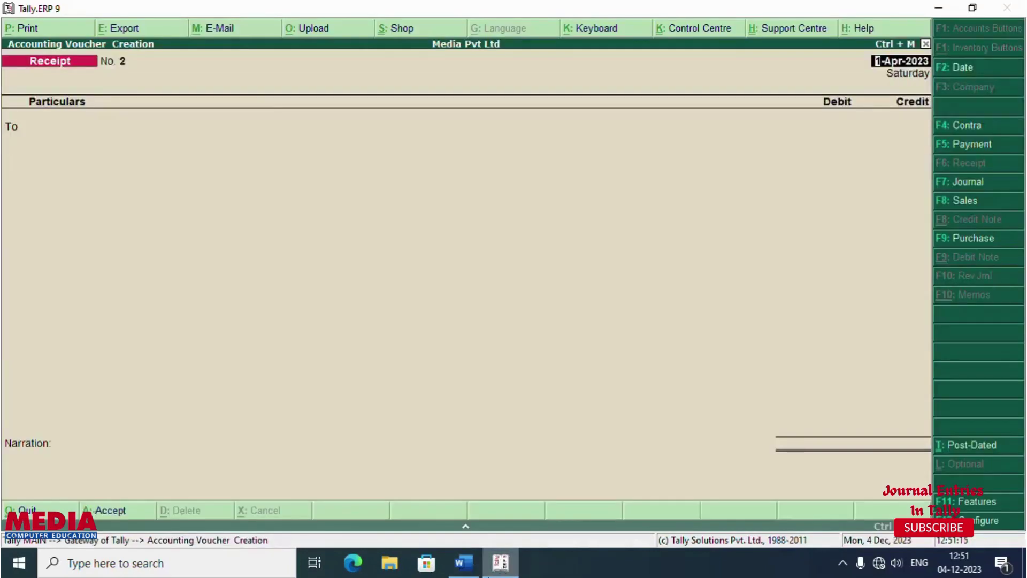
key(F5)
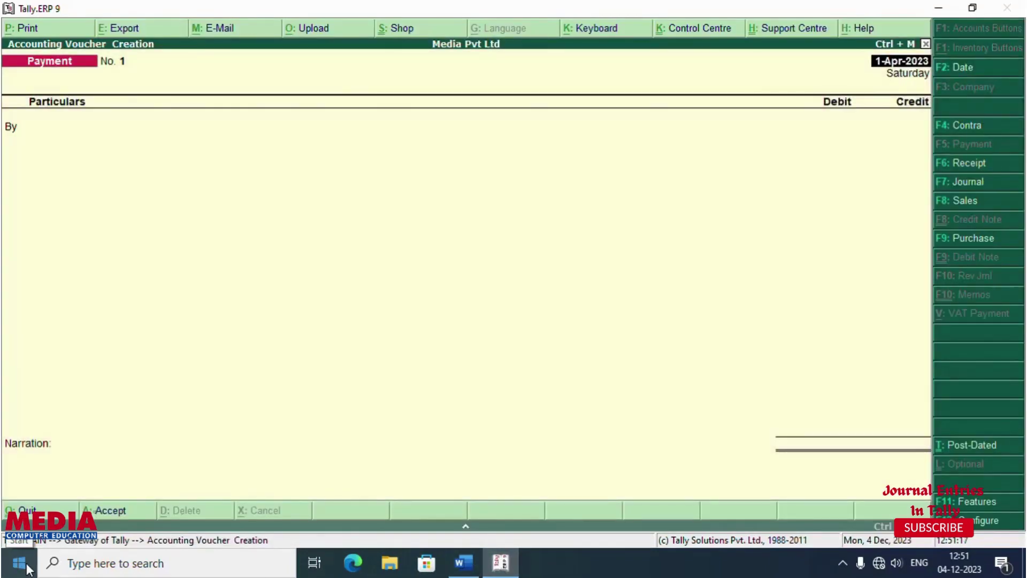
Debit the ledger of the person paid in the second transaction with 4,000, keeping the voucher date
key(Return)
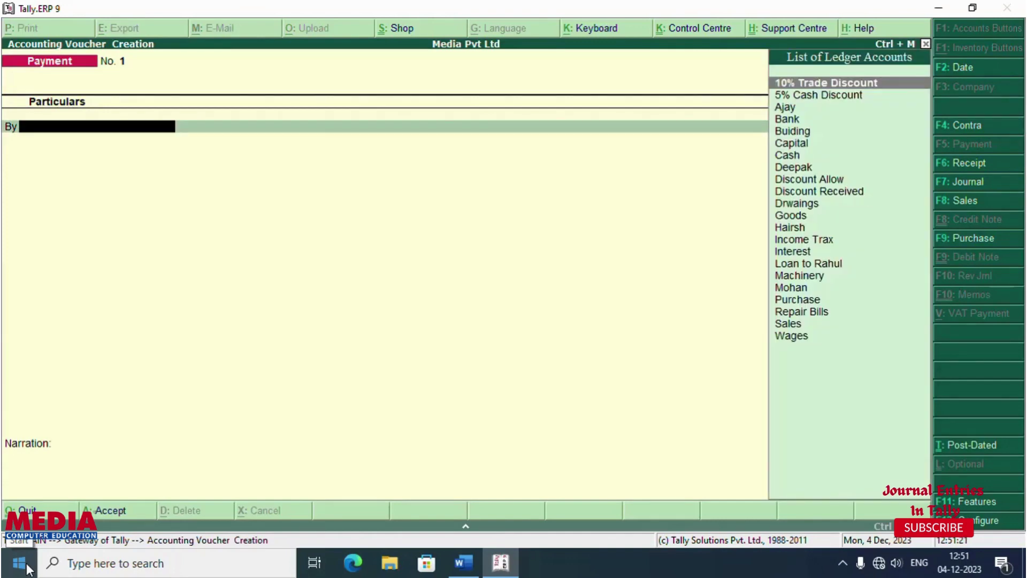
key(Down)
key(Down)
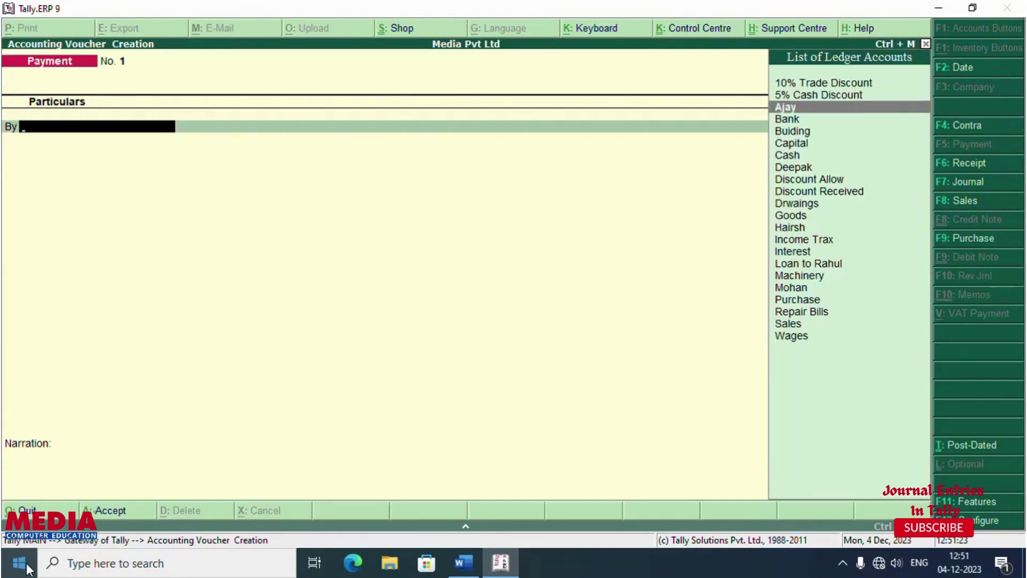
key(Return)
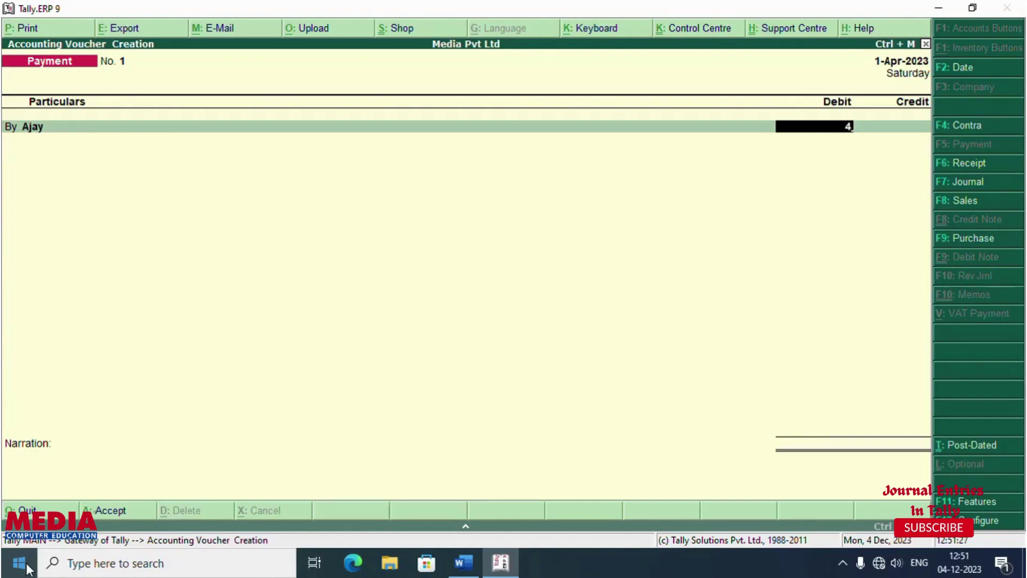
text(000)
key(Return)
Set the bill-wise reference type to On Account for the full 4,000 debit and accept the details
key(Return)
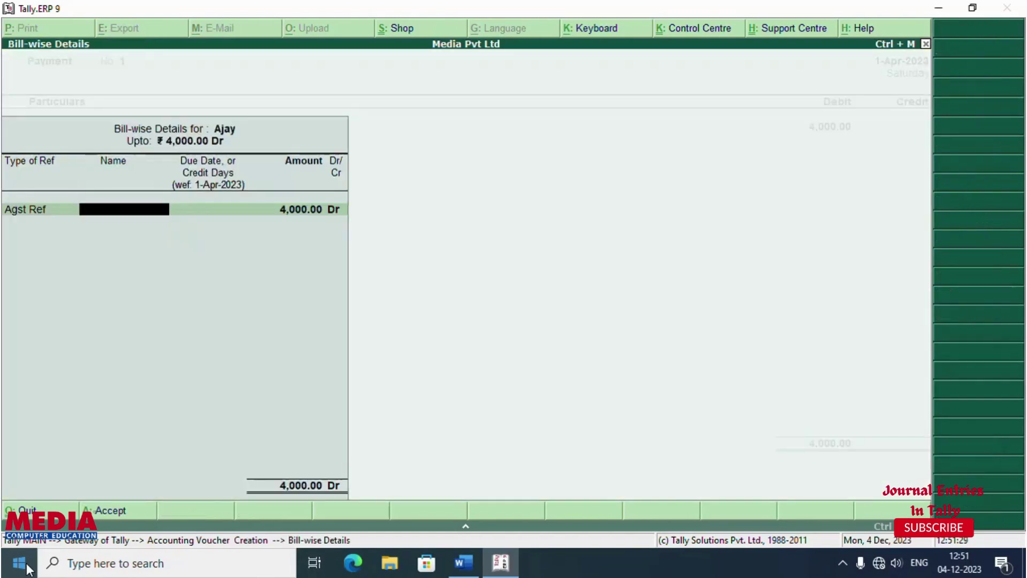
key(BackSpace)
key(BackSpace)
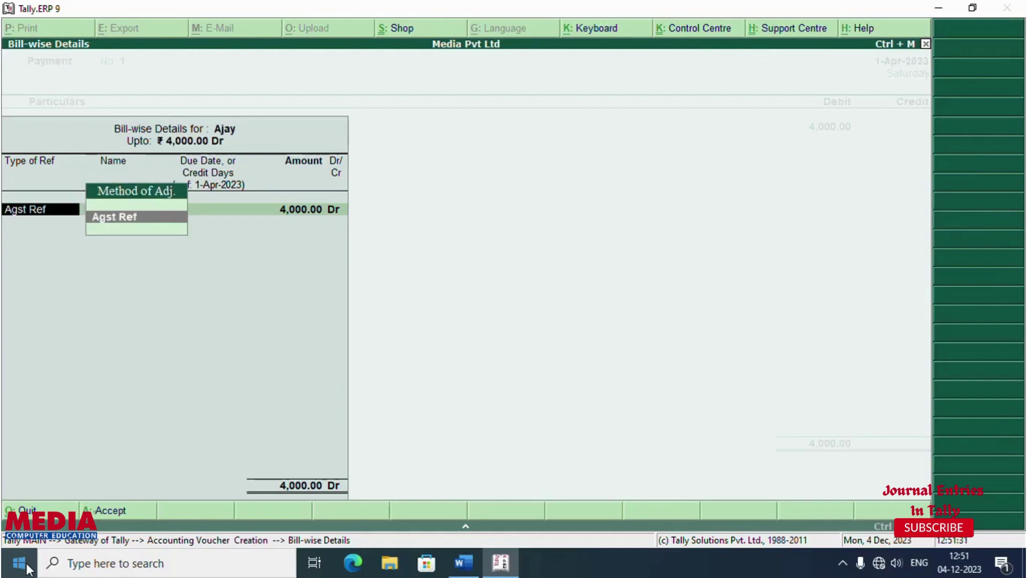
key(BackSpace)
key(Down)
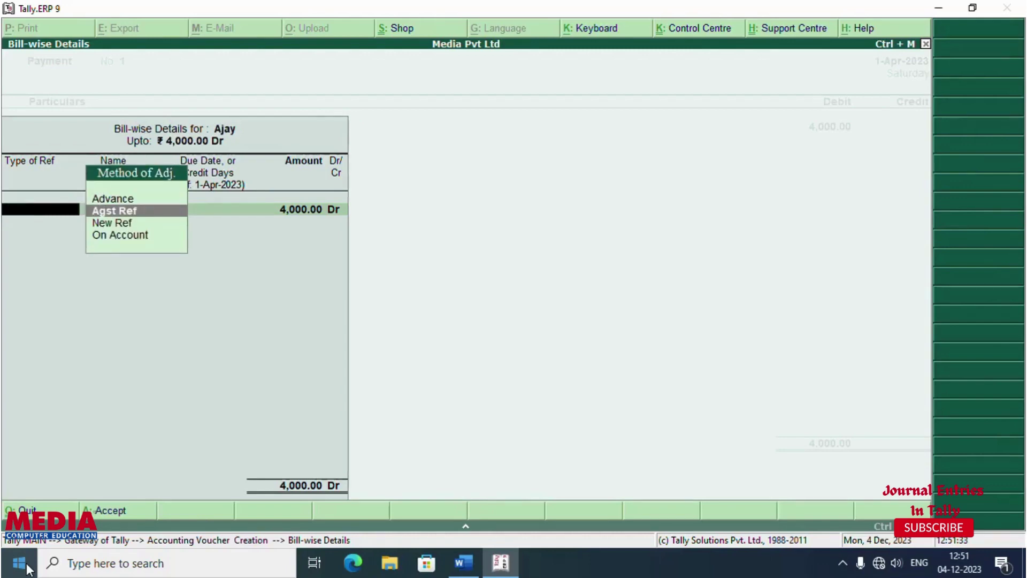
key(Down)
key(Down)
key(Return)
key(Return)
key(Return)
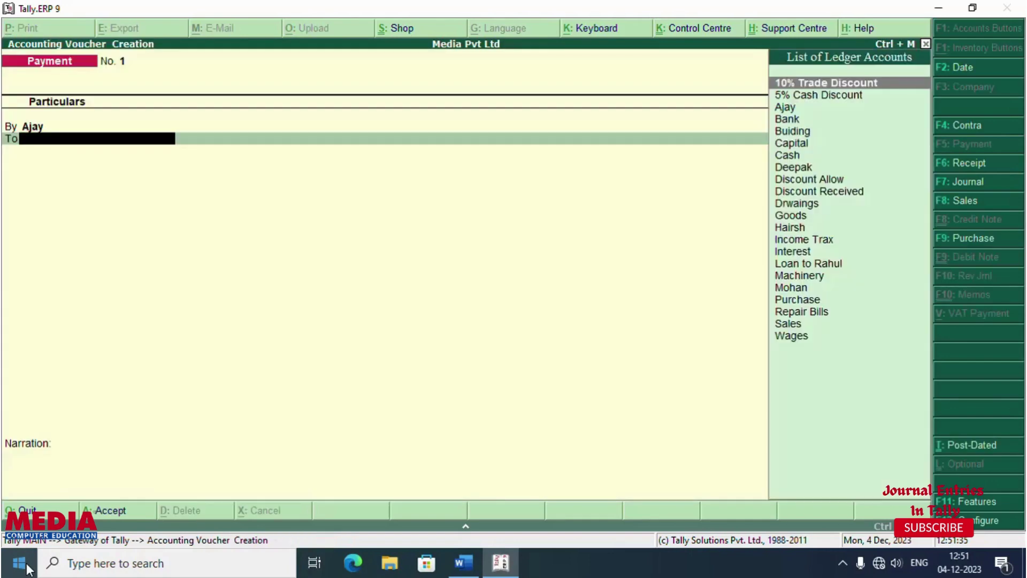
Credit the Cash ledger with 3,900 in the payment voucher
text(Ca)
key(Return)
key(Return)
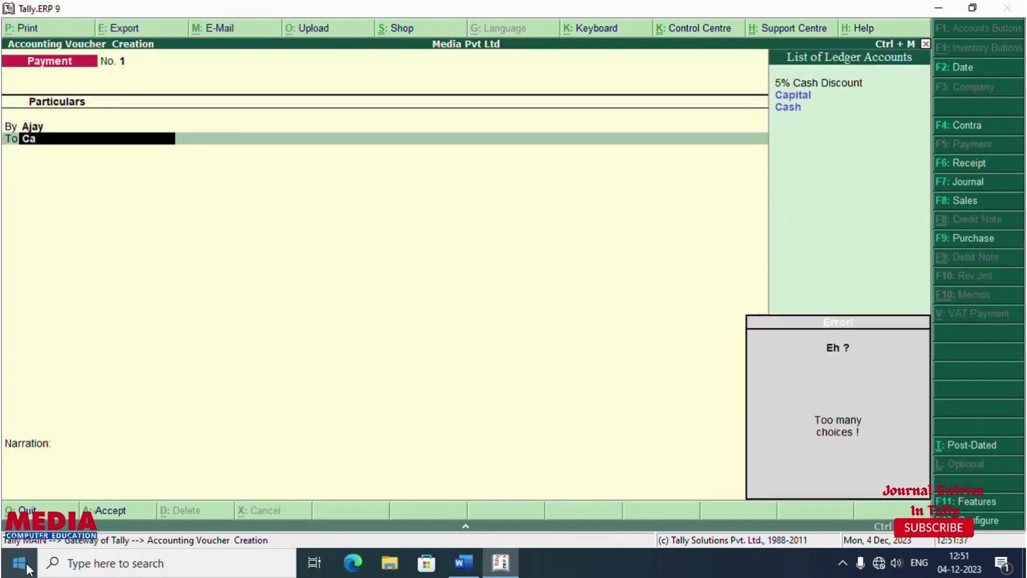
key(Return)
key(Down)
key(Return)
text(3900)
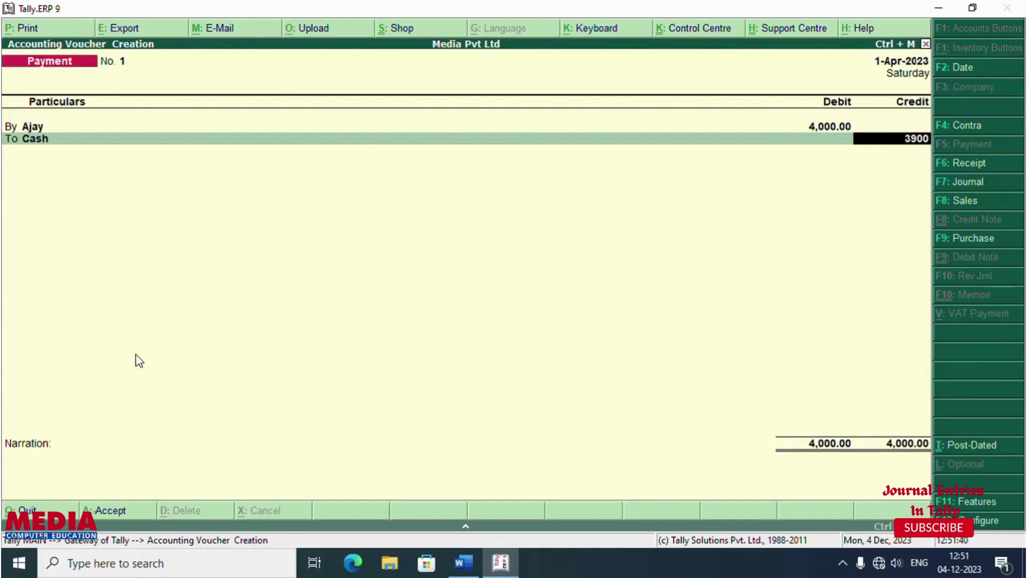
key(Return)
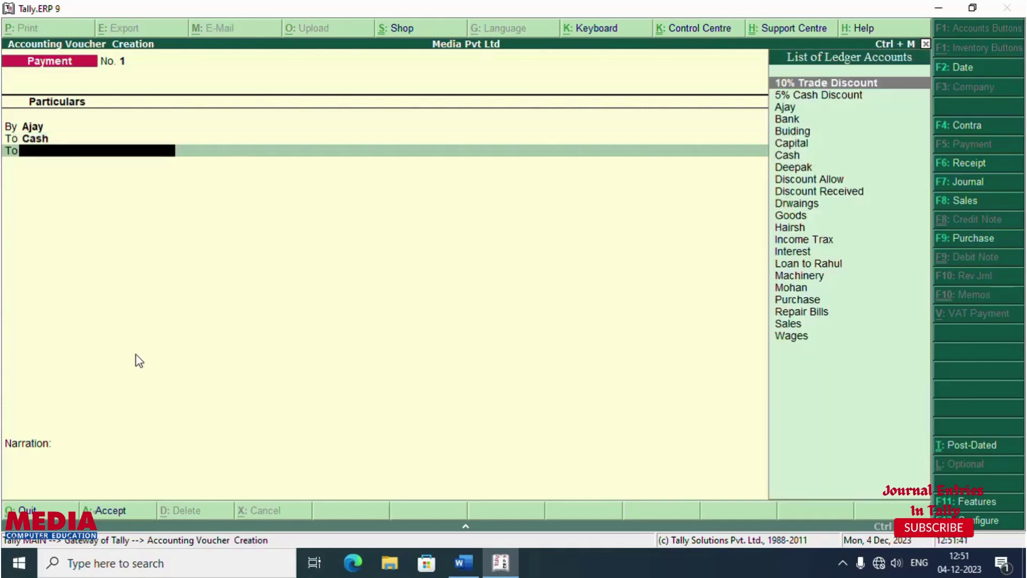
Add a Discount Received credit line of 100 and save the payment voucher with an empty narration
text(D)
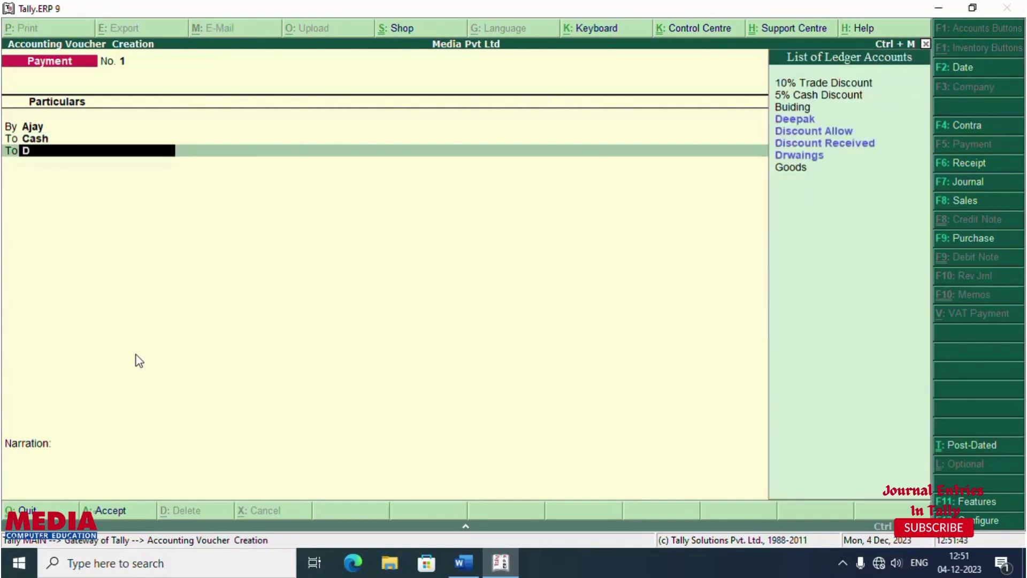
key(Down)
key(Up)
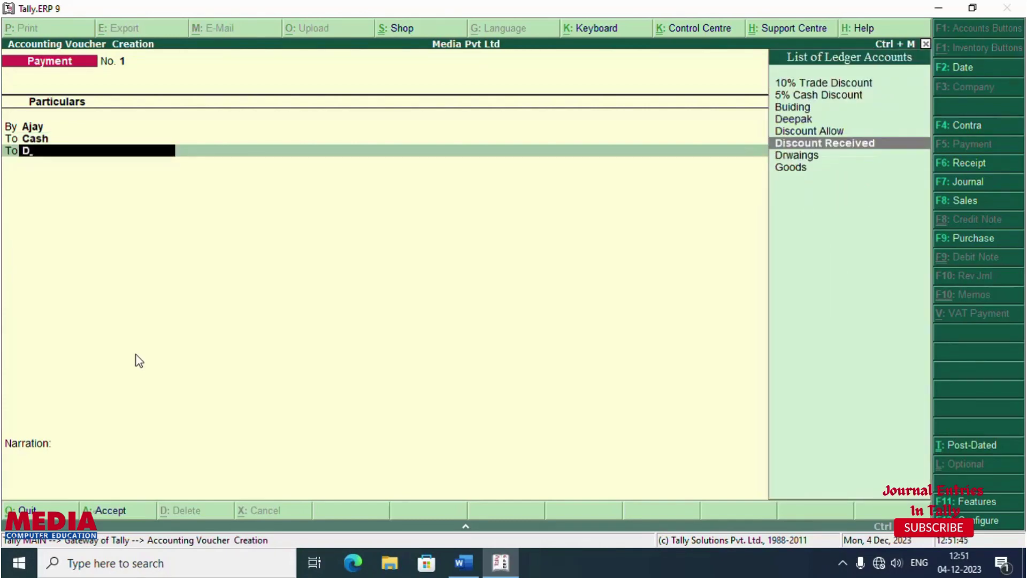
key(Return)
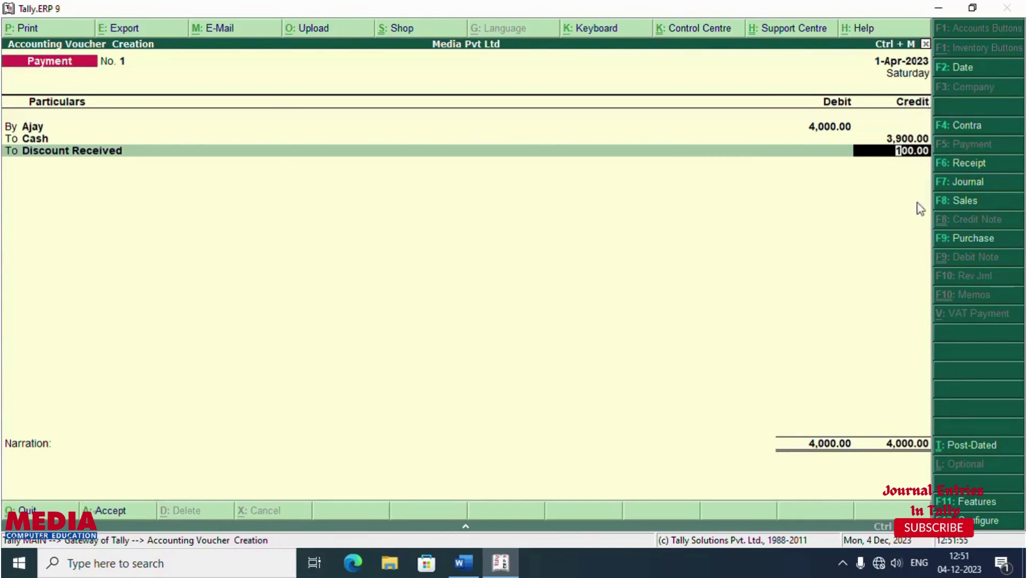
key(Return)
key(Return)
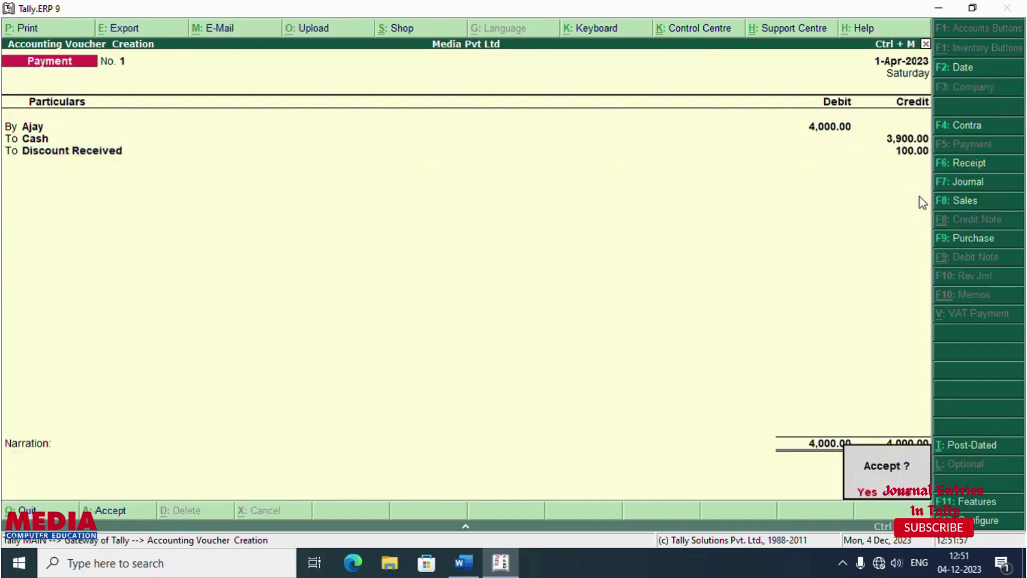
key(Return)
Check the third transaction in Word, then return to Tally and credit the payer's ledger with 6,000 in a Receipt voucher
click(463, 563)
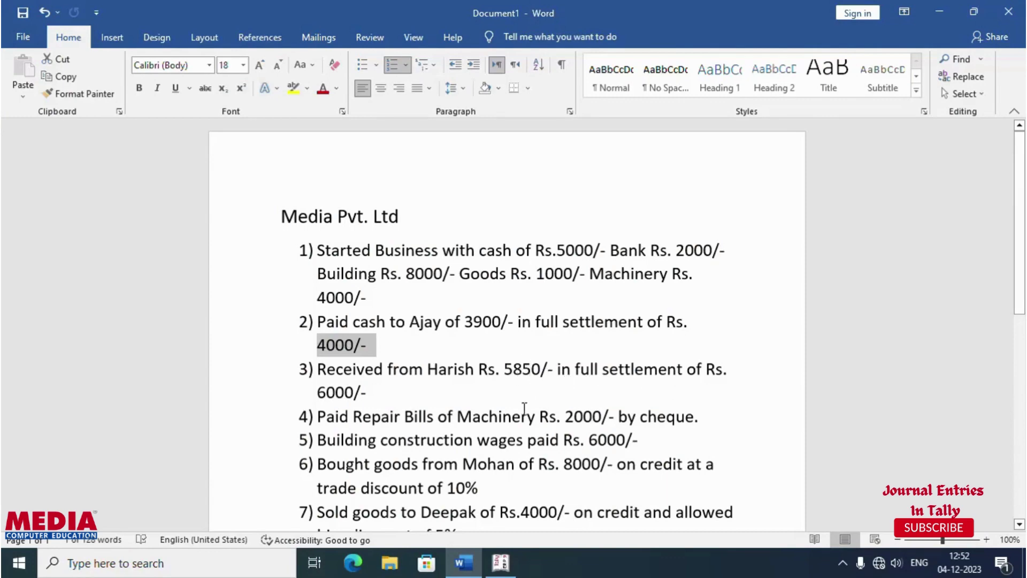
click(503, 570)
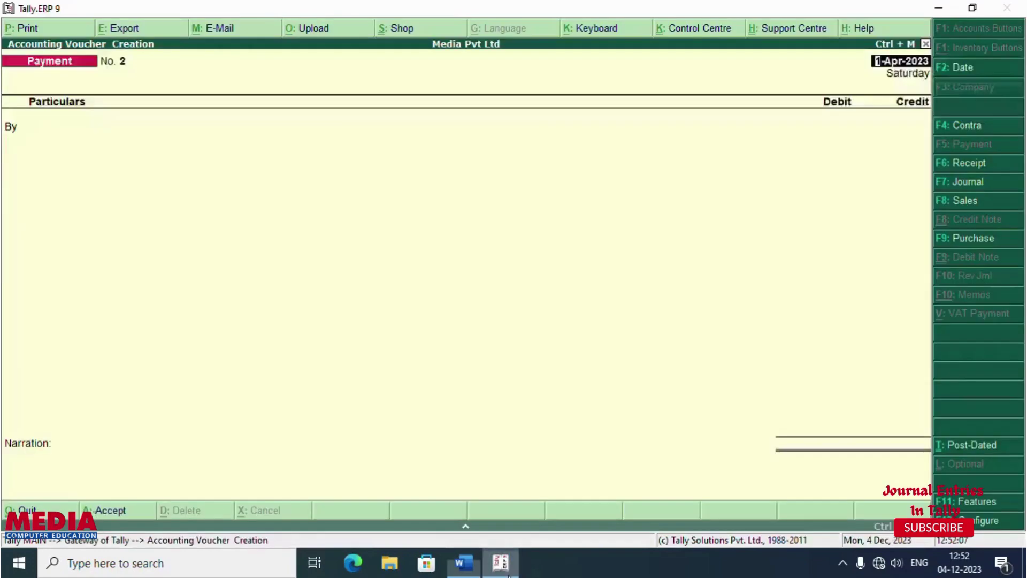
key(F6)
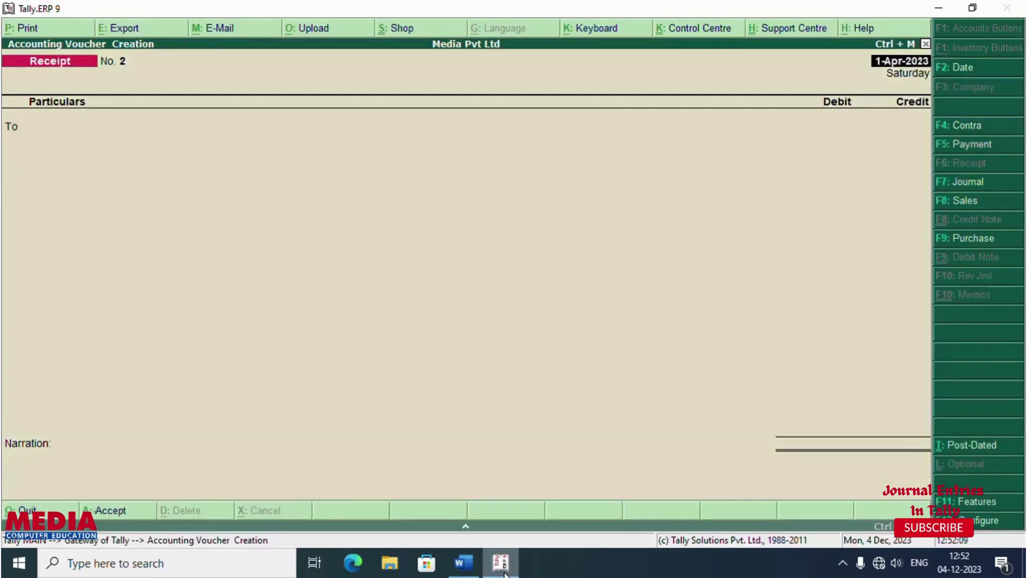
text(ha)
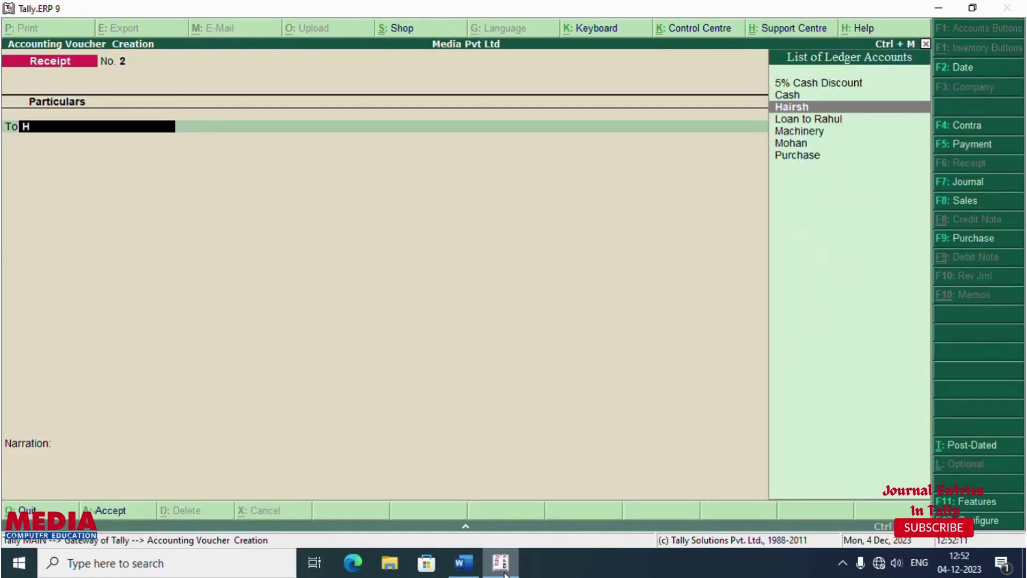
key(Return)
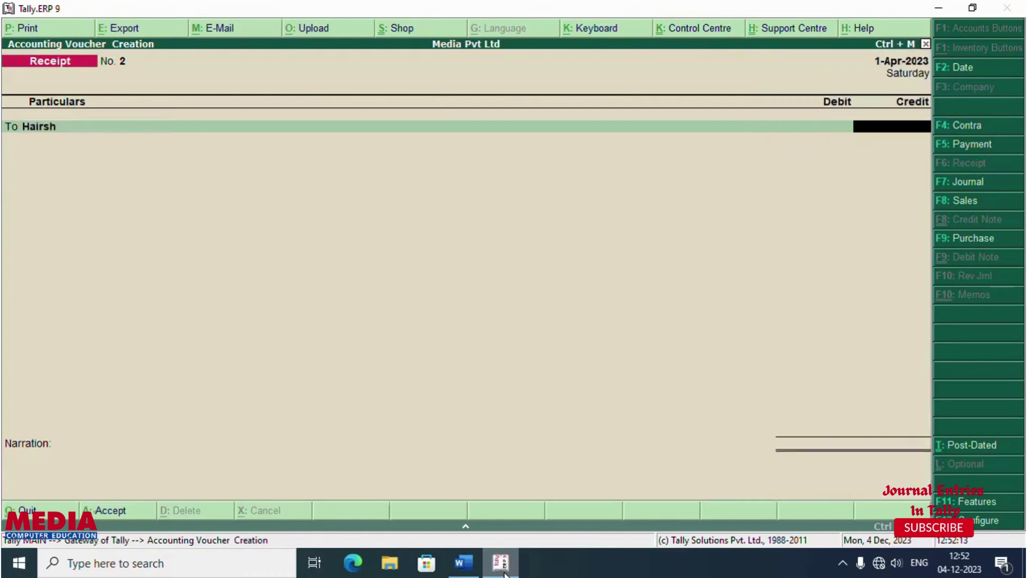
text(6000)
key(Return)
Set the payer's bill-wise reference type to On Account for the full 6,000 credit and accept the details
key(BackSpace)
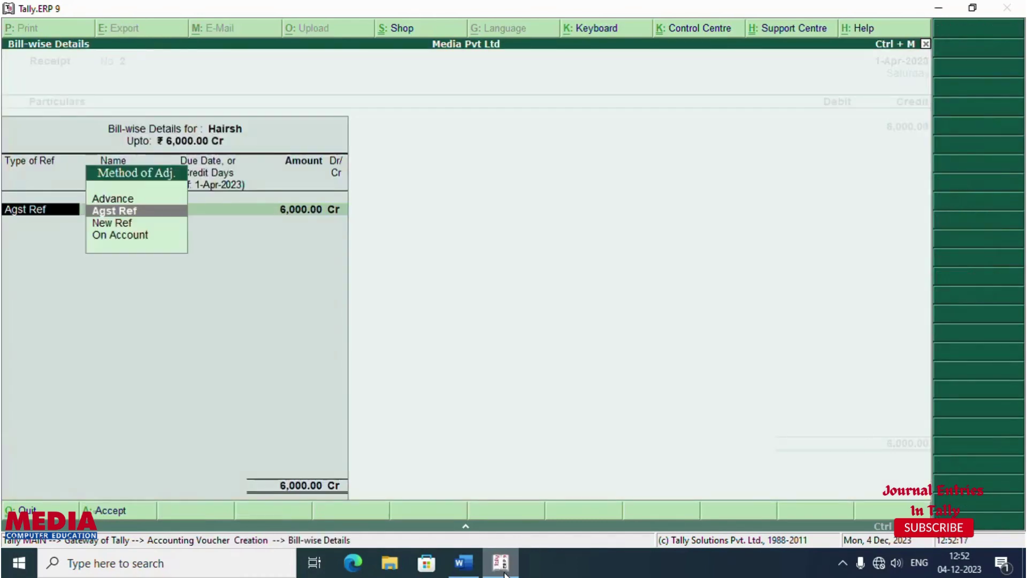
key(Down)
key(Down)
key(Return)
key(Return)
key(Return)
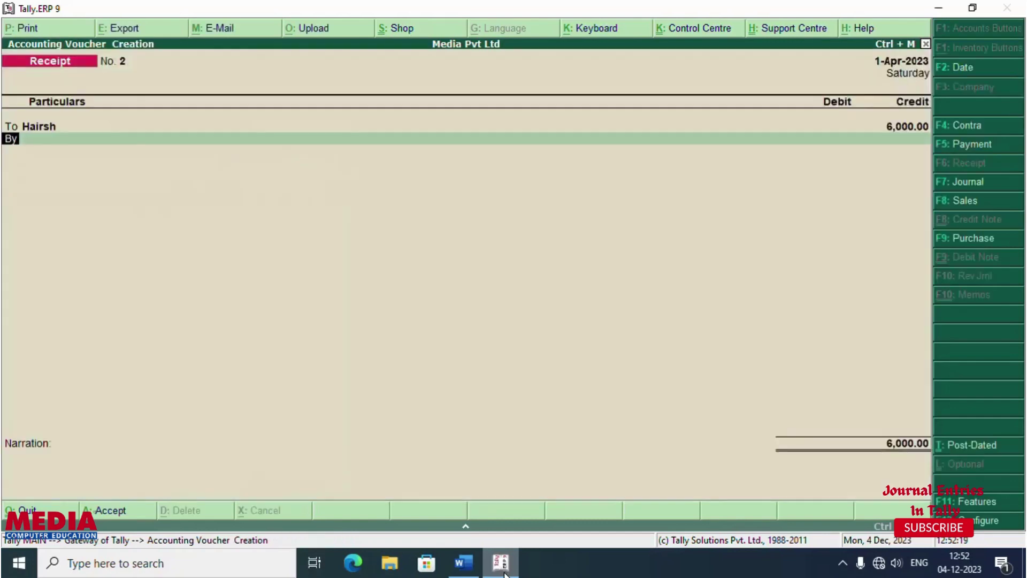
Debit the Cash ledger with 5,850 in the receipt voucher
text(Ca)
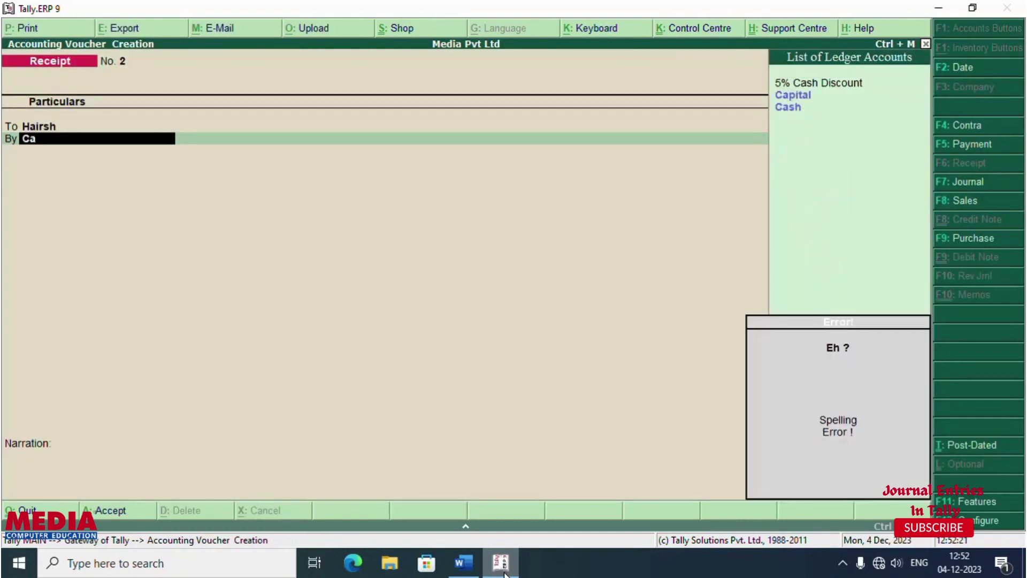
text(hs)
key(Return)
text(5)
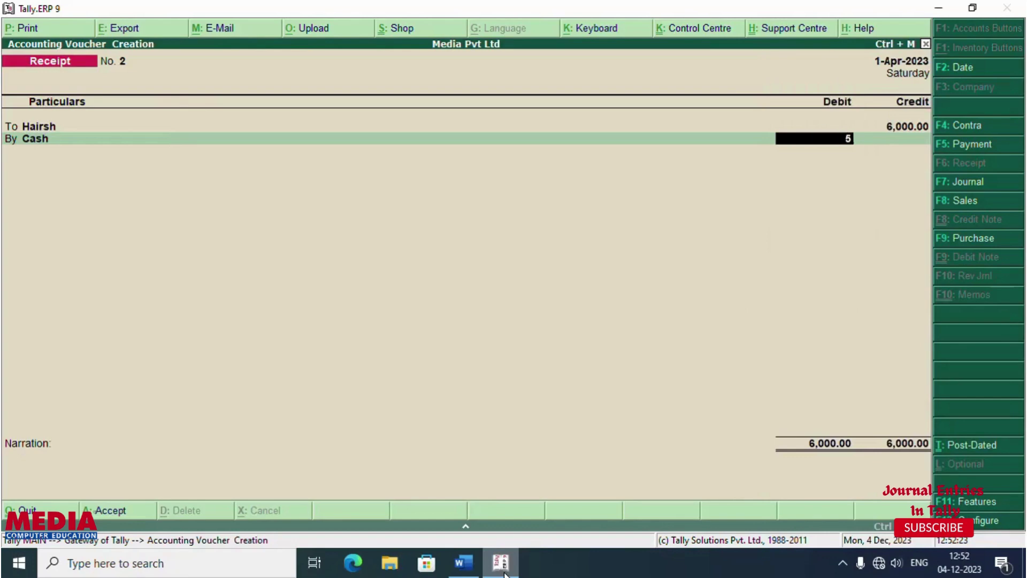
text(850)
key(Return)
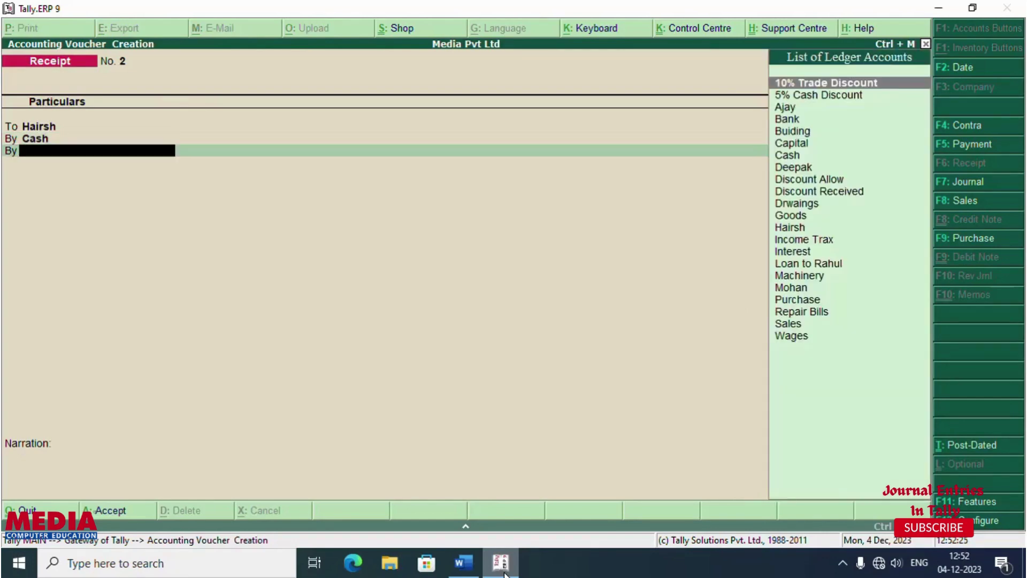
Add a Discount Allow debit line of 150 and save the receipt voucher with an empty narration
text(Dis)
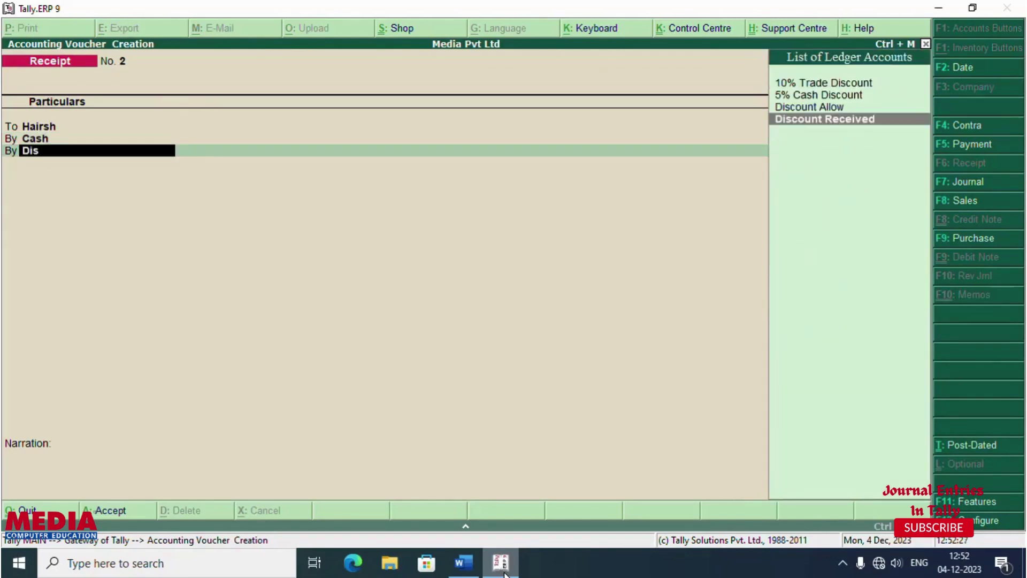
key(Return)
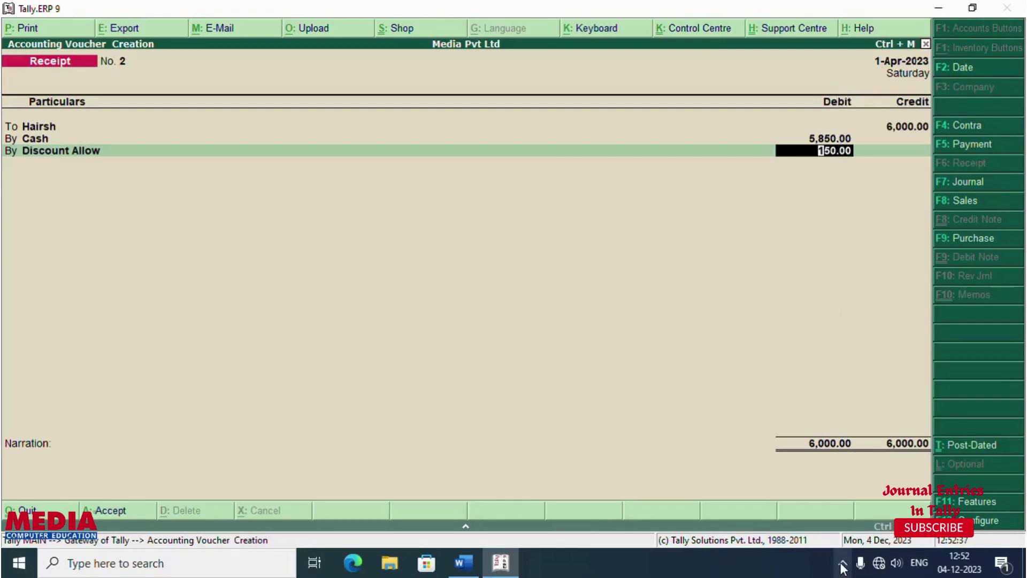
key(Return)
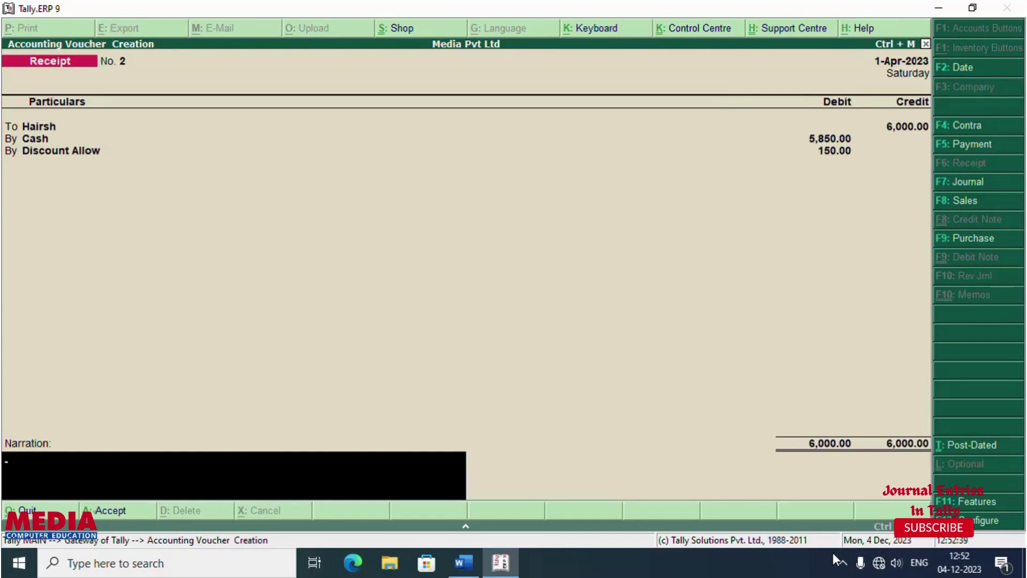
key(Return)
key(Return)
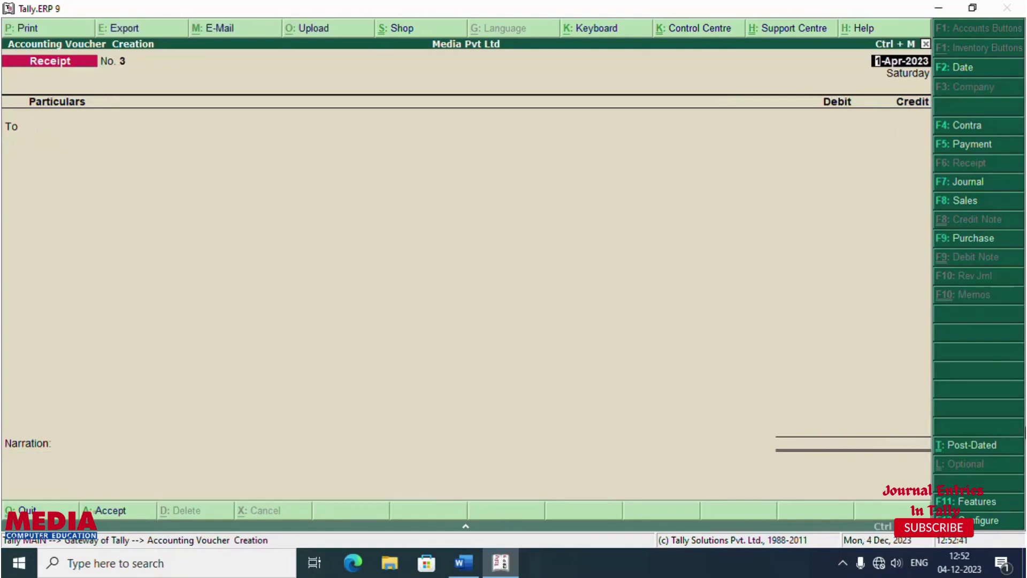
Highlight the fourth transaction's payment method in Word, then return to Tally and switch to a Payment voucher
click(463, 563)
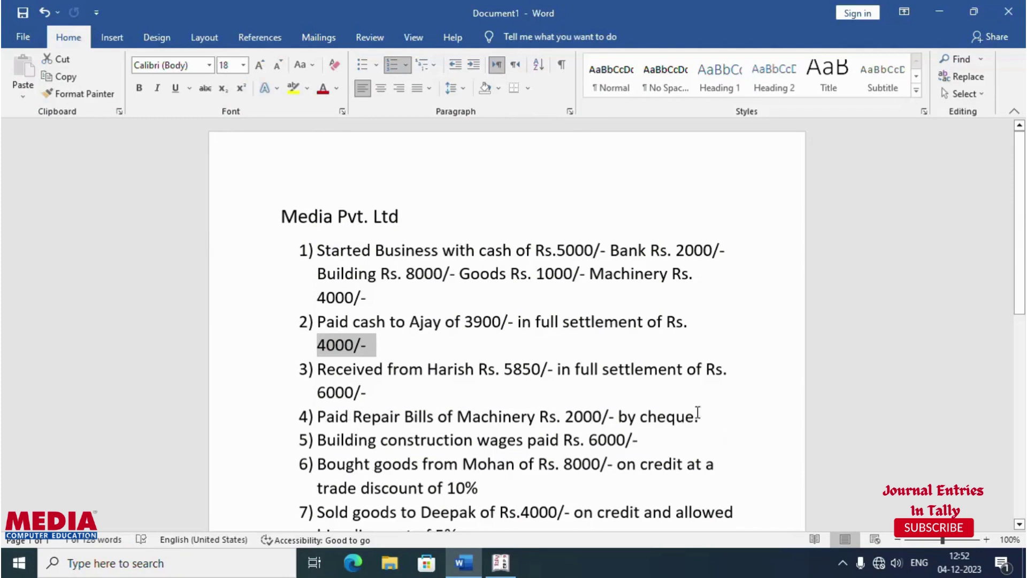
drag(699, 417, 641, 425)
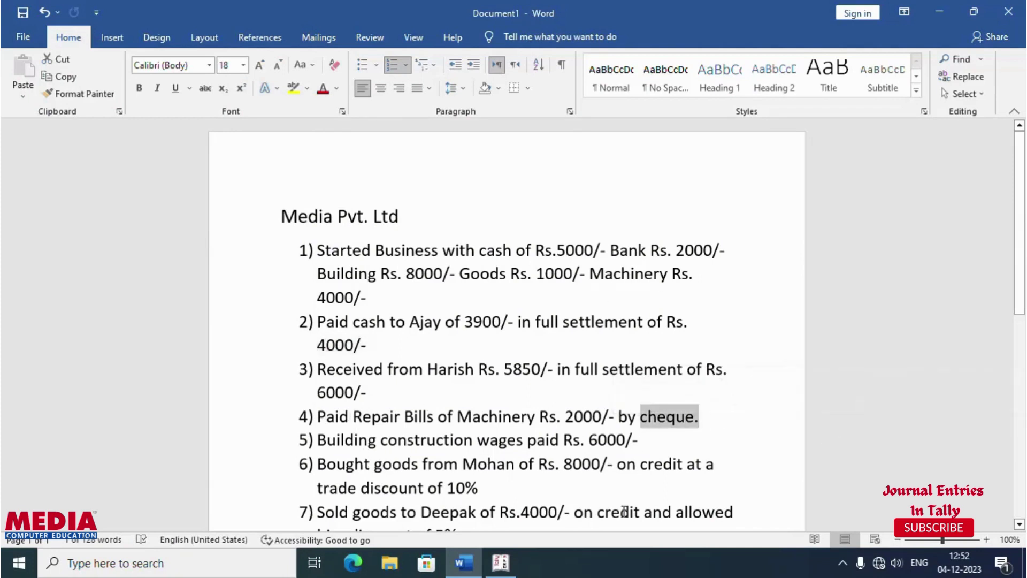
click(501, 562)
key(F5)
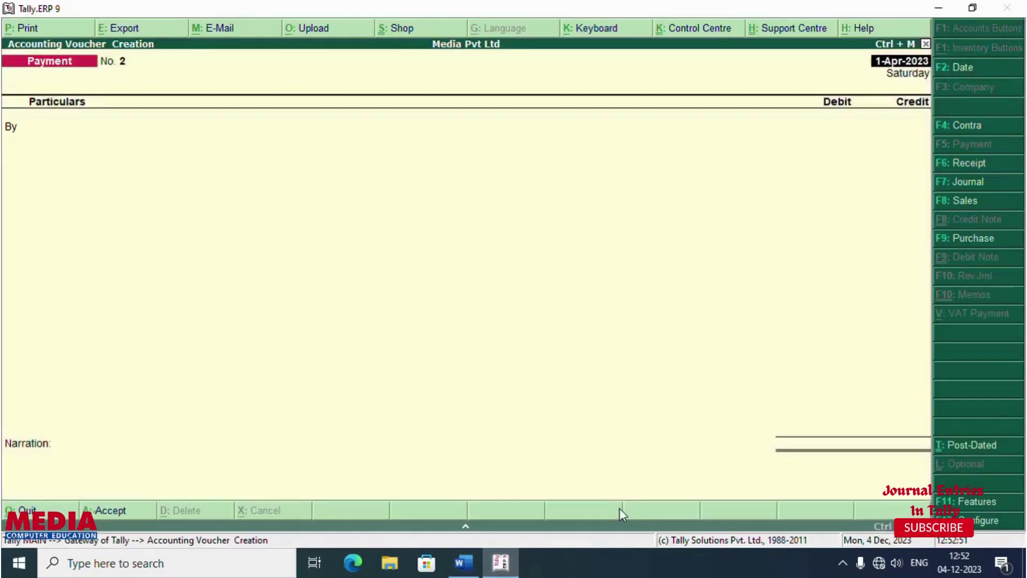
Debit Repair Bills with 2,000, checking the fourth transaction's amount in Word before returning to Tally
text(Re)
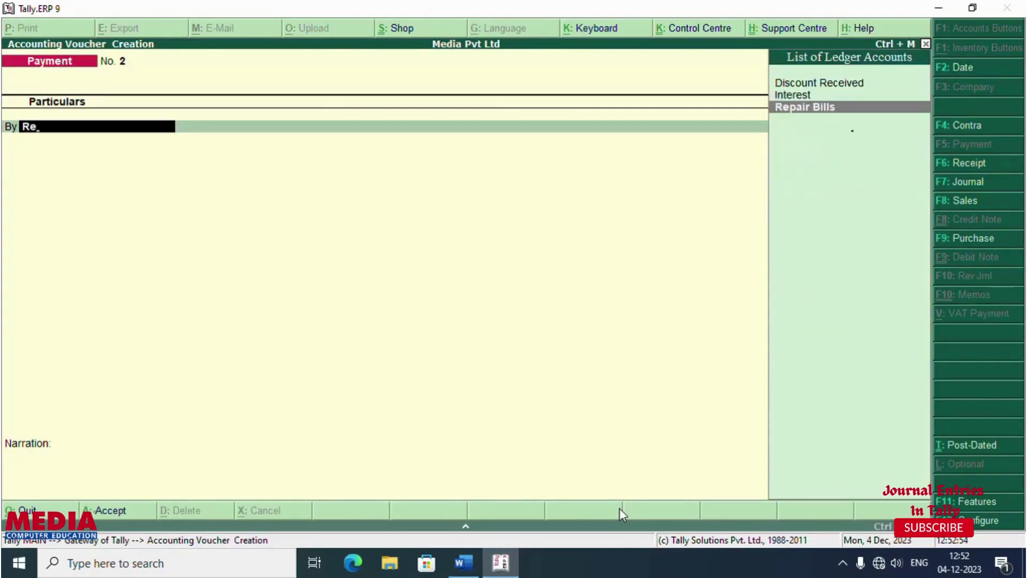
key(Return)
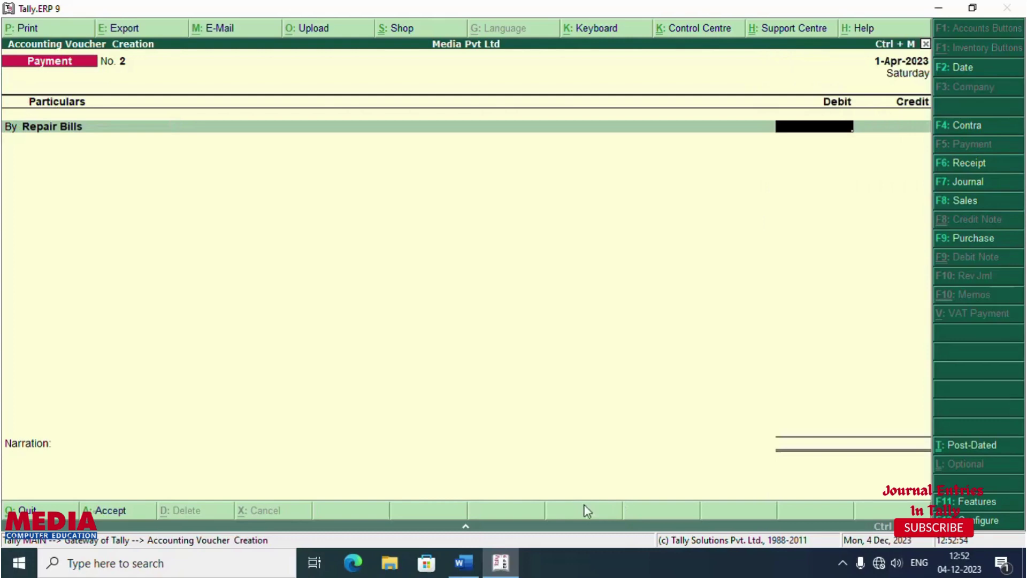
click(463, 563)
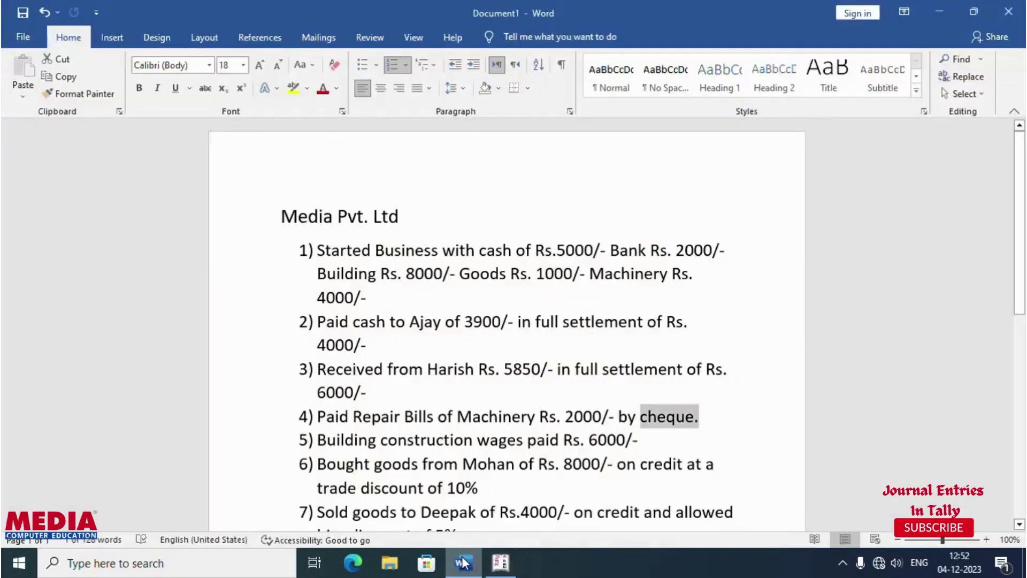
click(503, 569)
text(2,000)
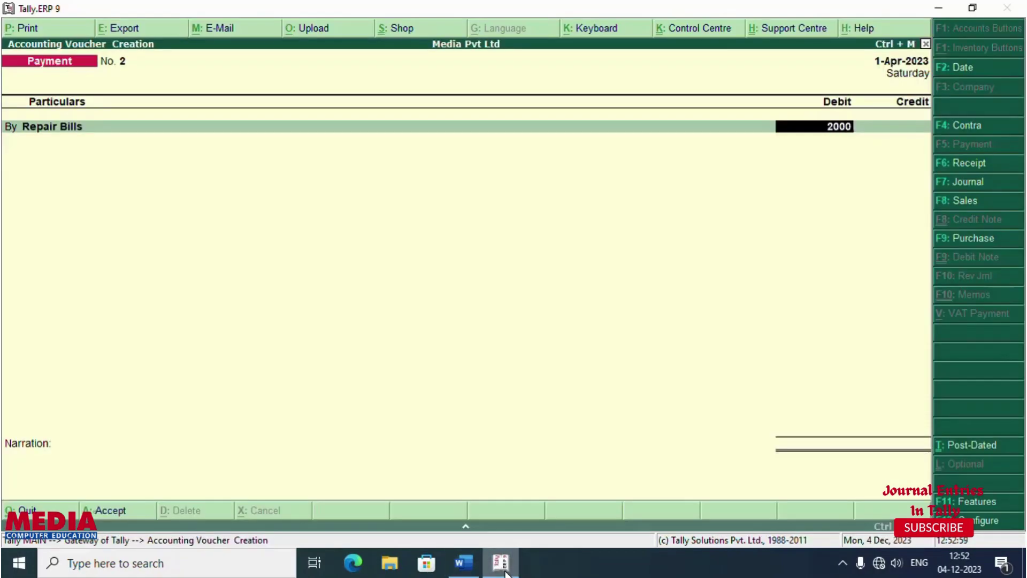
key(Return)
Credit the Bank ledger with 2,000 for the repair bills payment
text(Ban)
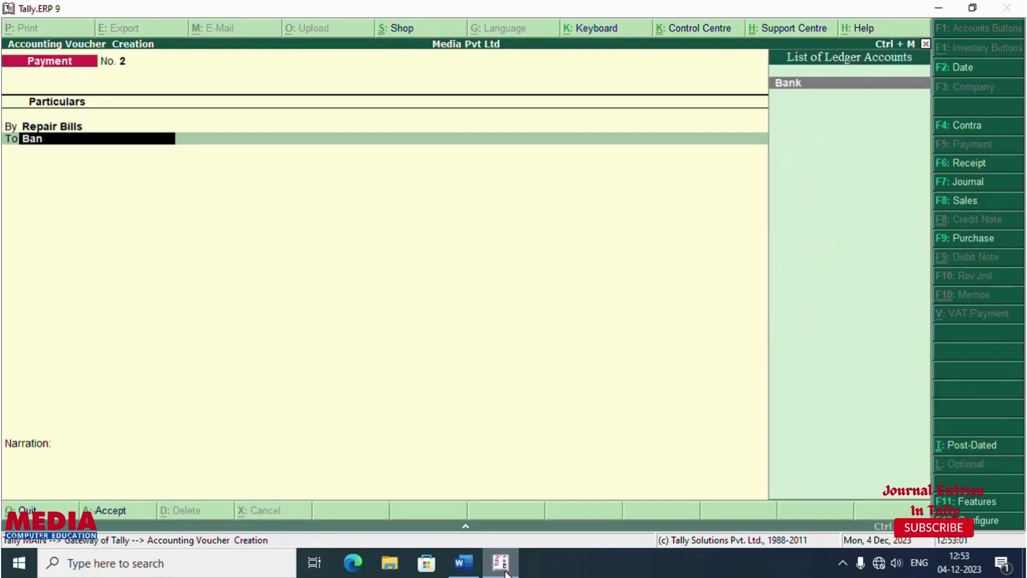
text(k)
key(Return)
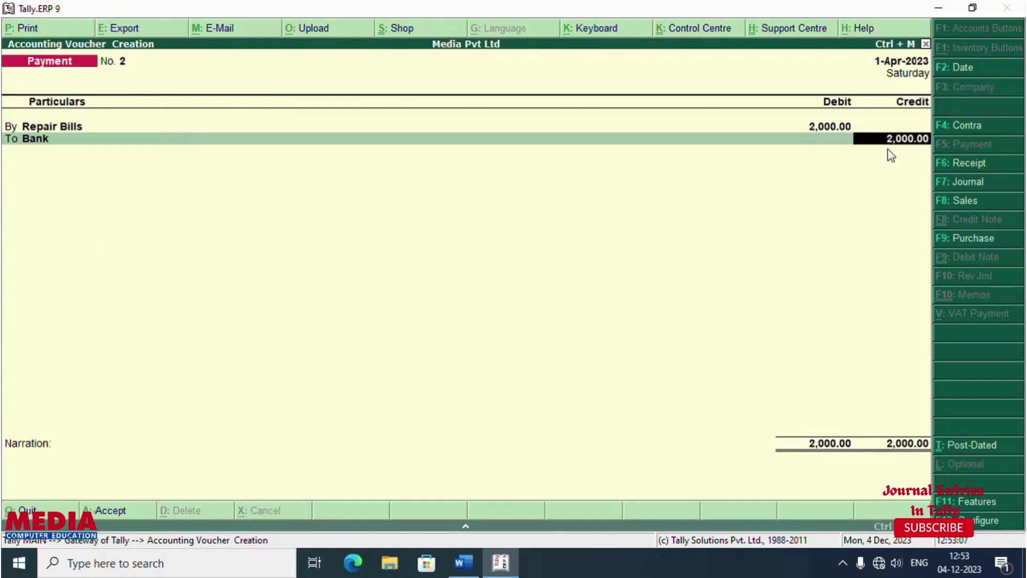
key(Return)
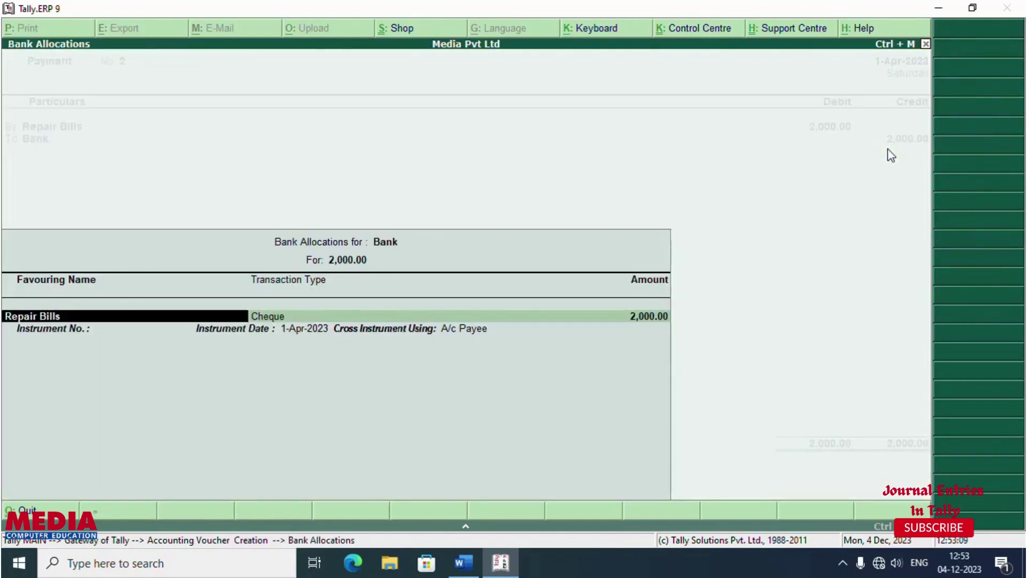
Accept the 2,000 Cheque bank allocation with no instrument number and save the payment voucher
key(Return)
key(Return)
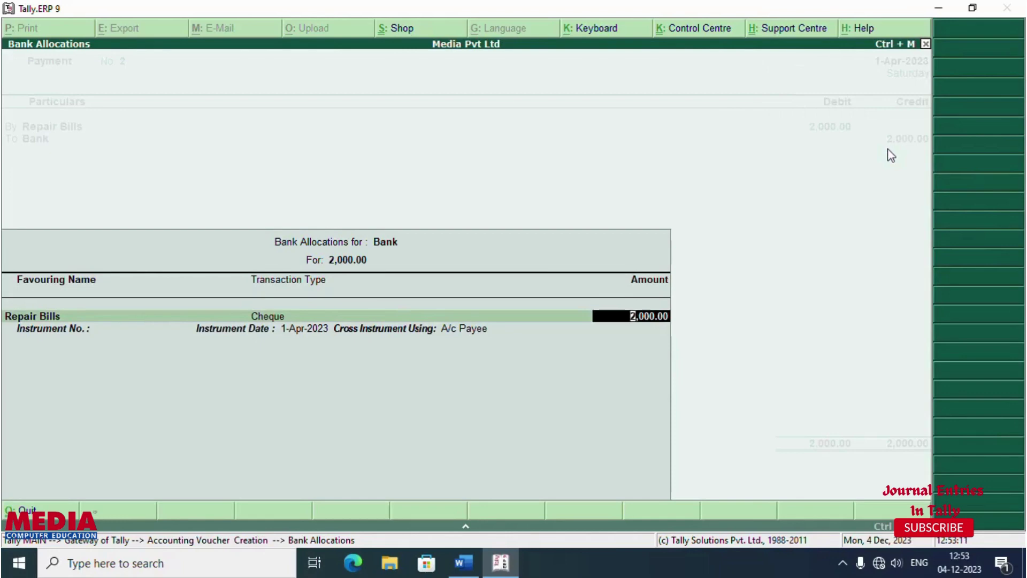
key(Return)
key(Return)
key(Return)
key(Return)
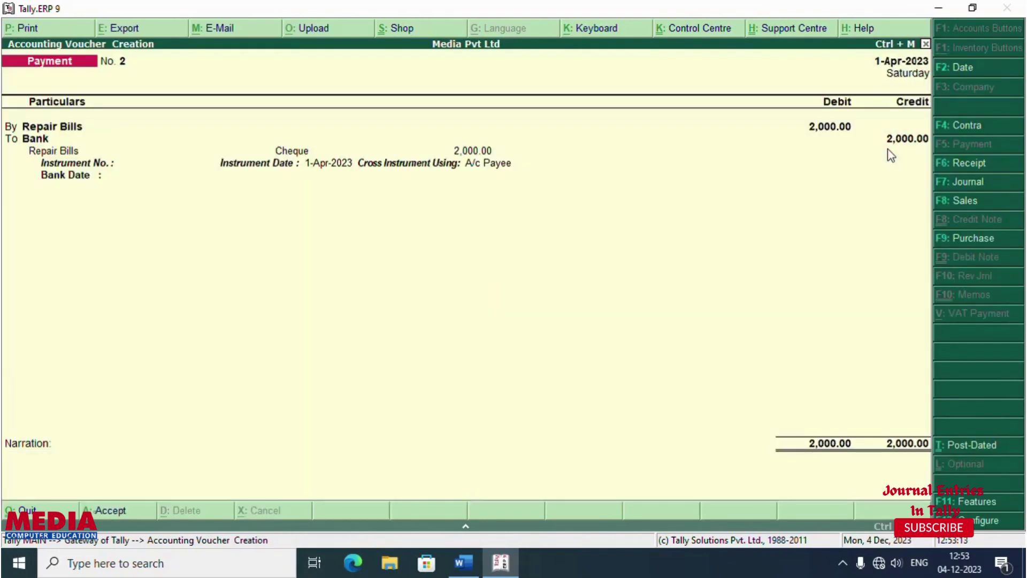
key(ctrl+a)
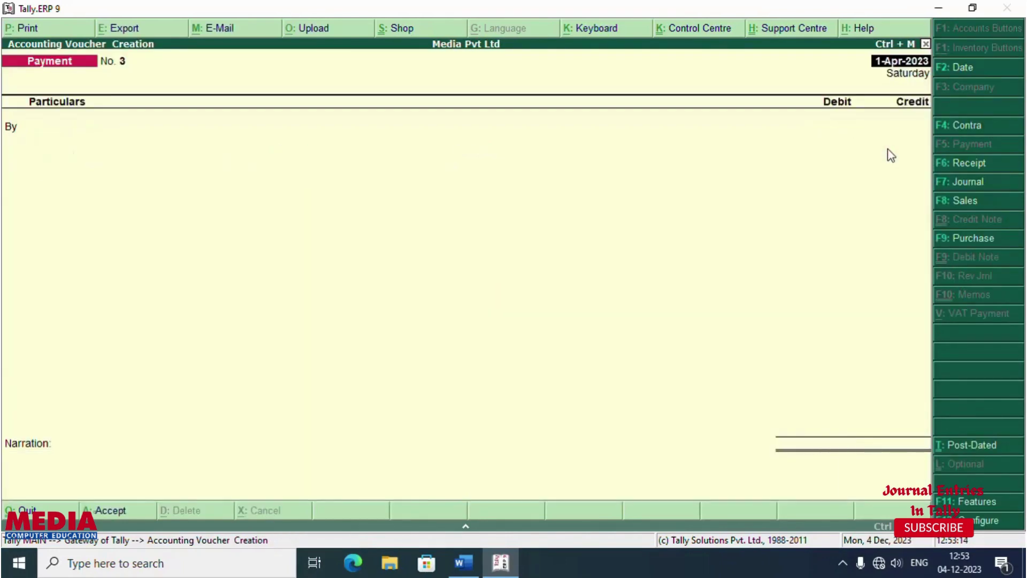
Highlight the word "wages" in the fifth transaction in Word, then return to the Tally Payment voucher
click(465, 568)
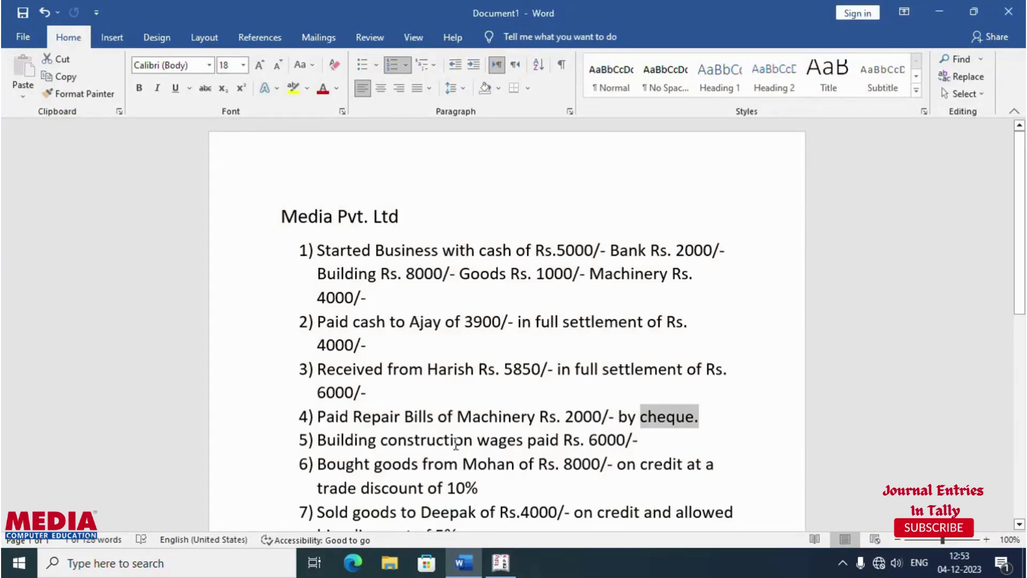
drag(478, 440, 523, 440)
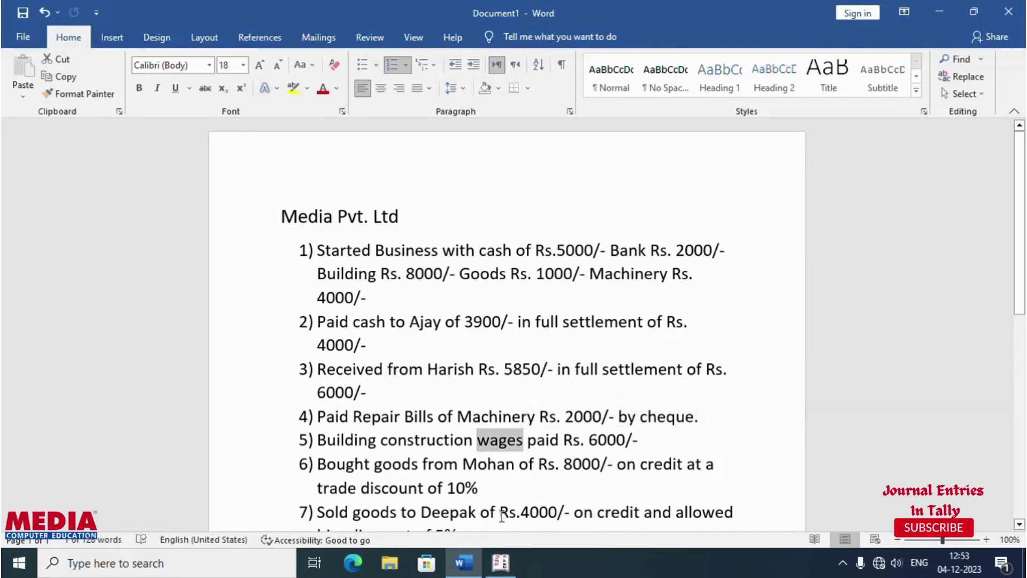
click(501, 563)
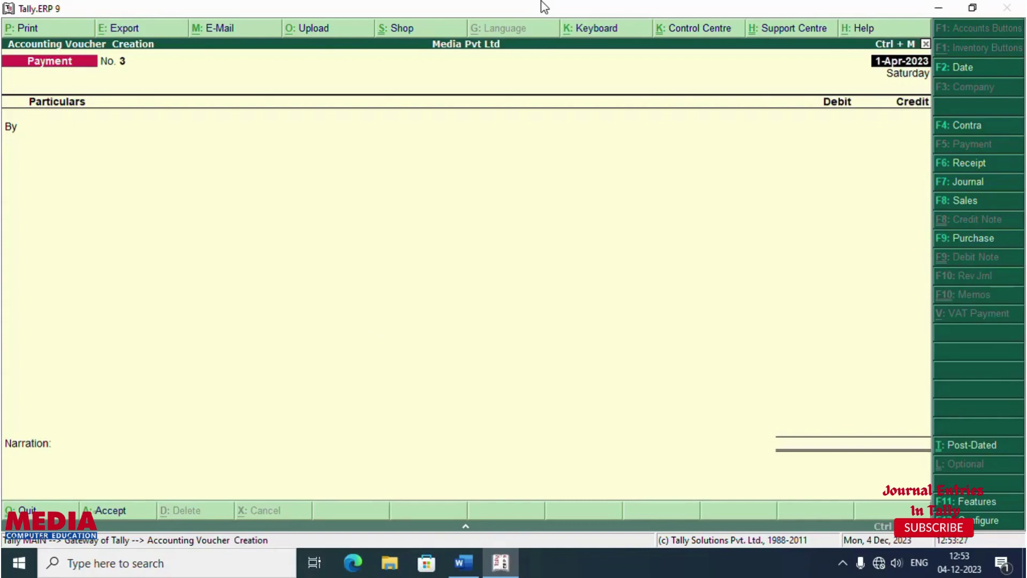
Debit the Wages ledger with 6,000, checking the fifth transaction's amount in Word before returning to Tally
key(Return)
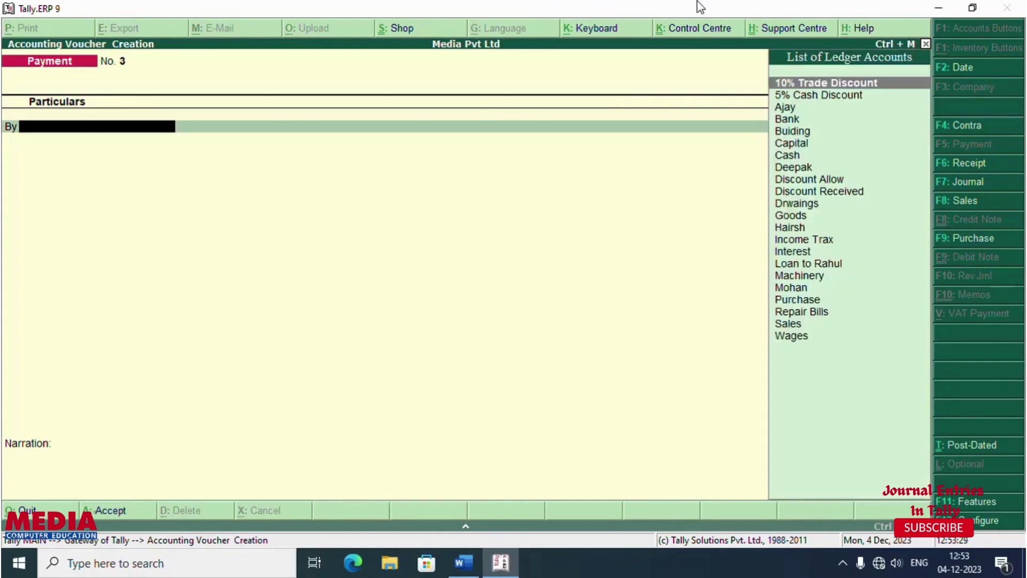
text(Wa)
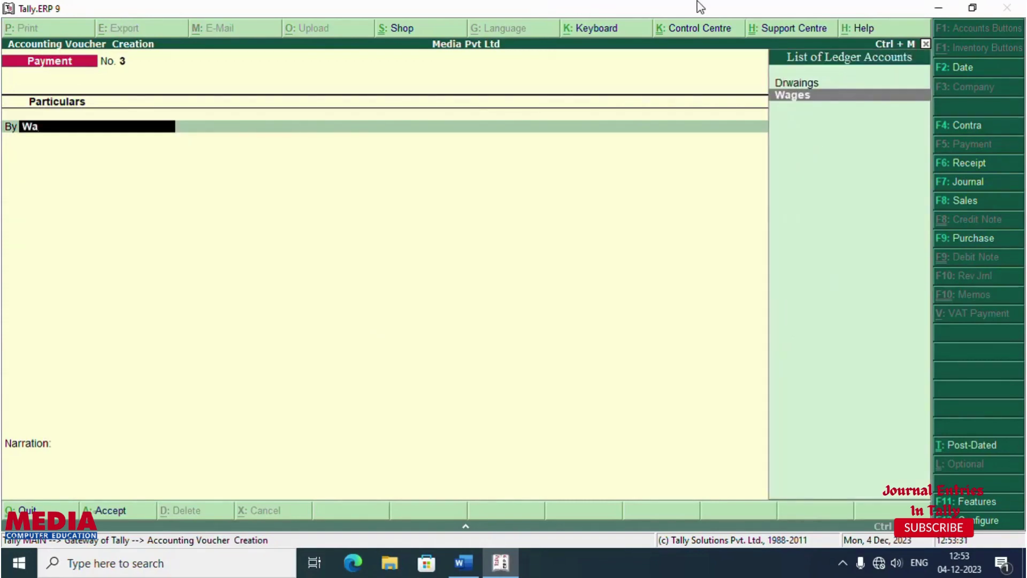
text(ges)
key(Return)
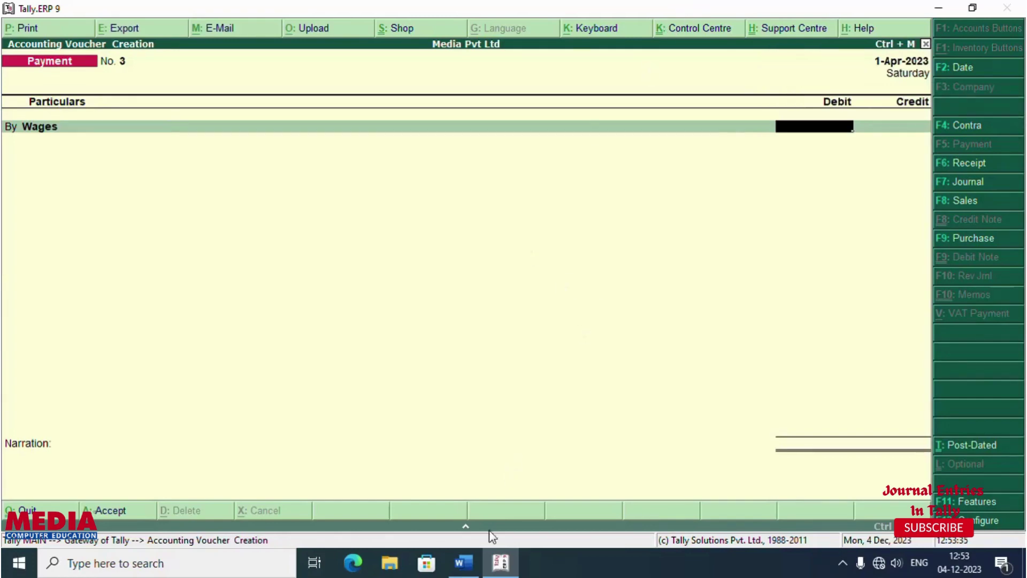
click(467, 566)
click(464, 564)
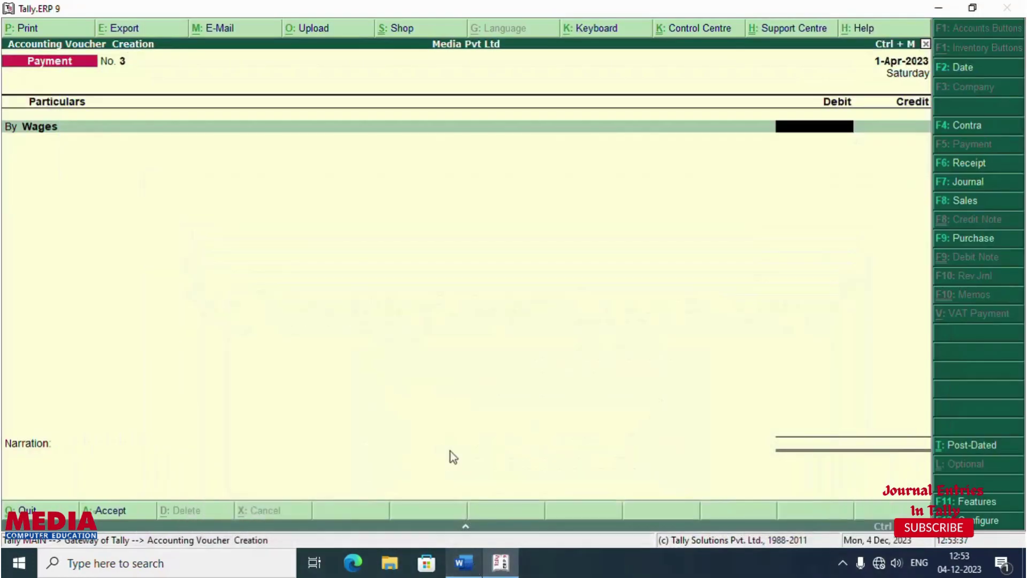
text(6000)
key(Return)
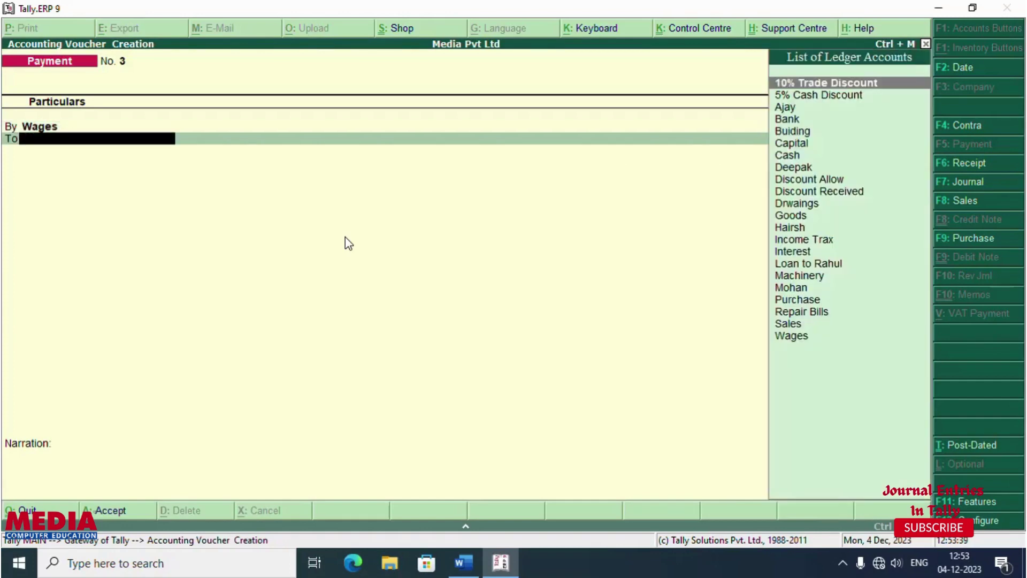
Credit the Cash ledger with 6,000, leave the narration blank and save the wages payment voucher
text(Cash)
key(Return)
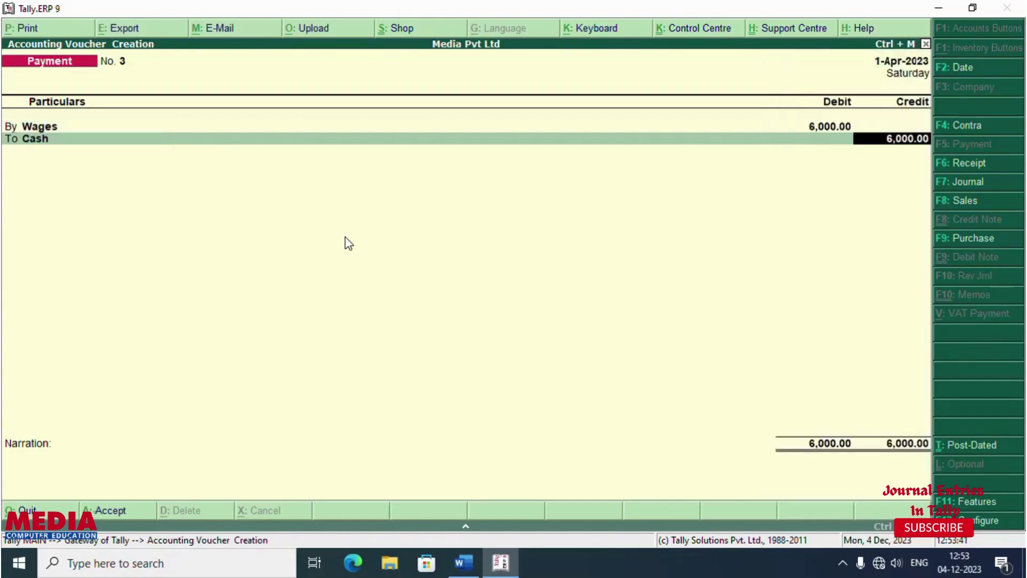
key(Return)
key(Return)
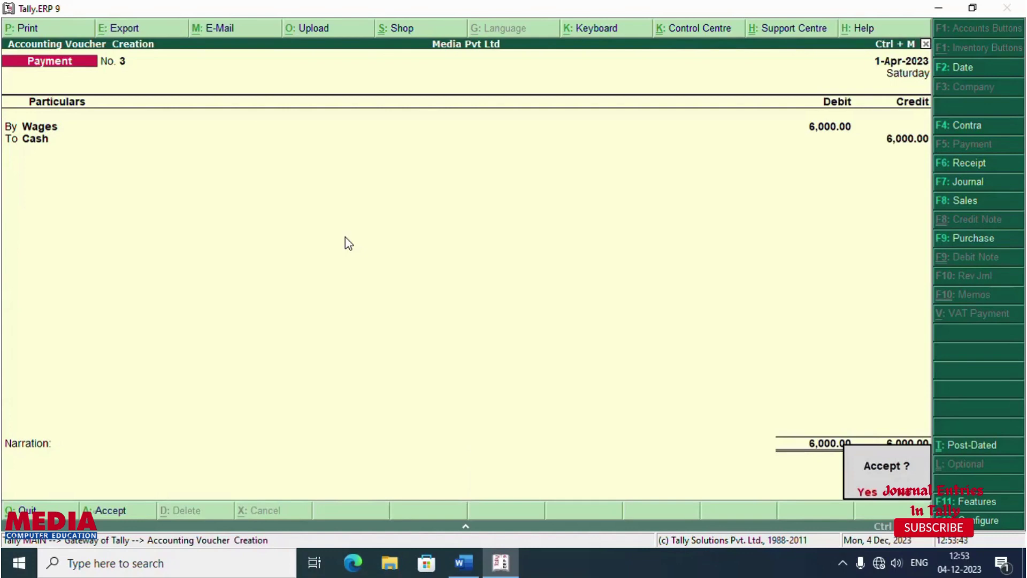
key(Return)
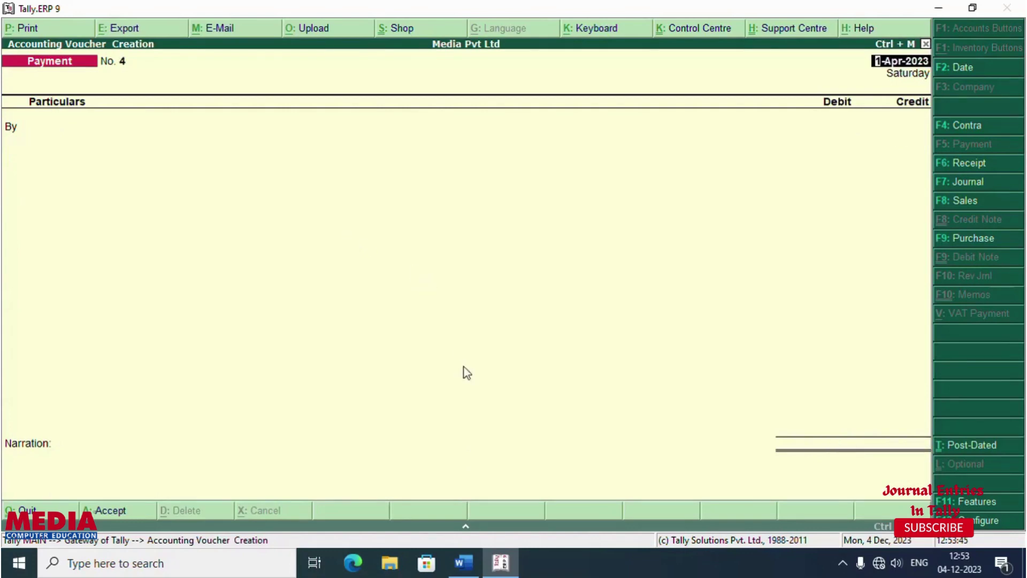
Highlight the word "credit" in the sixth transaction in Word, then return to Tally and switch to a Purchase voucher
click(463, 562)
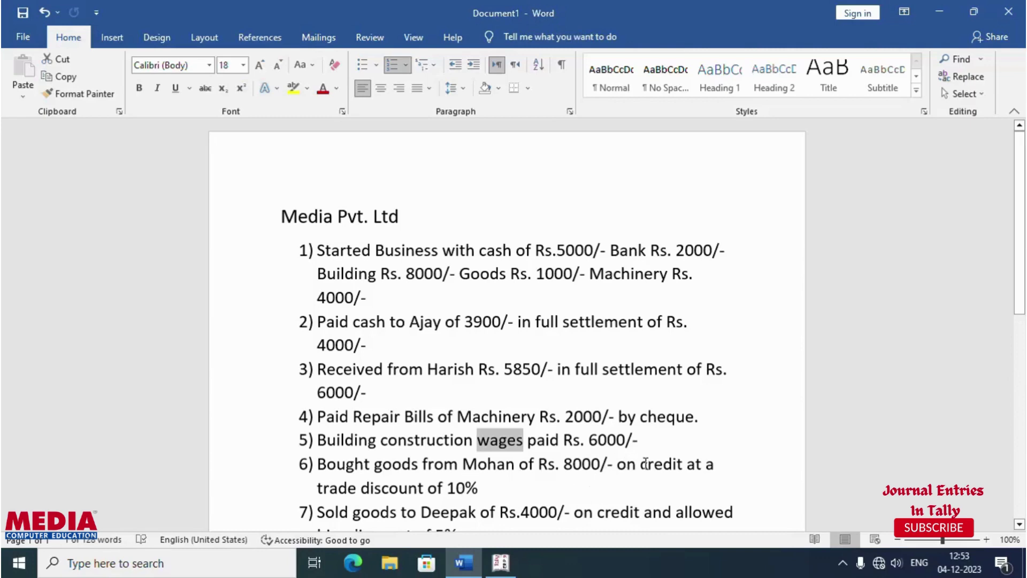
drag(642, 464, 686, 464)
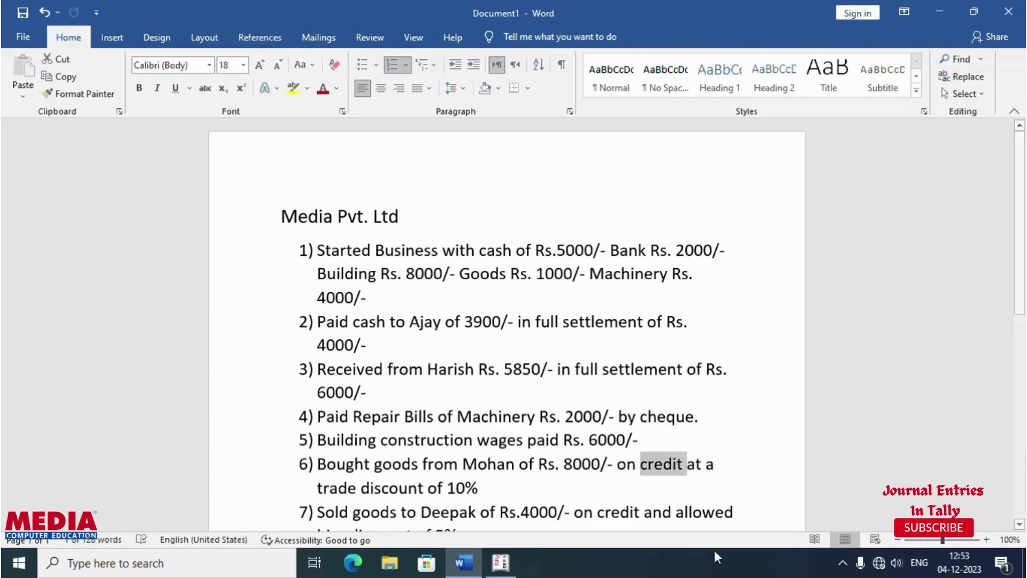
click(499, 560)
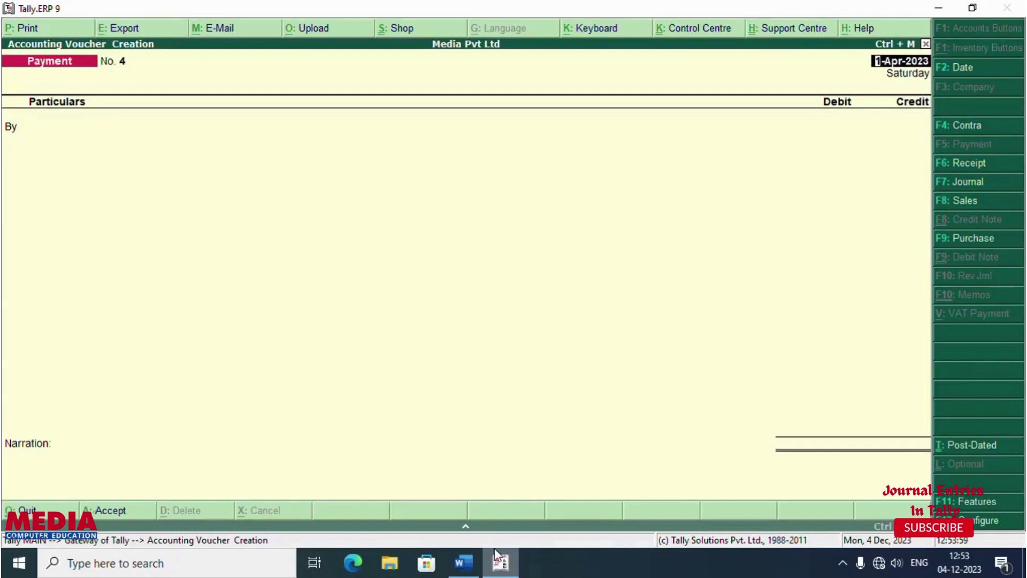
key(F9)
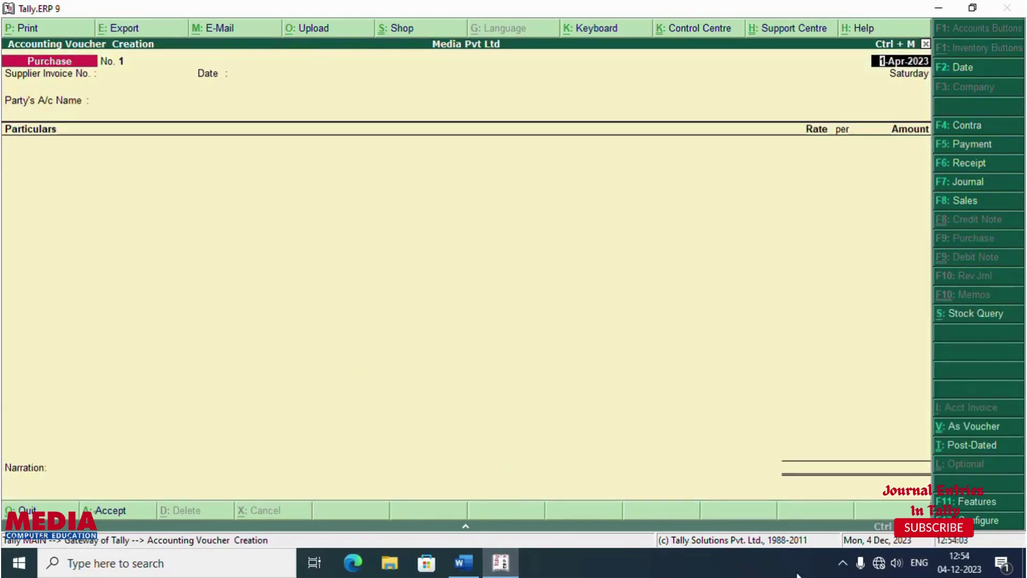
Switch the purchase entry from invoice mode to voucher mode
click(843, 565)
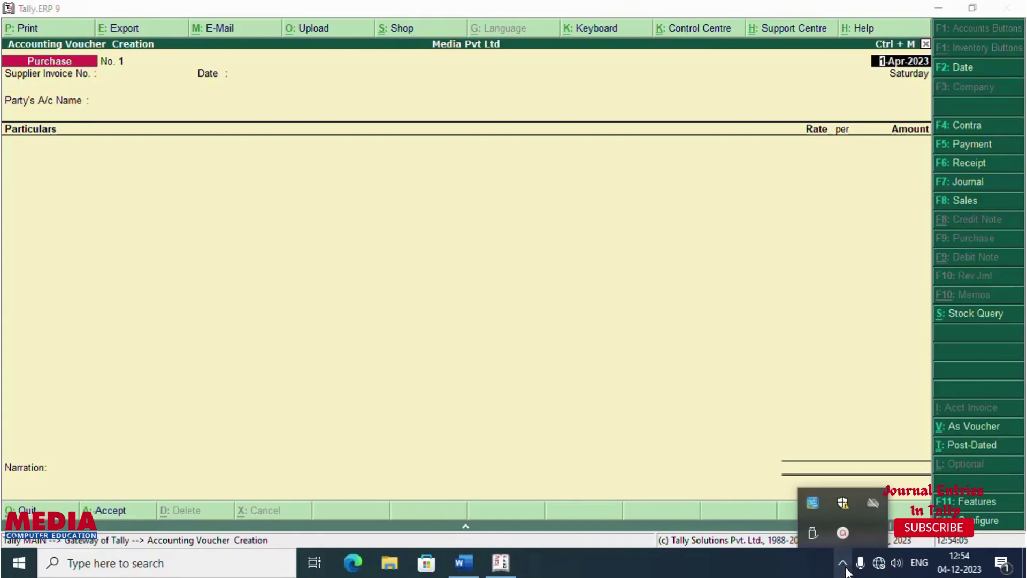
click(116, 121)
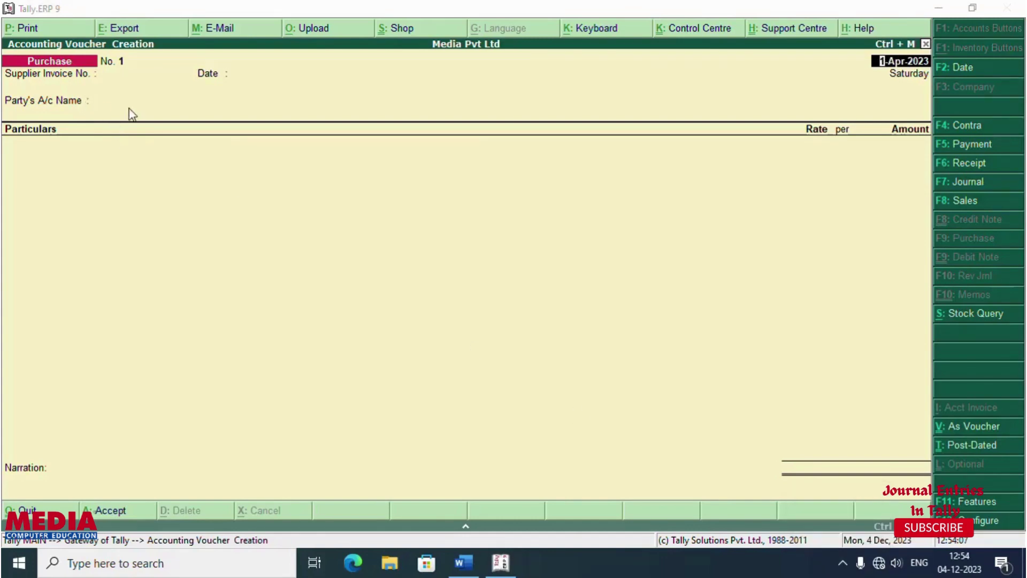
click(972, 436)
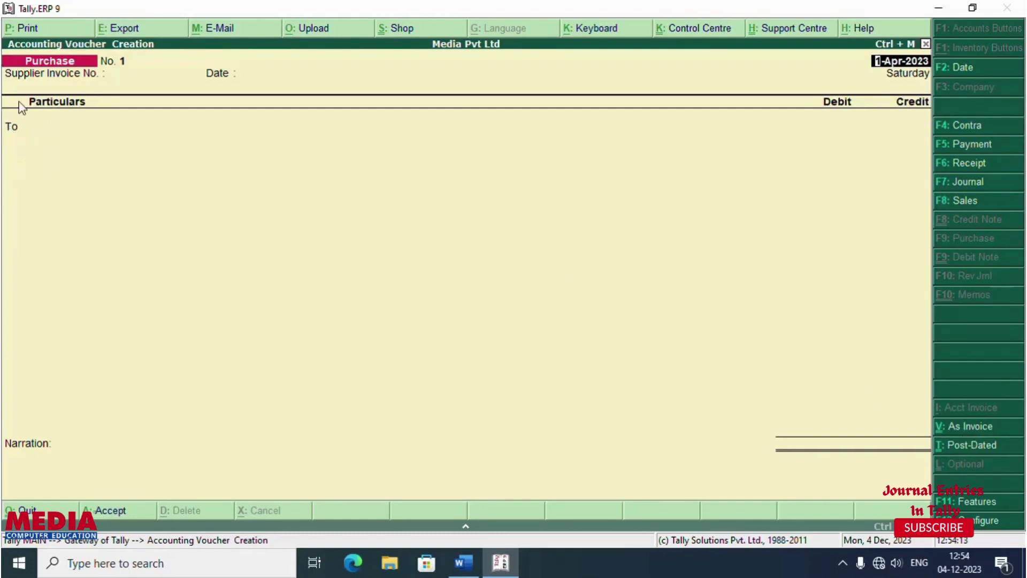
Keep the voucher date, leave the supplier invoice number and date blank, and select the sixth transaction's supplier as the credited ledger
key(Return)
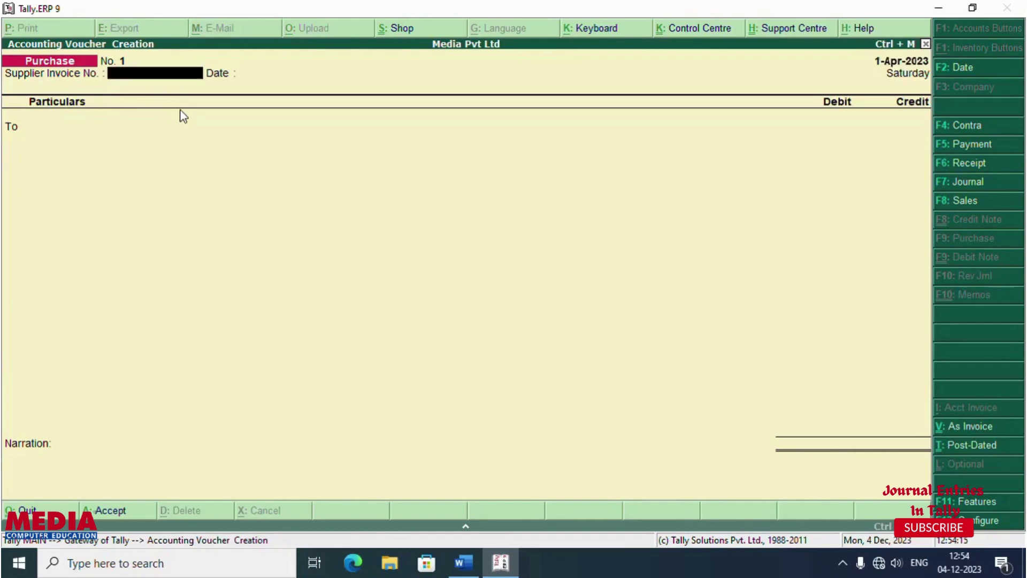
key(Return)
key(Return)
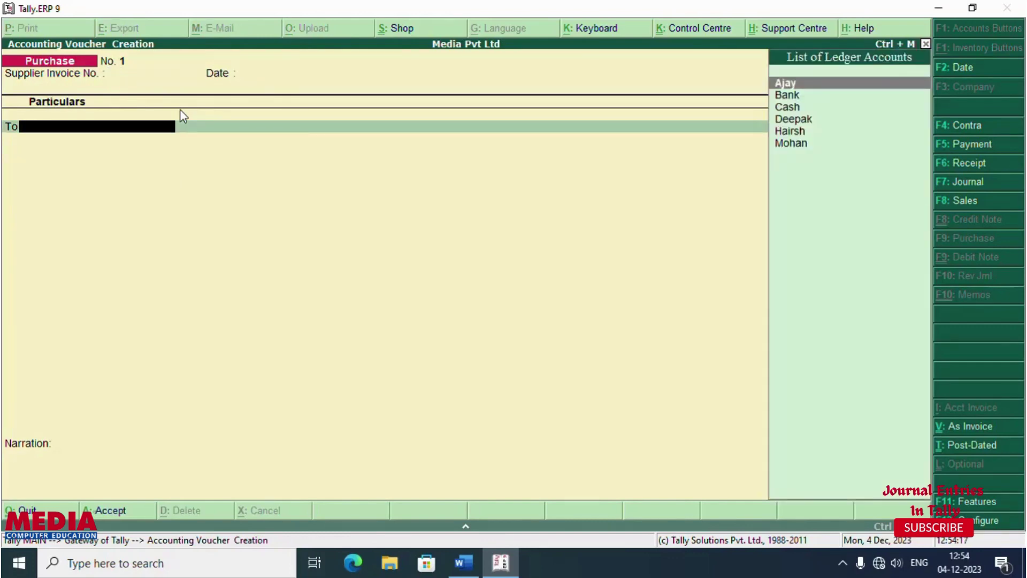
key(Down)
key(Down)
key(Down)
key(Down)
key(Down)
key(Return)
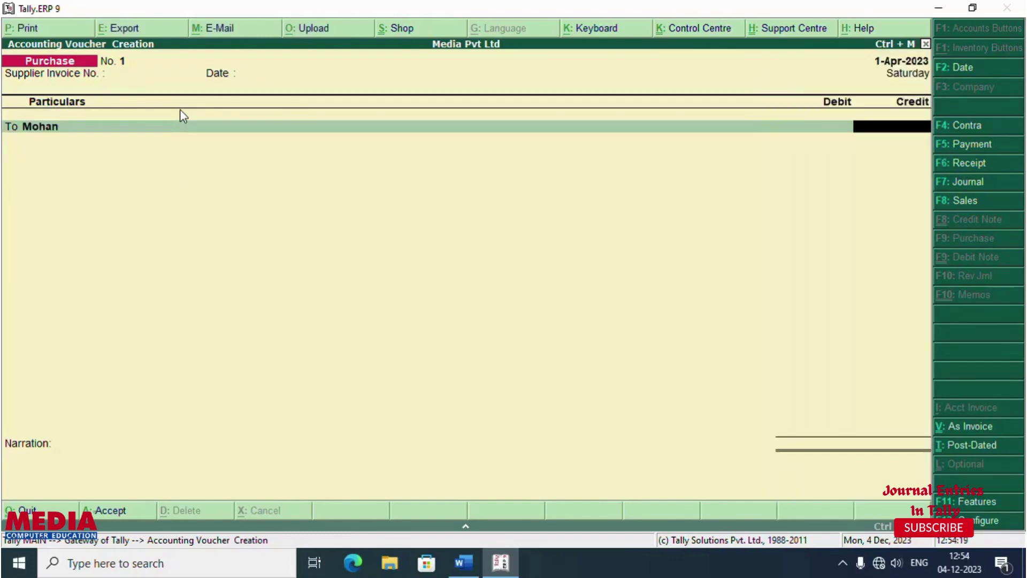
Check the sixth transaction in Word, then work out its trade discount as 8000*10% in Tally's calculator and close it
click(468, 570)
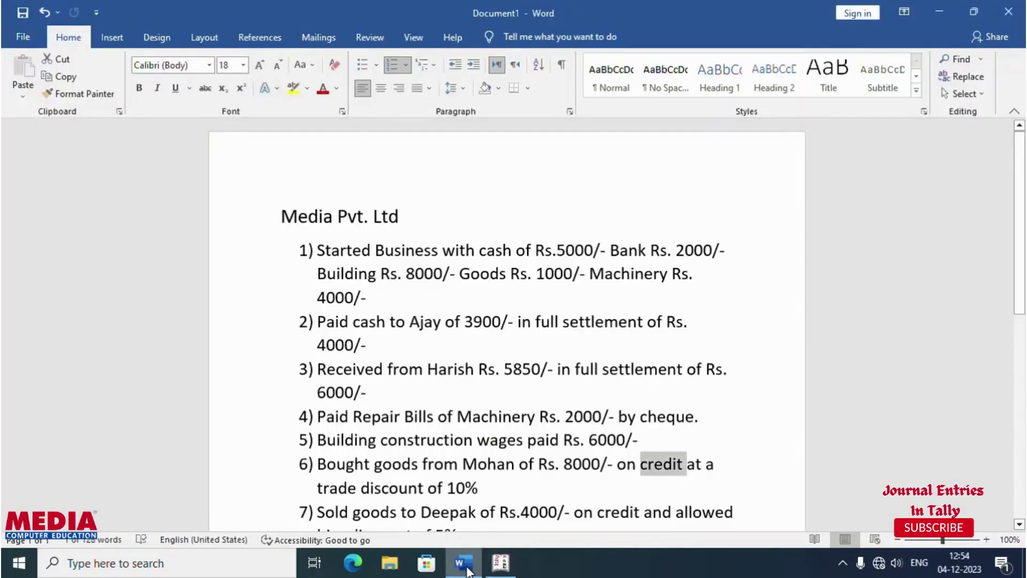
click(467, 571)
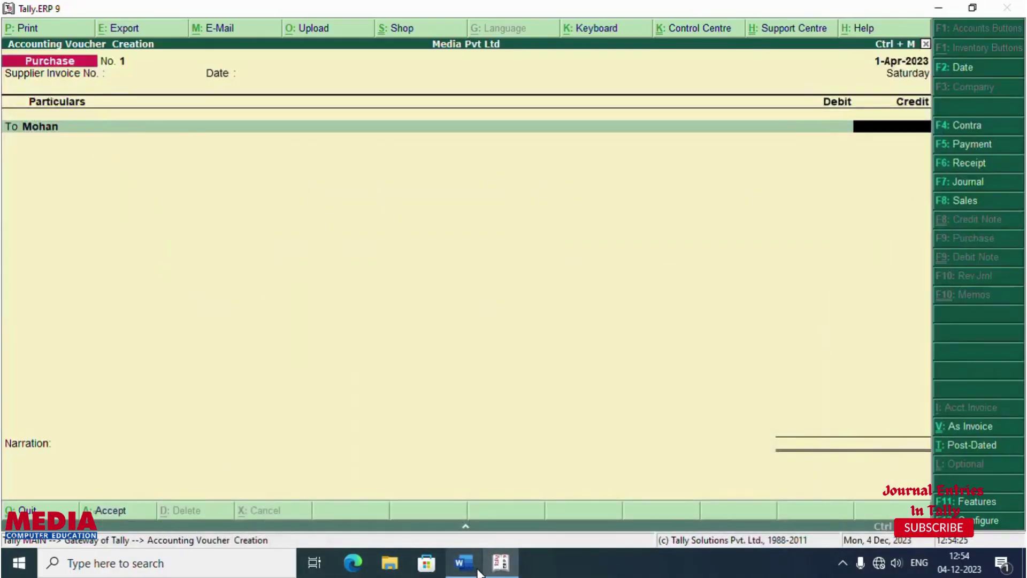
key(ctrl+n)
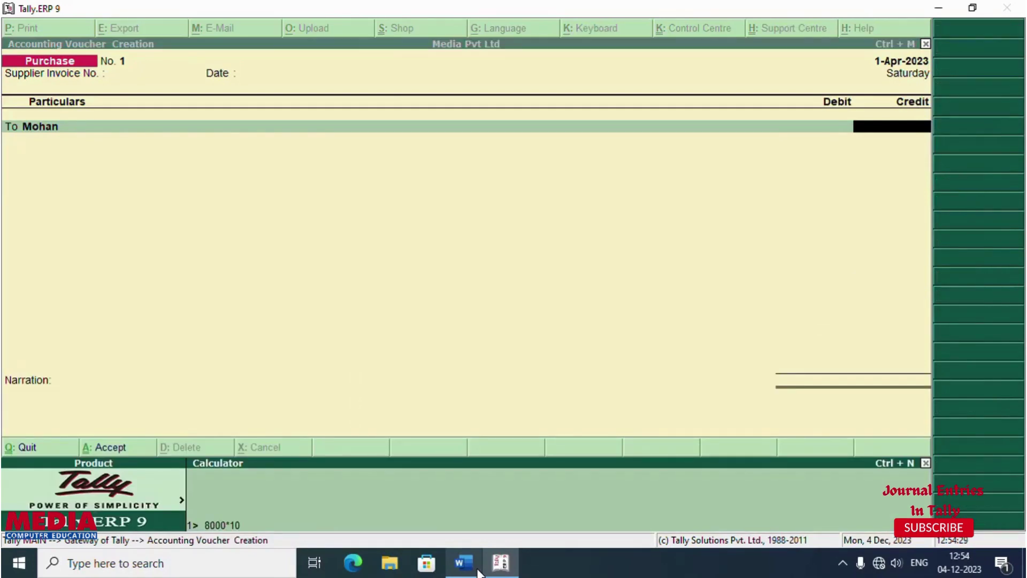
text(8000*10%)
key(Return)
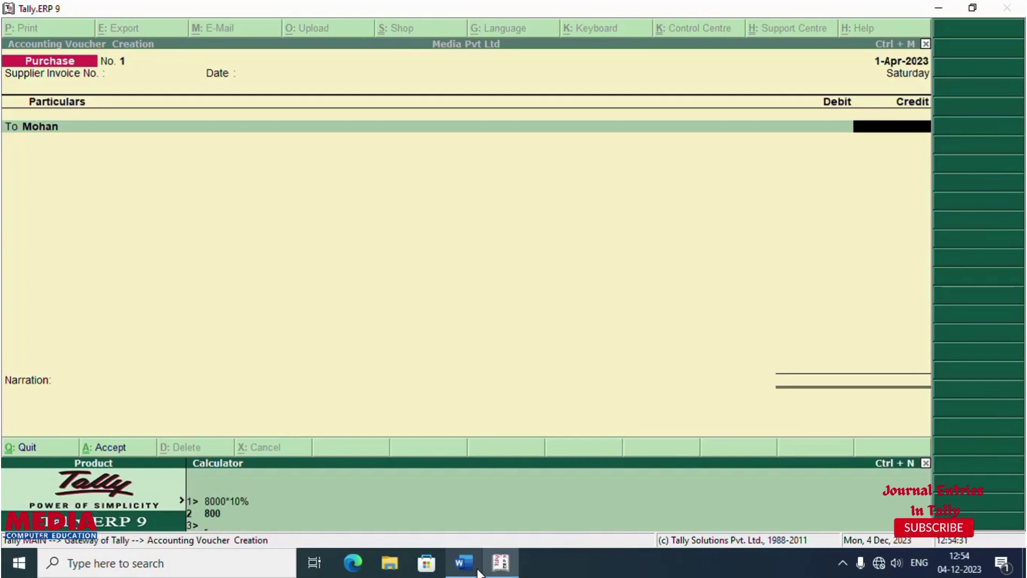
click(927, 463)
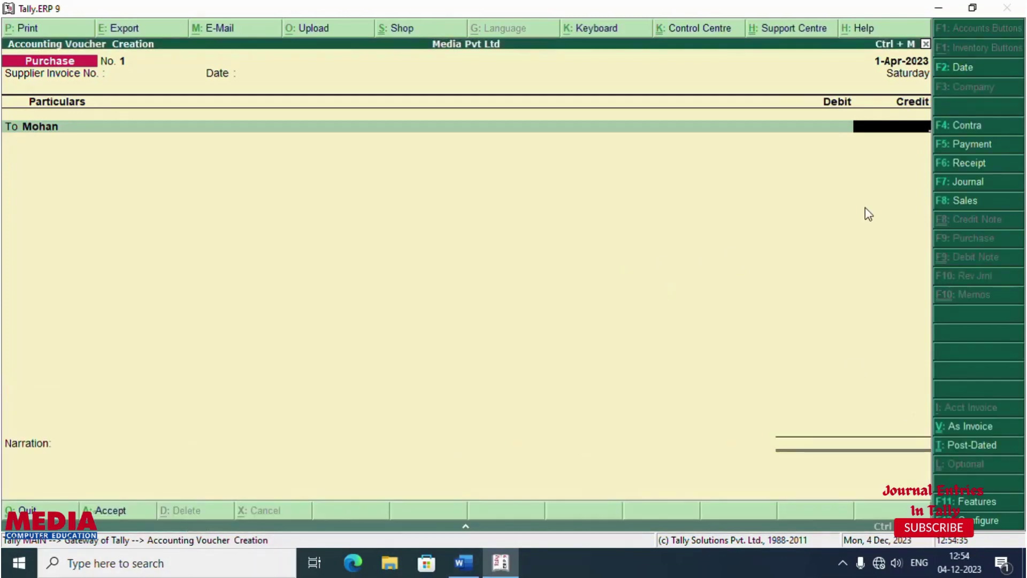
Credit the supplier's ledger with 7,200 and debit the Purchase ledger with 8,000
text(72000)
key(BackSpace)
key(Return)
text(pu)
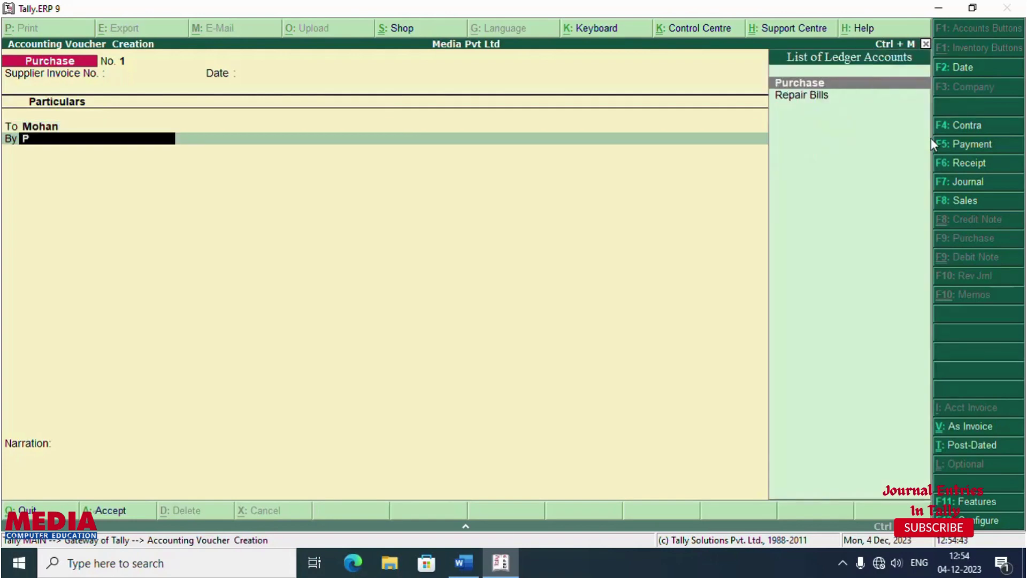
key(Return)
text(8000)
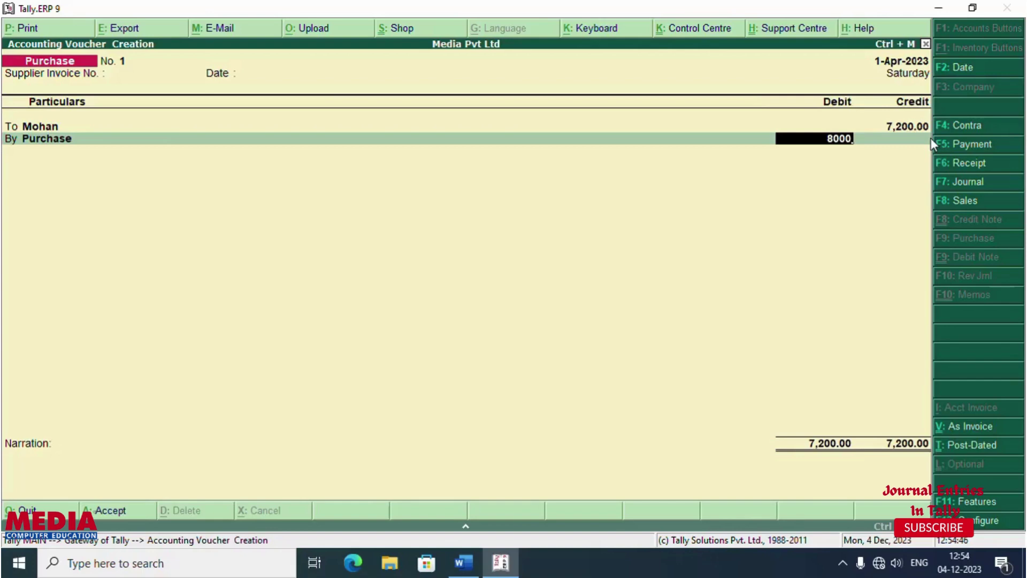
key(Return)
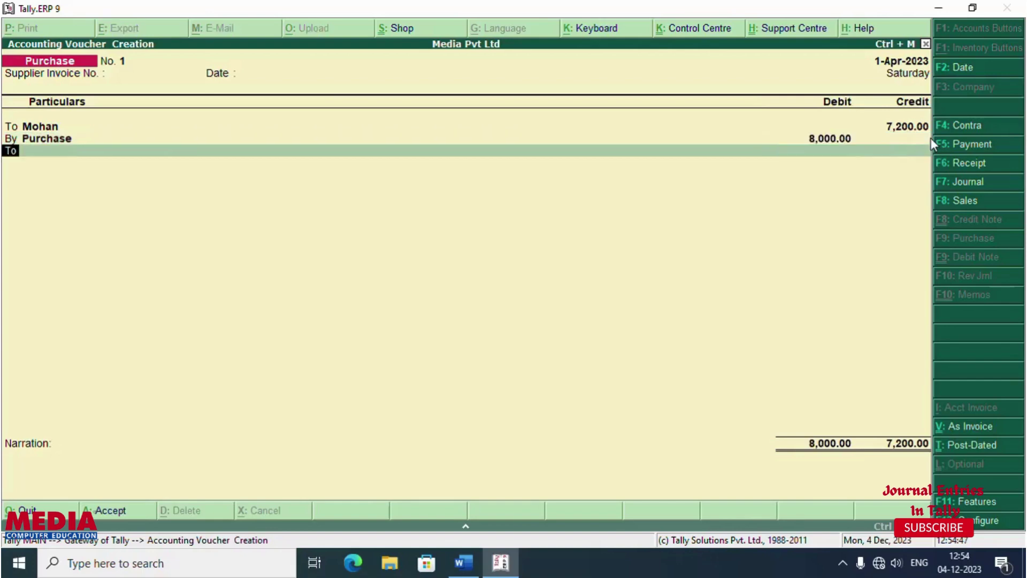
Credit the 10% Trade Discount ledger with 800, leave the narration blank and save the purchase voucher
text(10)
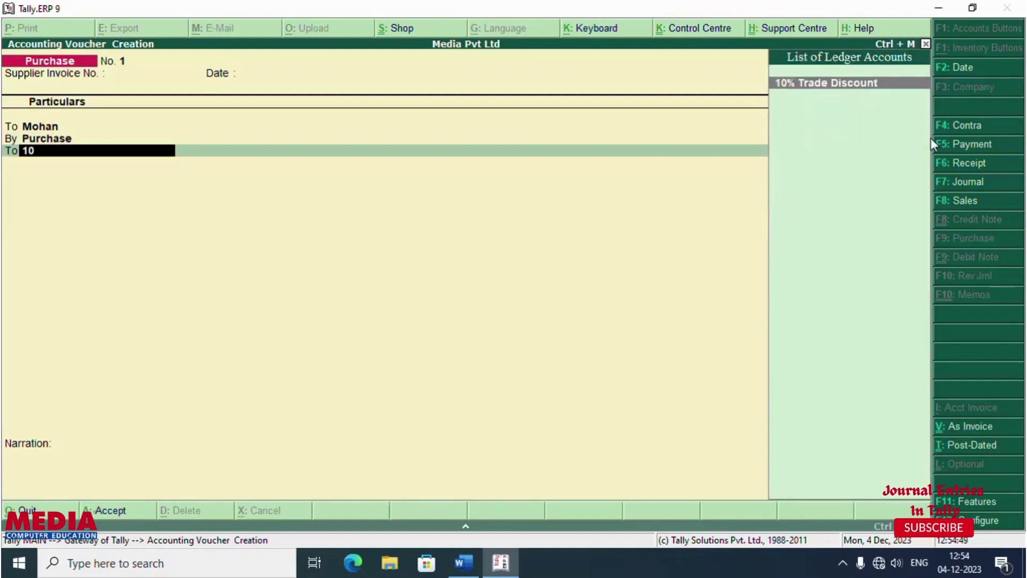
key(Return)
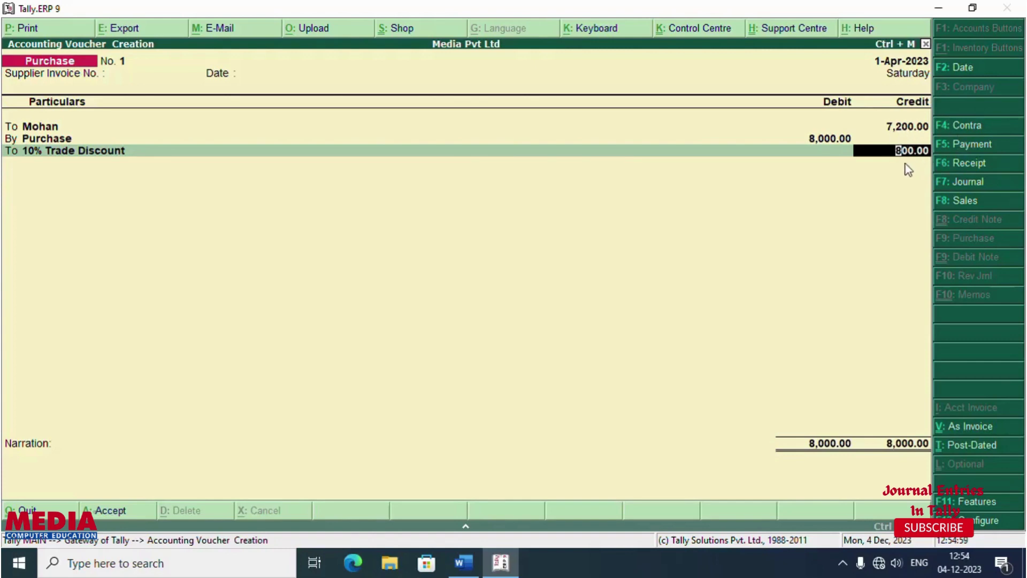
key(Return)
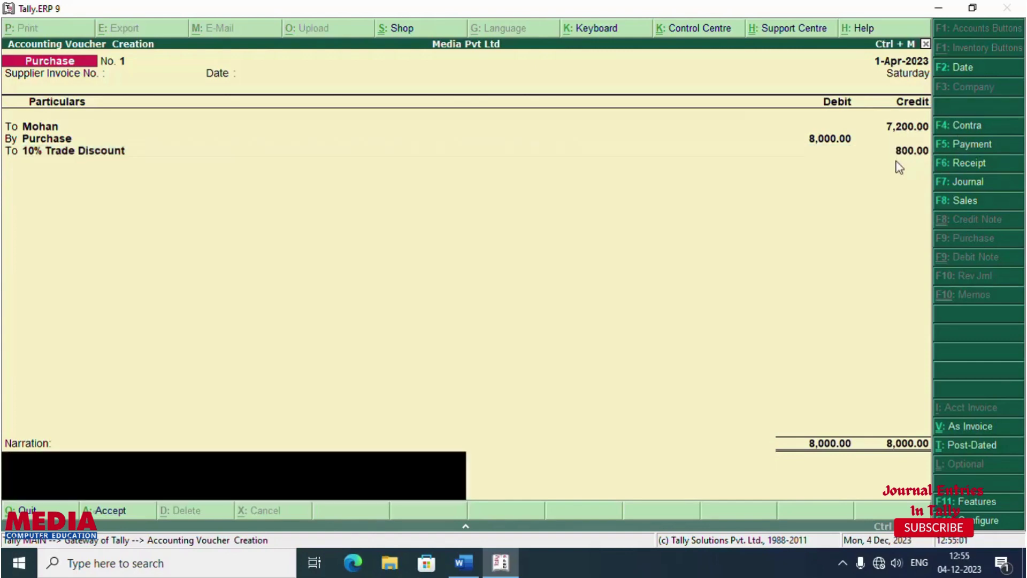
key(Return)
key(Return)
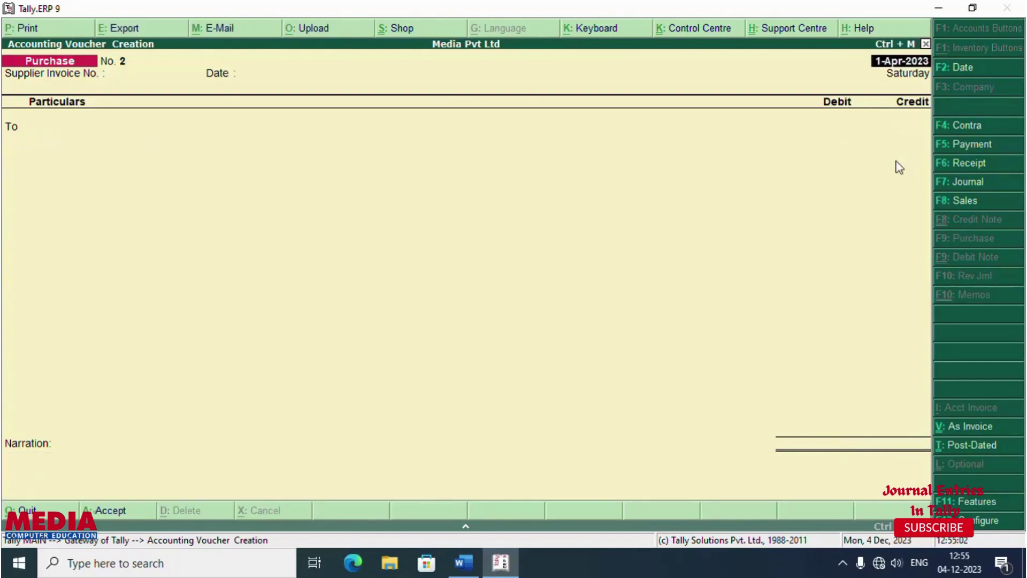
Read the seventh transaction, goods sold on credit with a discount, in Word and return to Tally
click(463, 563)
scroll(509, 431, down, 2)
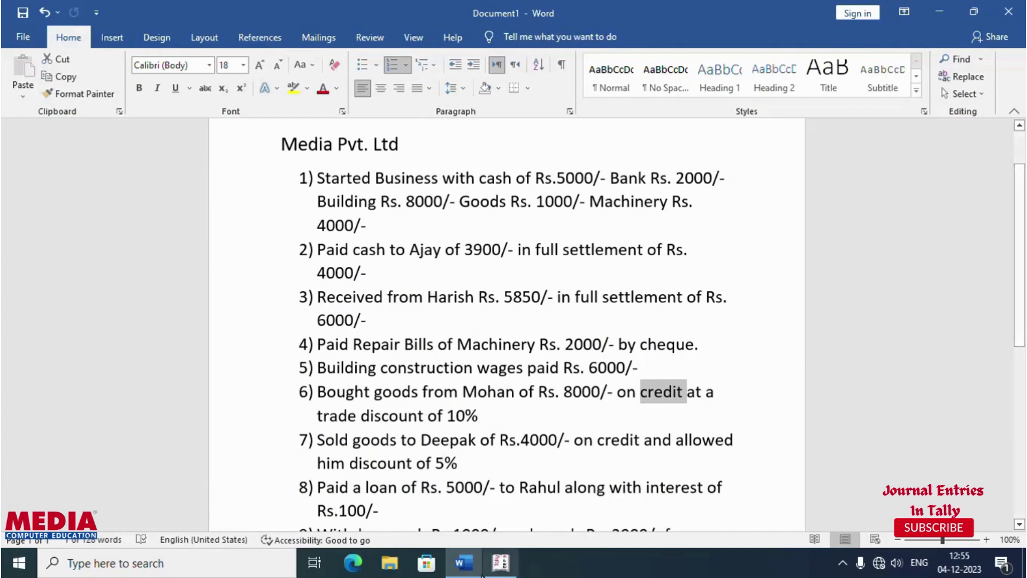
click(490, 572)
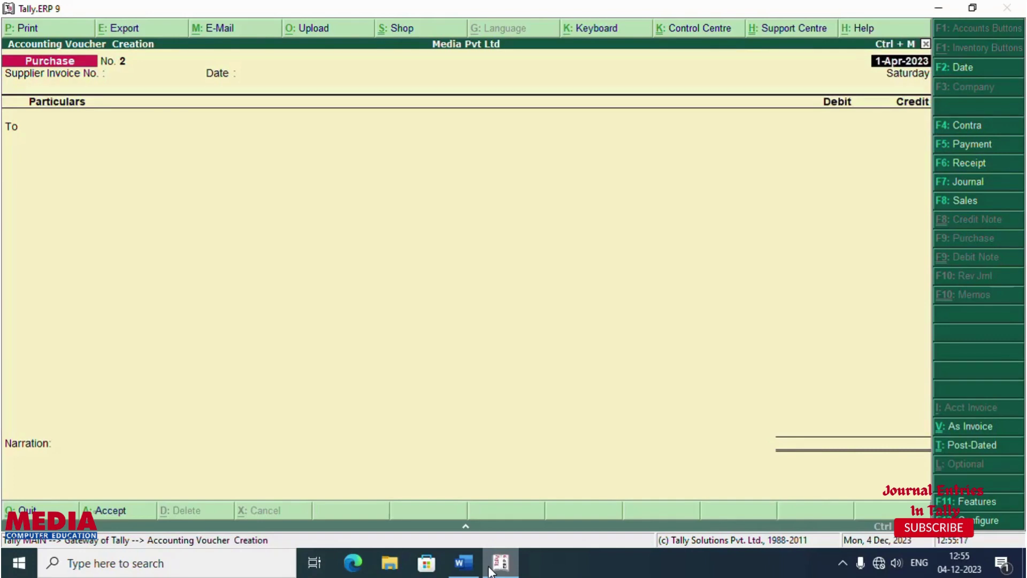
Start a sales voucher in voucher mode, leave the reference blank and choose the customer's ledger as the debit account
key(F8)
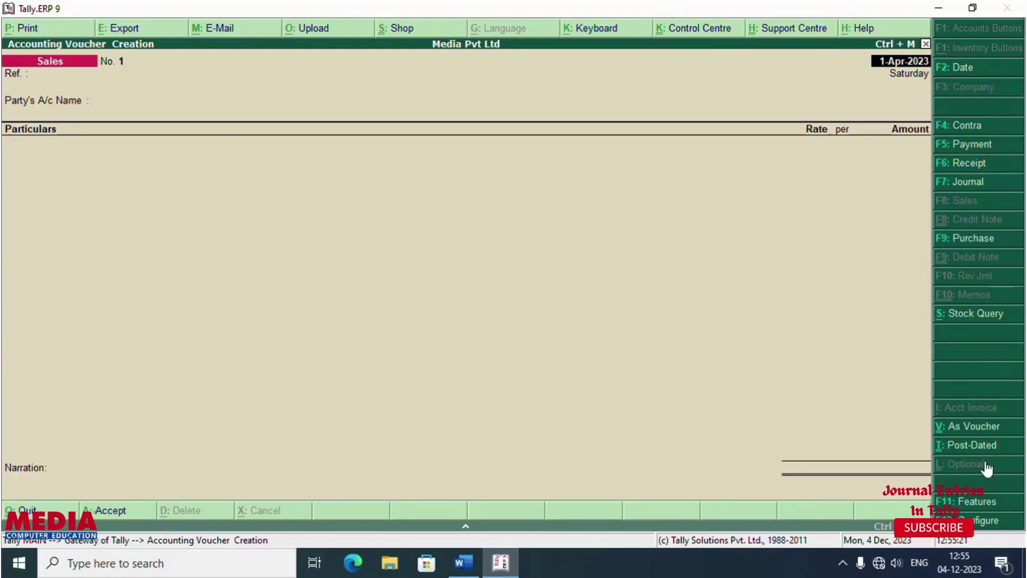
click(970, 428)
key(Return)
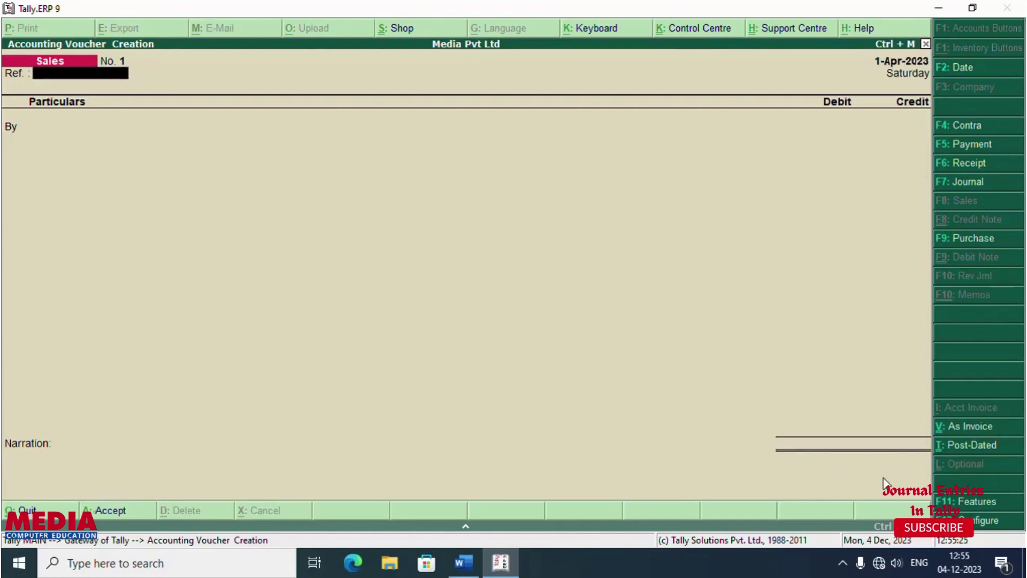
key(Return)
text(De)
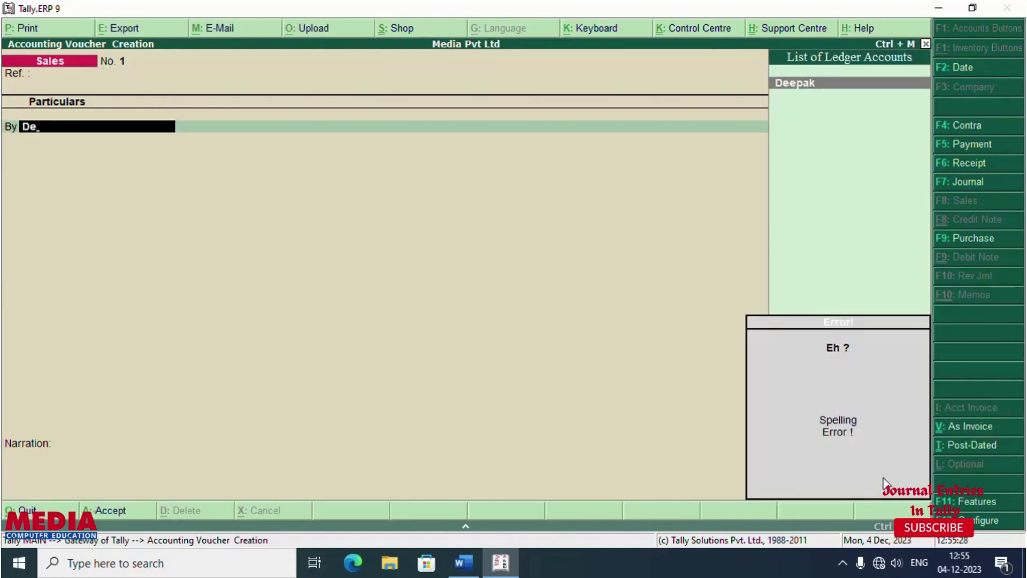
key(Return)
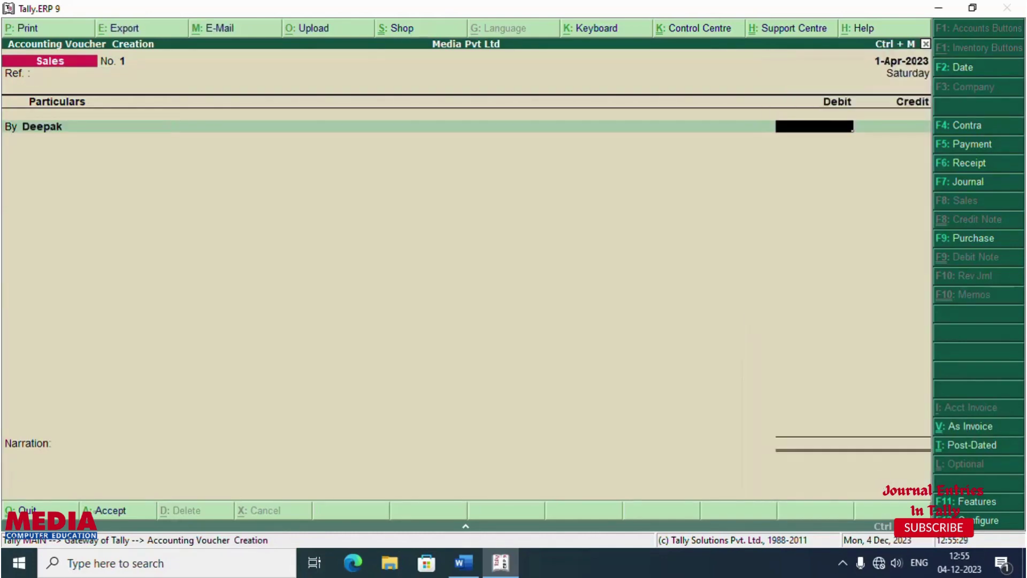
Check the seventh transaction in Word, then work out its discount as 4000*5% in Tally's calculator and close it
click(455, 564)
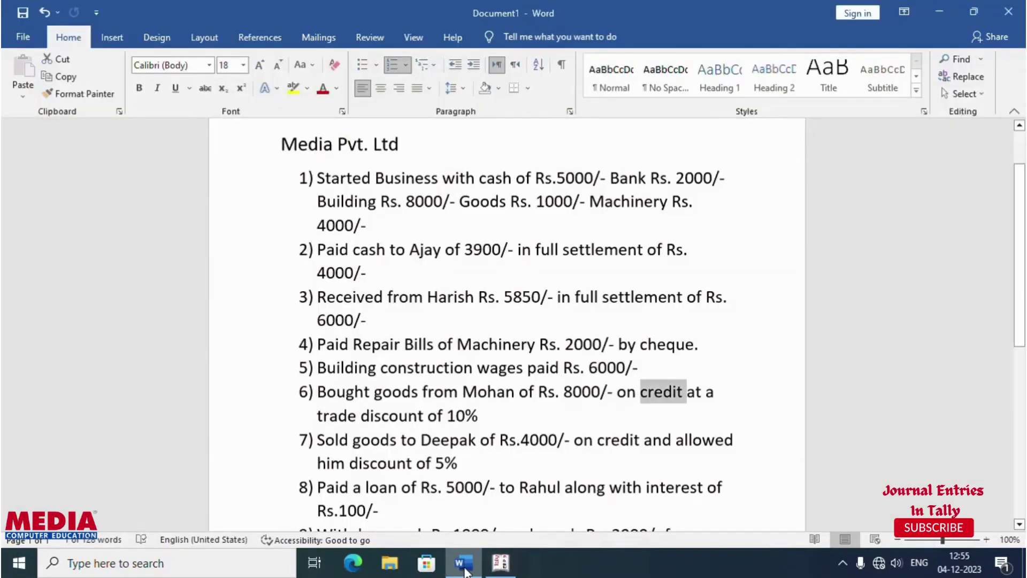
click(465, 570)
key(ctrl+n)
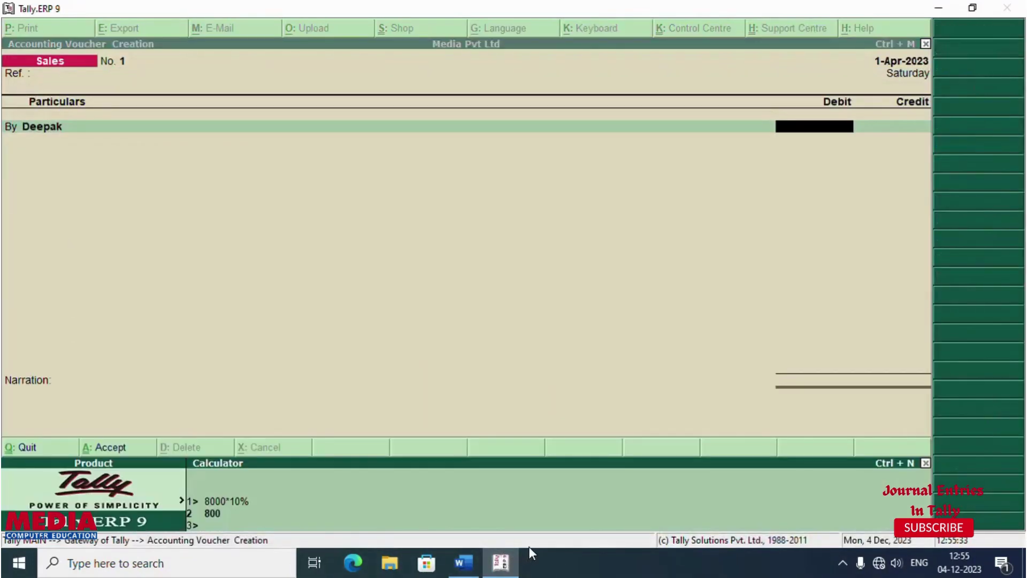
text(4000*)
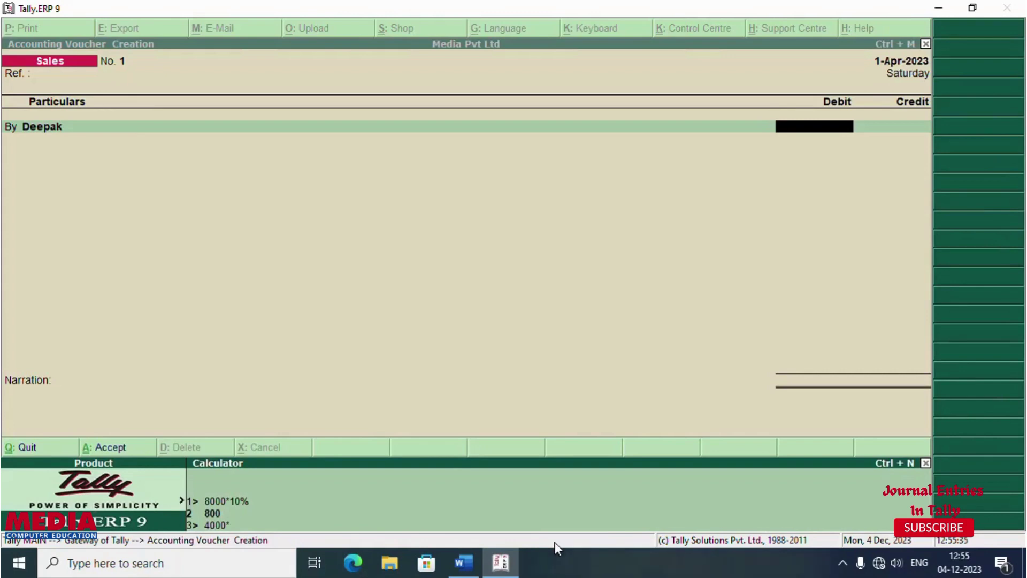
text(5%)
key(Return)
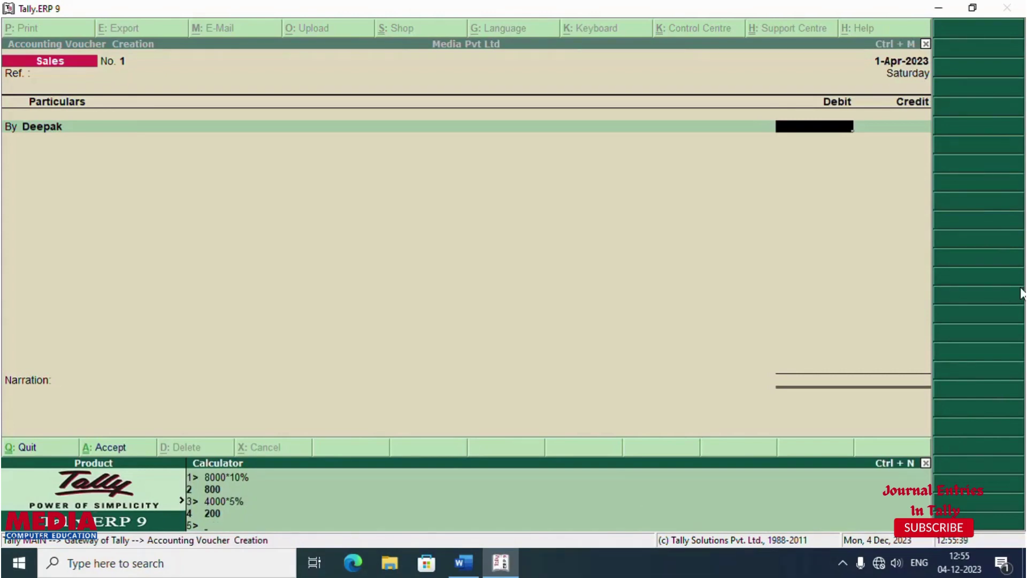
key(ctrl+m)
Debit the customer's ledger with 3,800 and credit the Sales ledger with 4,000
text(3)
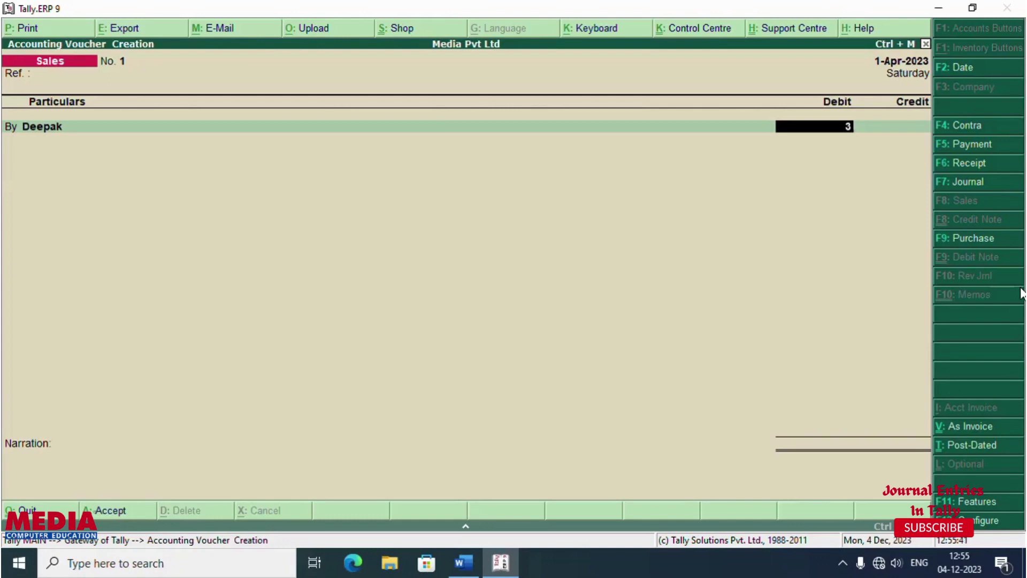
text(800)
key(Return)
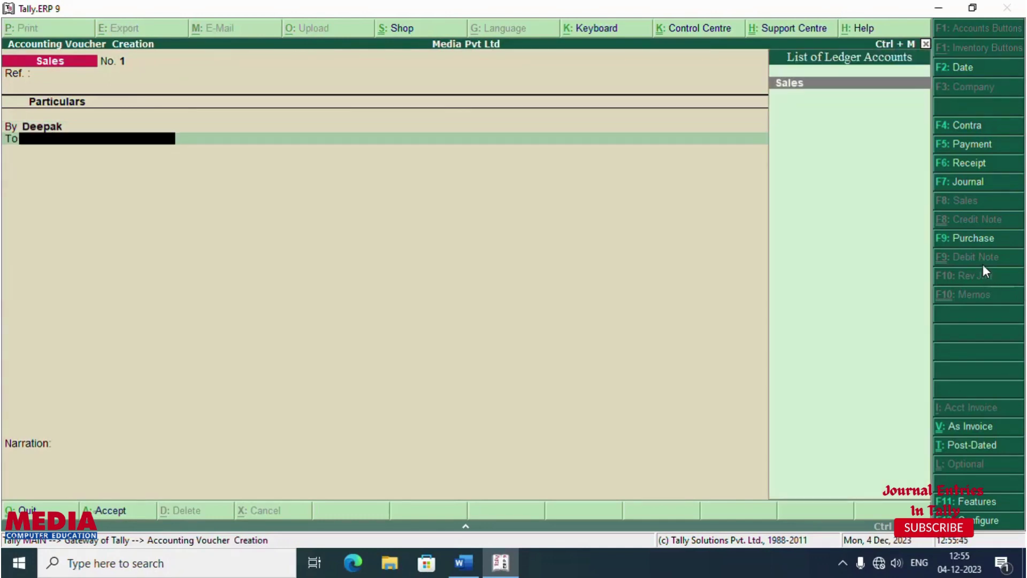
key(Return)
text(4)
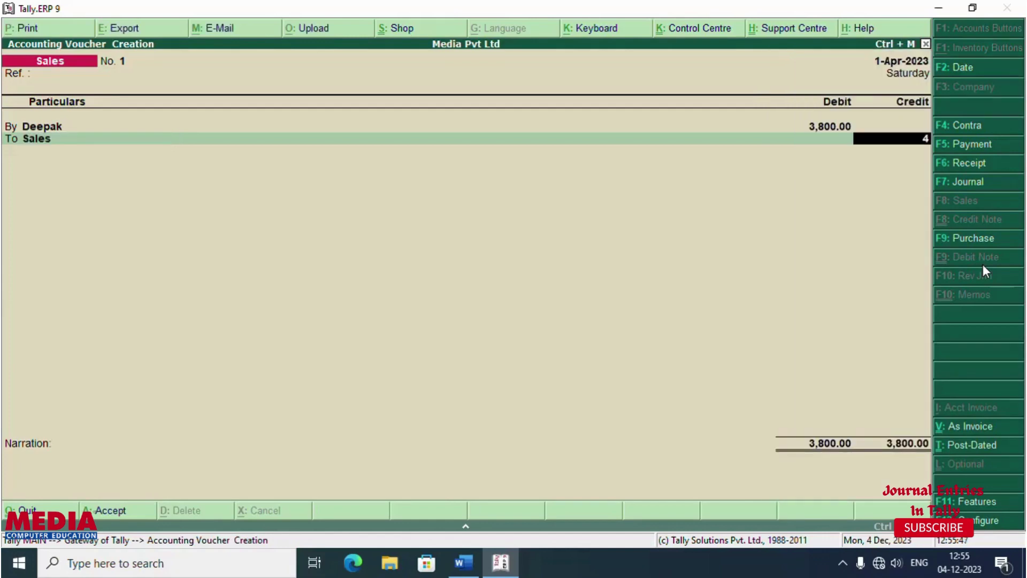
text(000)
key(Return)
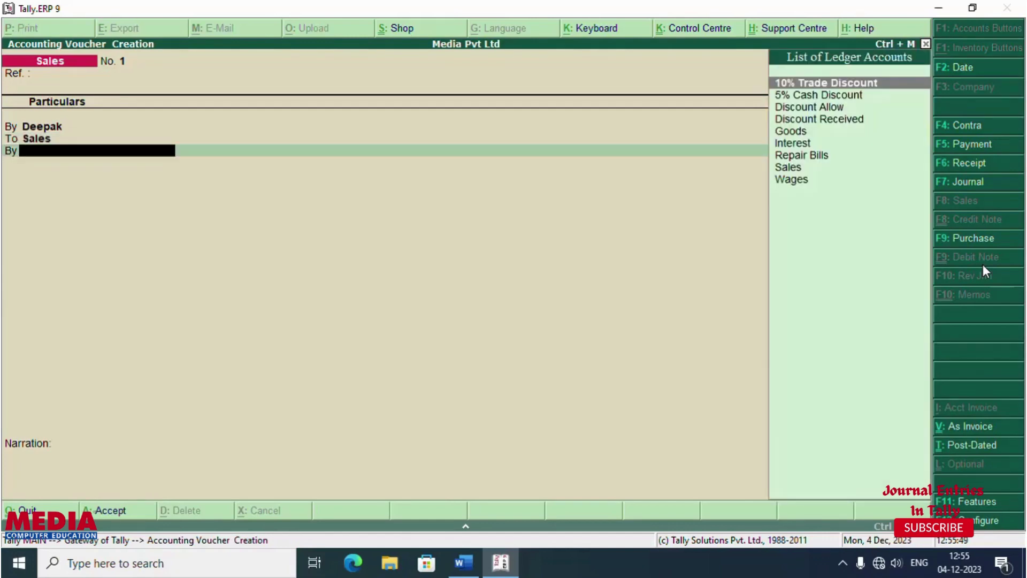
Debit the 5% Cash Discount ledger with 200, leave the narration blank and save the sales voucher
text(5)
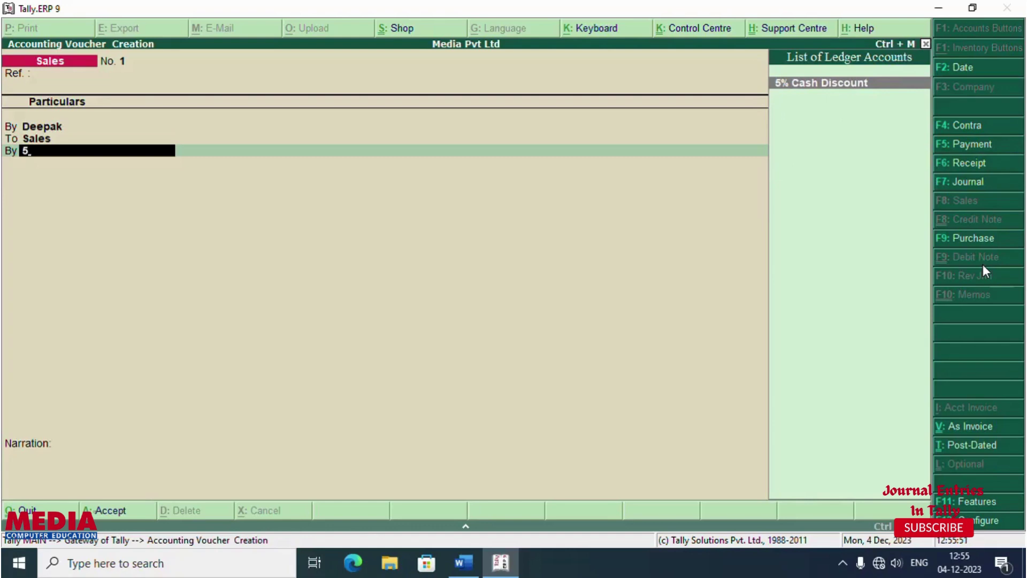
key(Return)
key(Return)
key(Return)
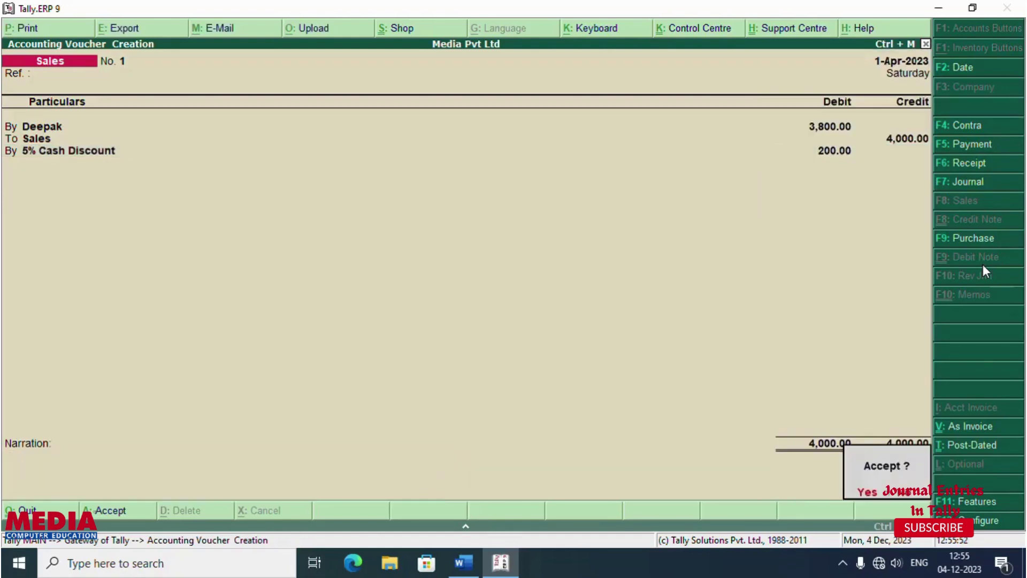
key(Return)
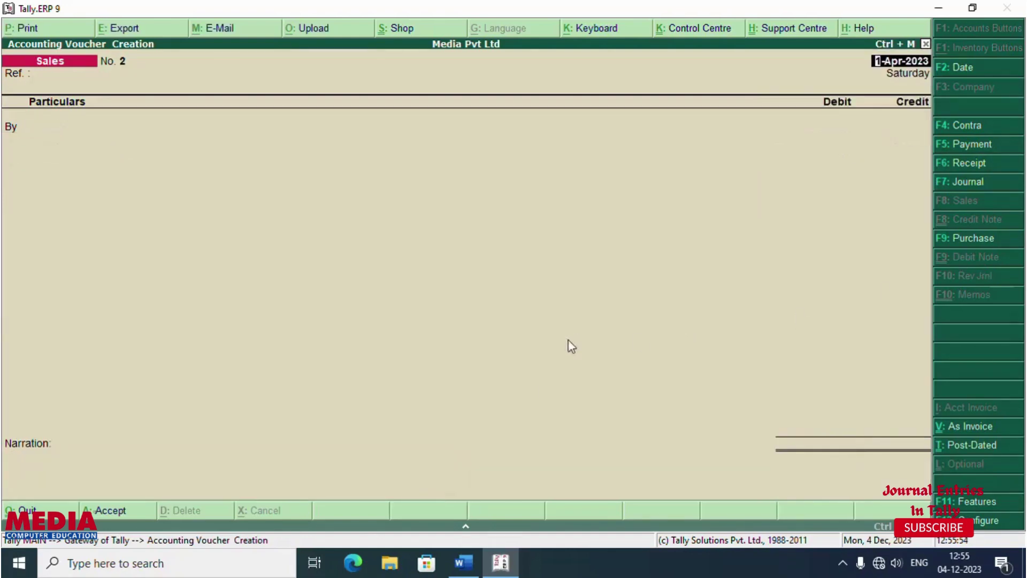
Check the eighth transaction in Word, then debit the borrower's loan ledger with 5,000 in a new Tally payment voucher
click(470, 565)
scroll(442, 471, down, 3)
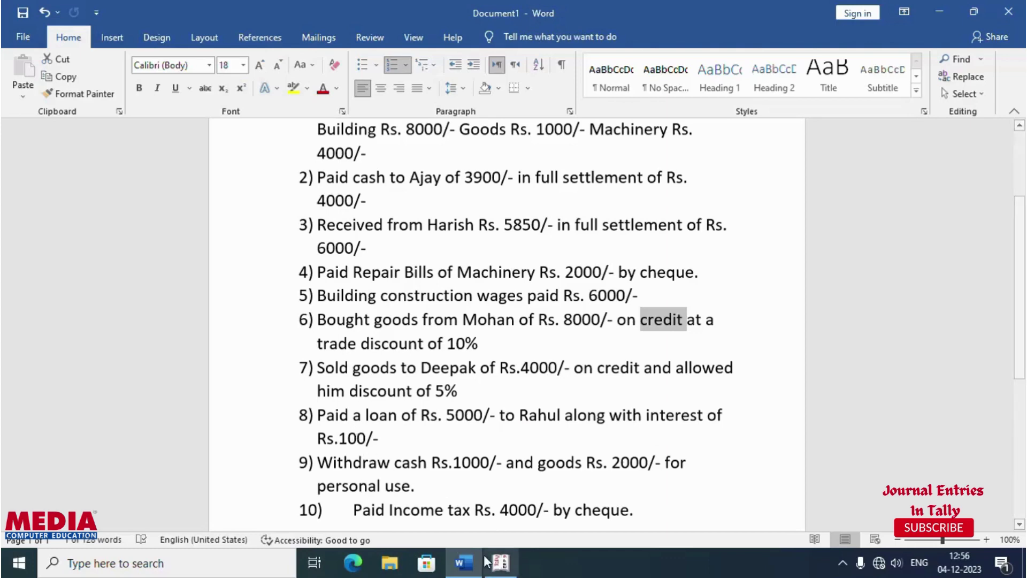
click(501, 563)
key(F5)
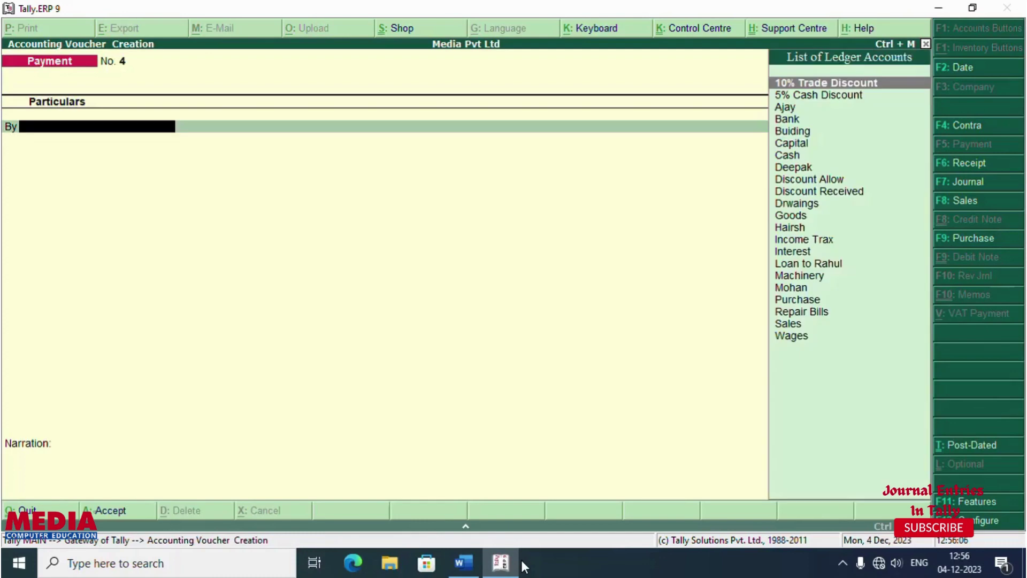
text(Lo)
key(Return)
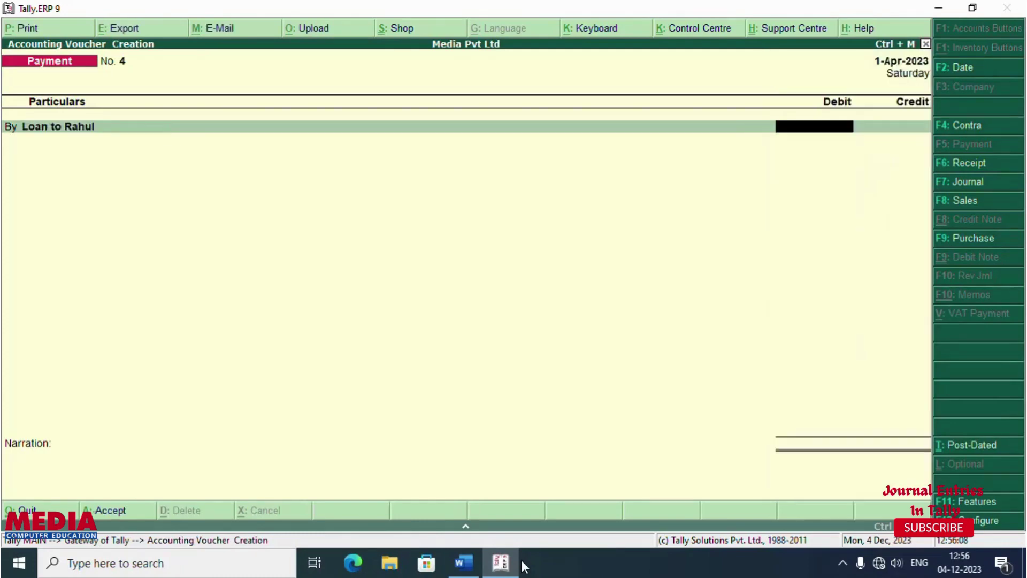
text(5000)
key(Return)
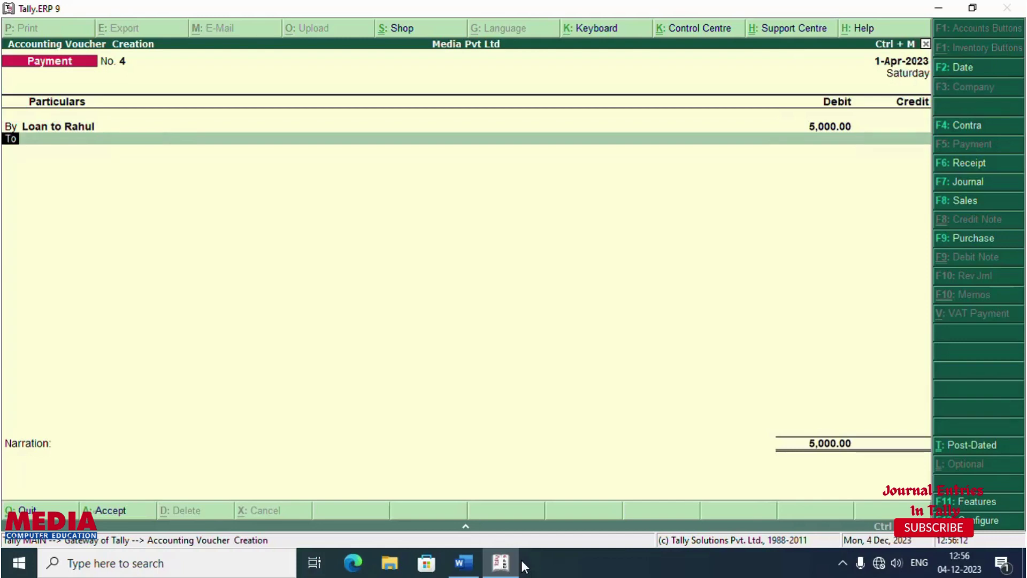
Make the second line of the payment voucher another debit and enter 100 for the Interest ledger
text(by)
key(Return)
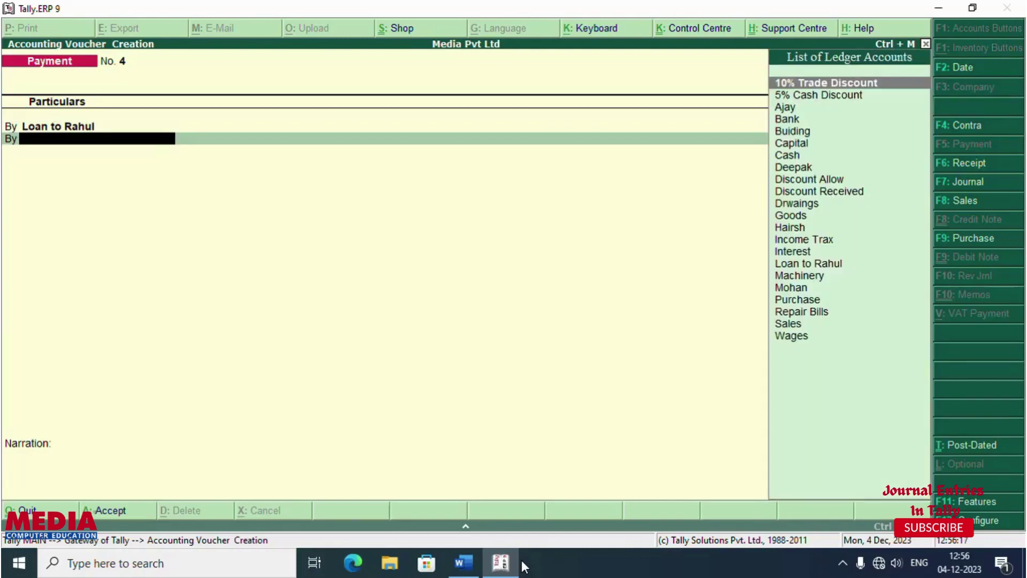
text(Inter)
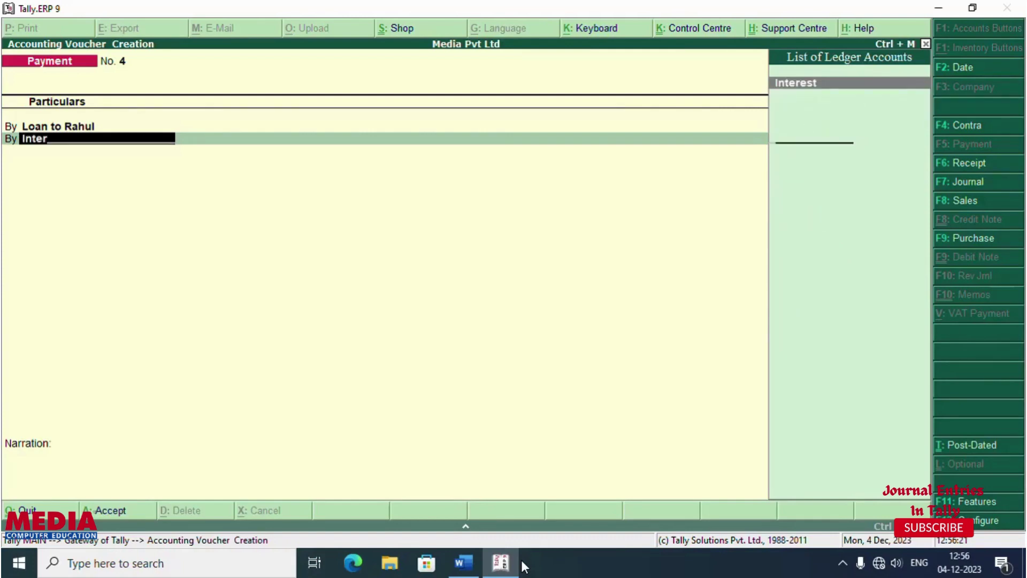
key(Return)
text(10)
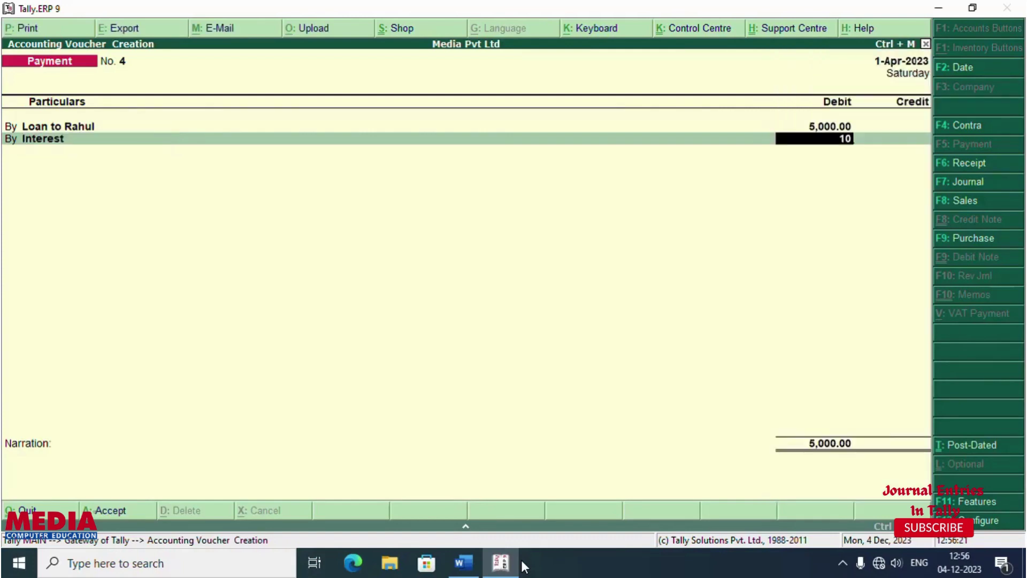
text(0)
key(Return)
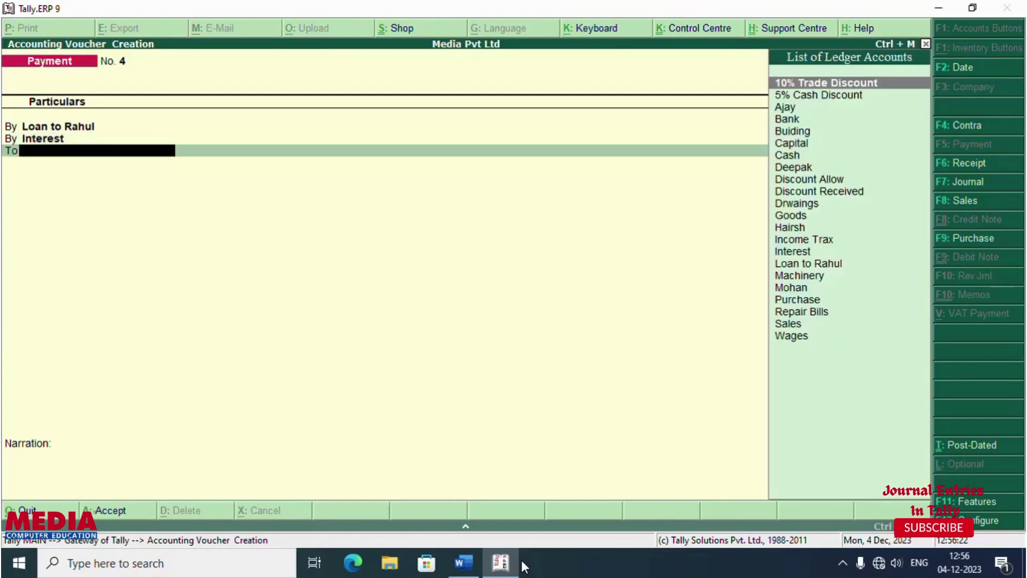
Credit the Cash ledger with 5,100, leave the narration blank and save the payment voucher
text(Cash)
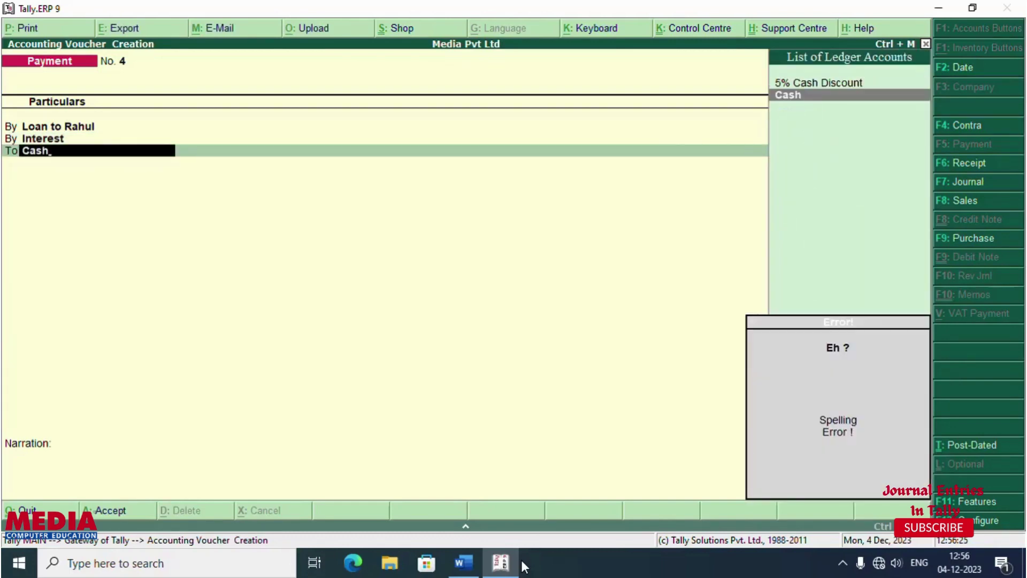
key(Return)
key(Return)
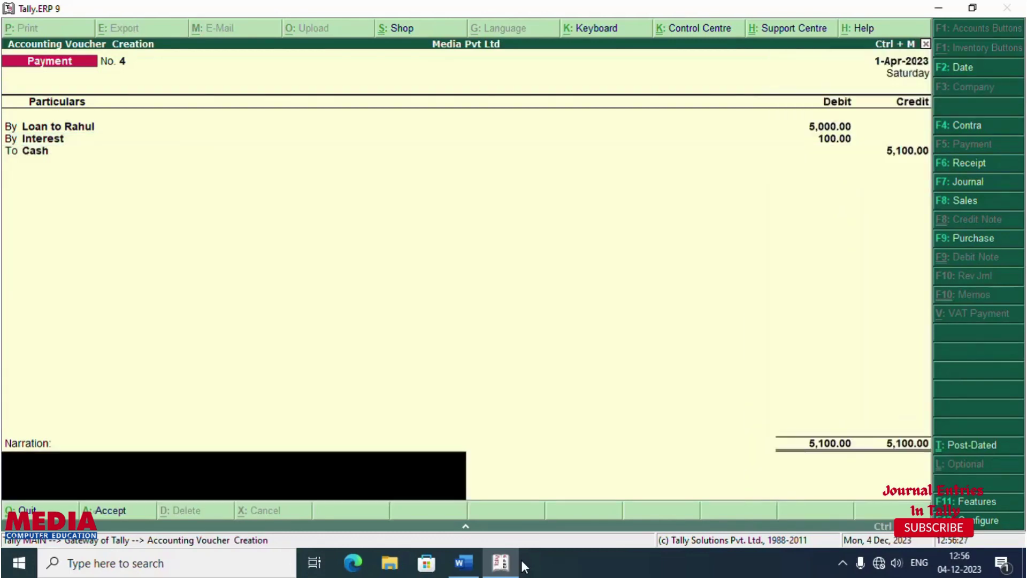
key(Return)
key(Return)
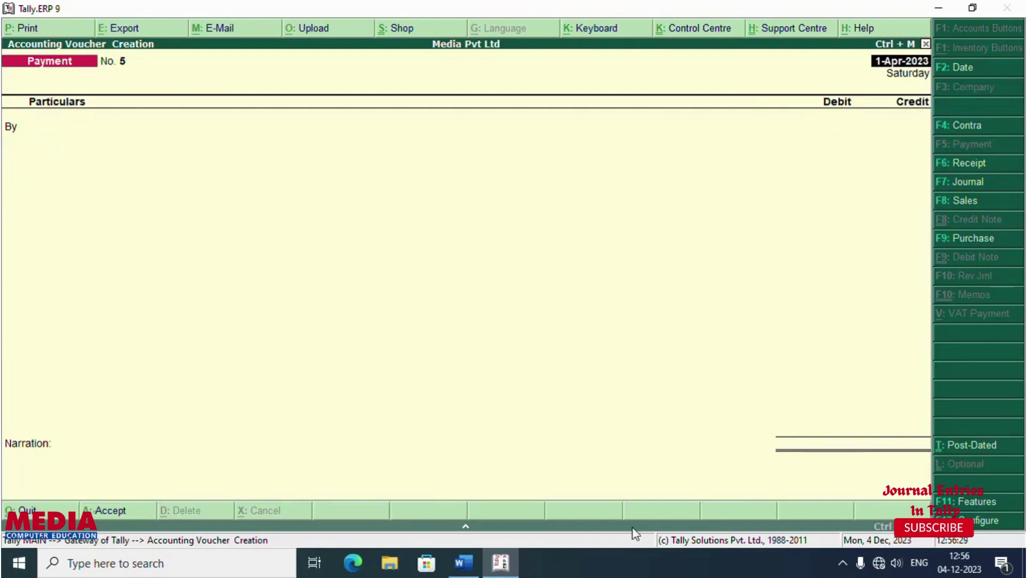
Check the ninth transaction in Word, then debit the Drwaings ledger with 3,000 in the new Tally payment voucher
click(460, 563)
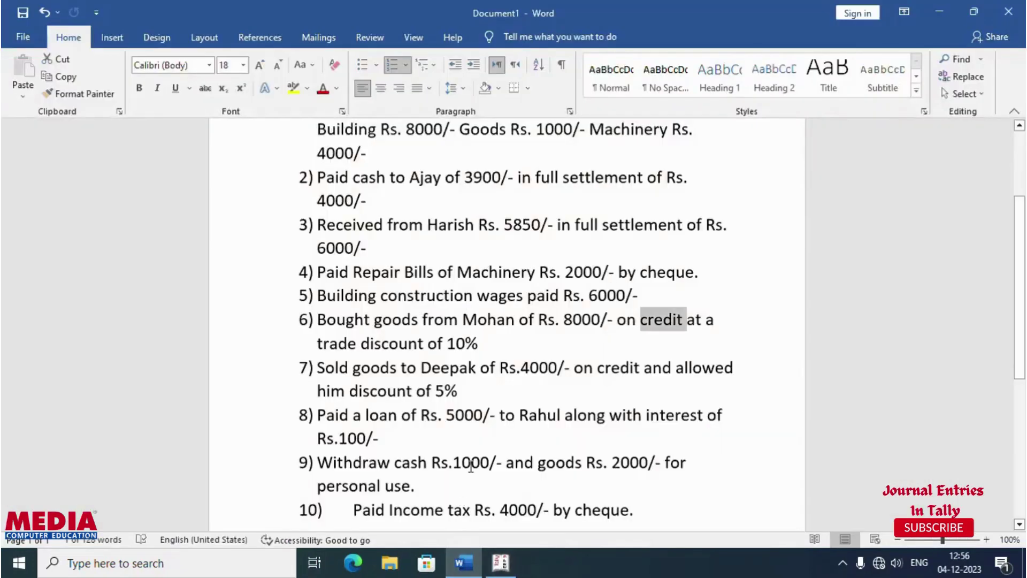
scroll(468, 465, down, 1)
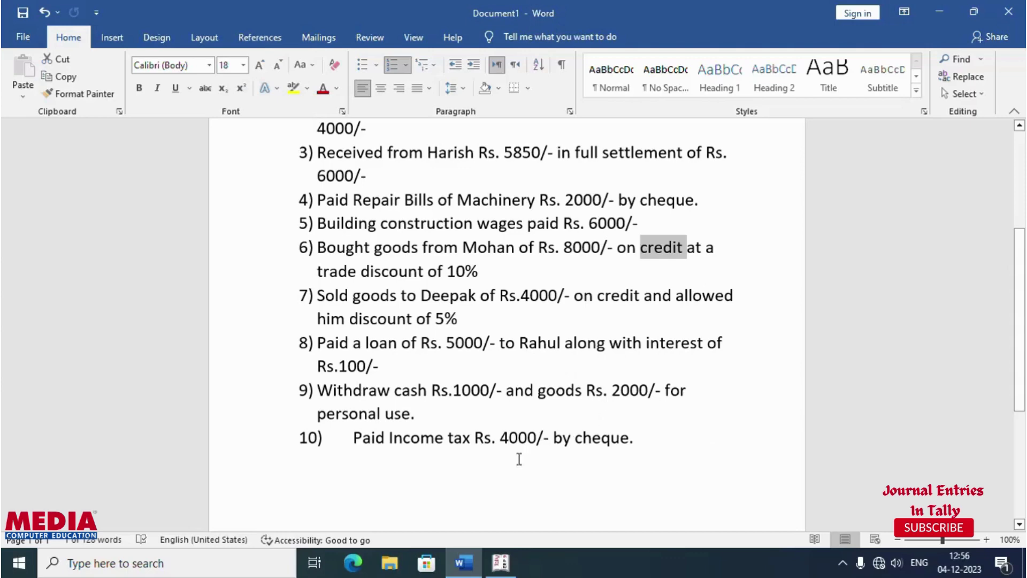
click(497, 566)
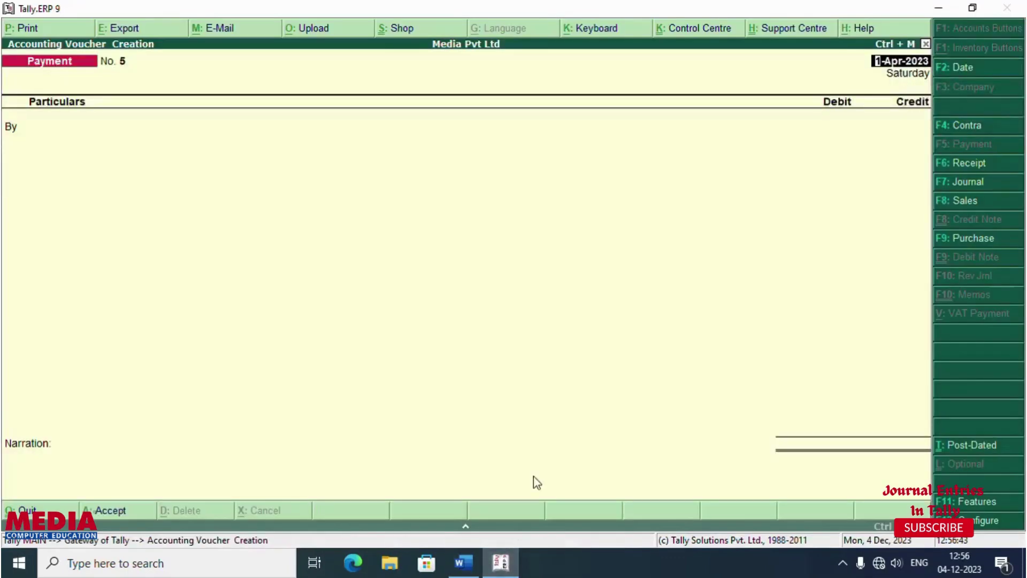
key(Return)
text(D)
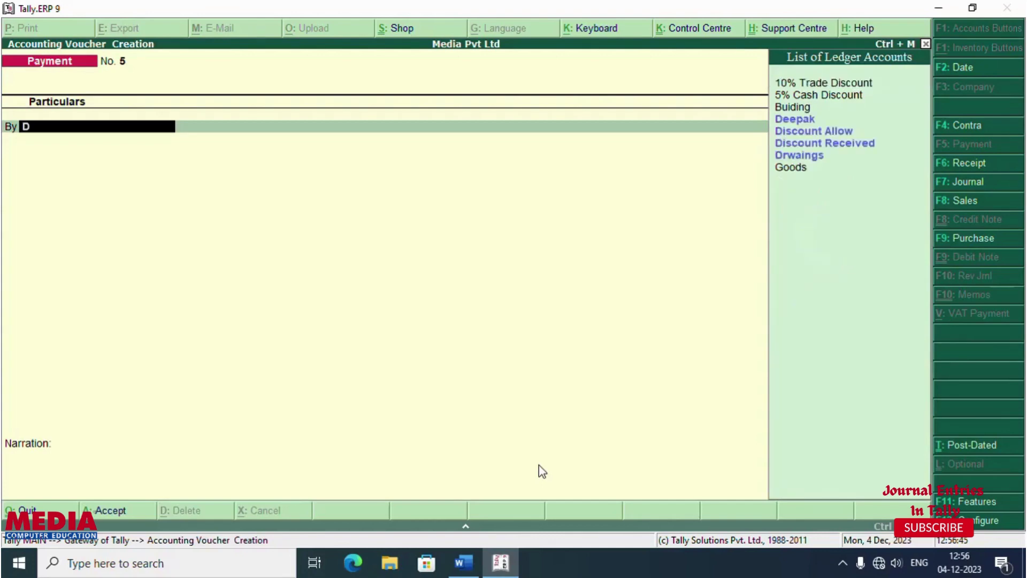
text(aa)
key(Down)
key(Down)
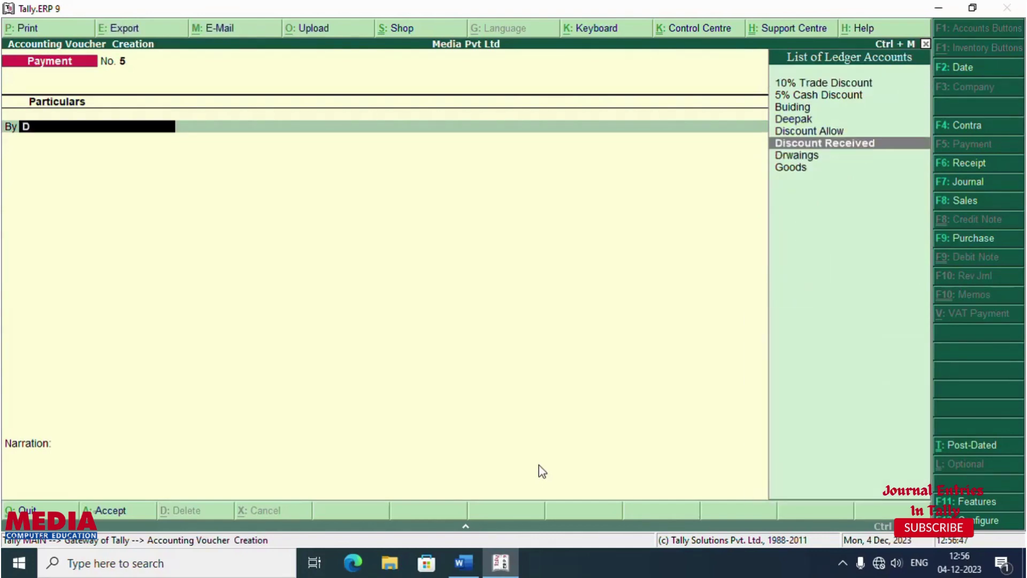
key(Down)
key(Return)
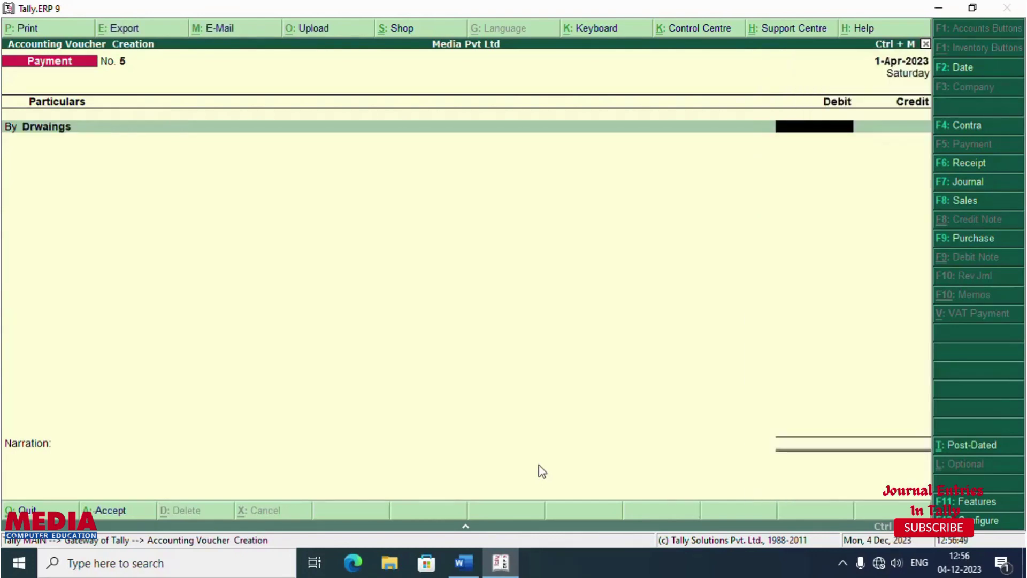
text(3,000)
key(Return)
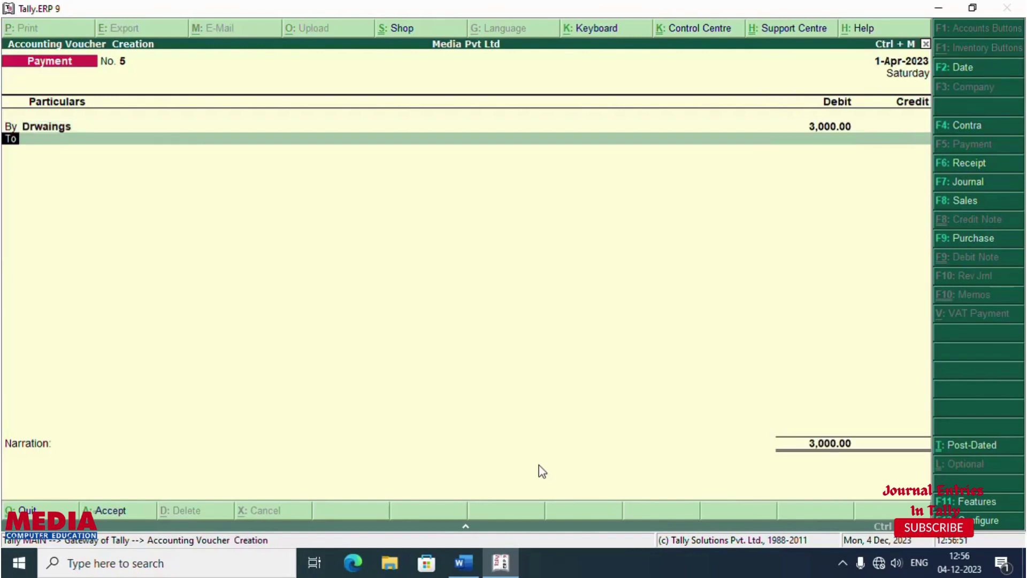
Credit the Goods ledger with 2,000 on the second line of the drawings payment voucher
key(Return)
text(Ca)
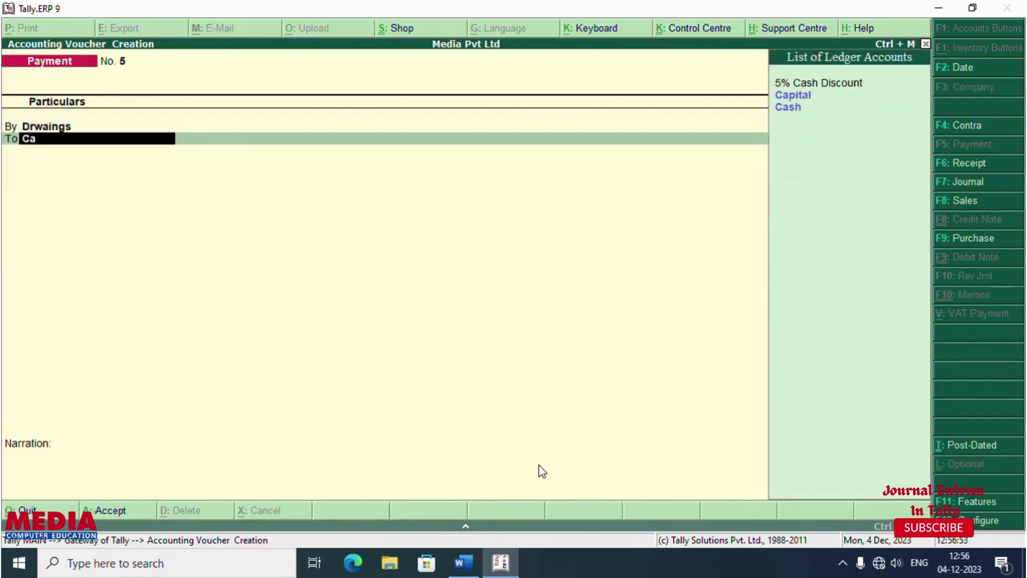
key(BackSpace)
key(BackSpace)
text(Go)
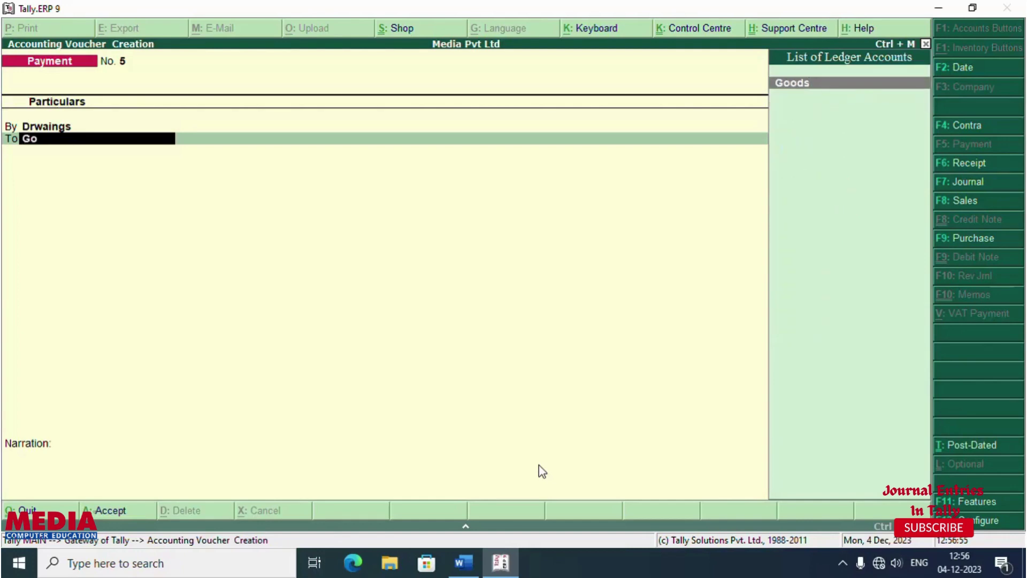
key(Return)
text(2000)
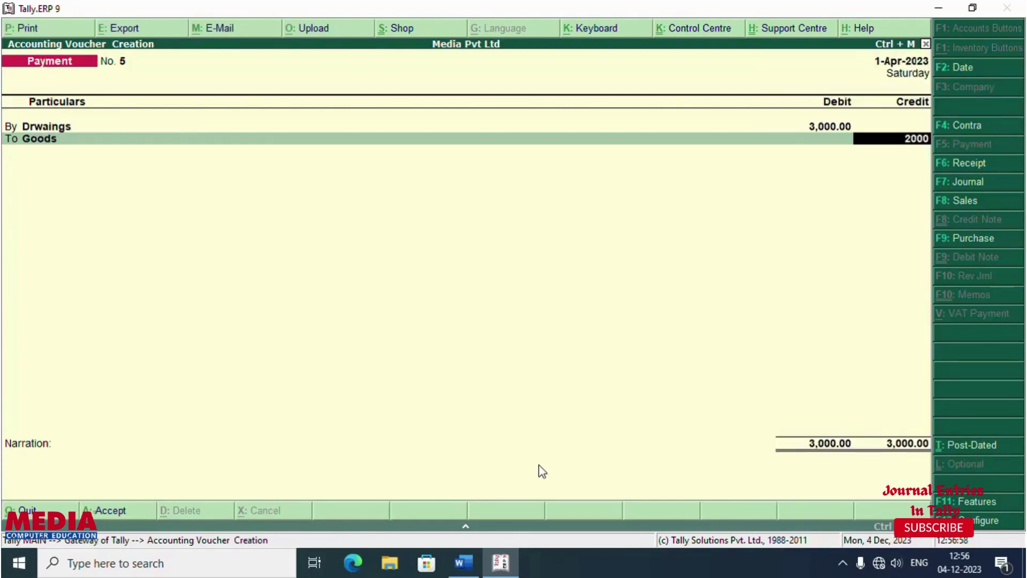
key(Return)
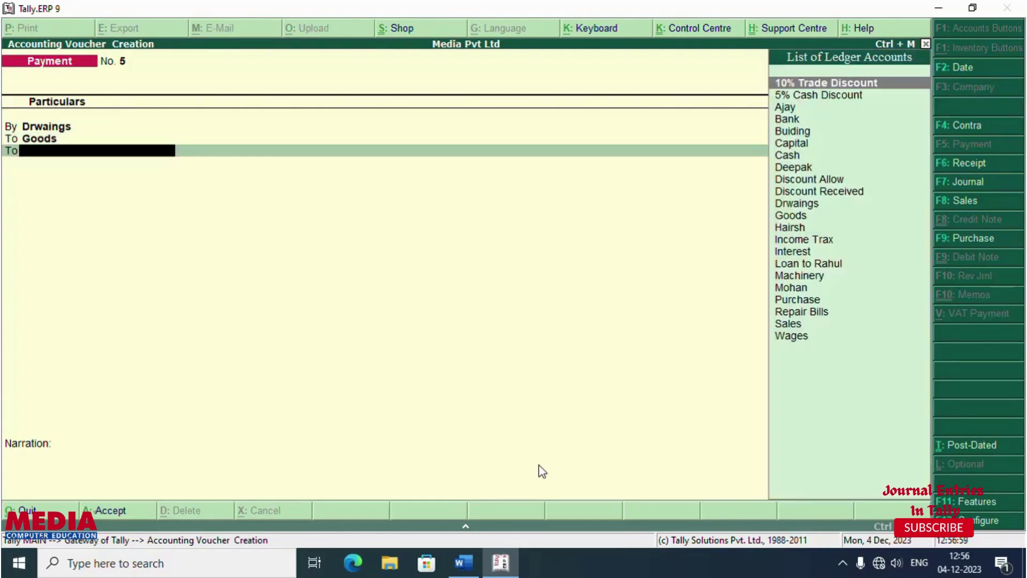
Credit the Cash ledger with the remaining 1,000, leave the narration blank and save the payment voucher
text(Cash)
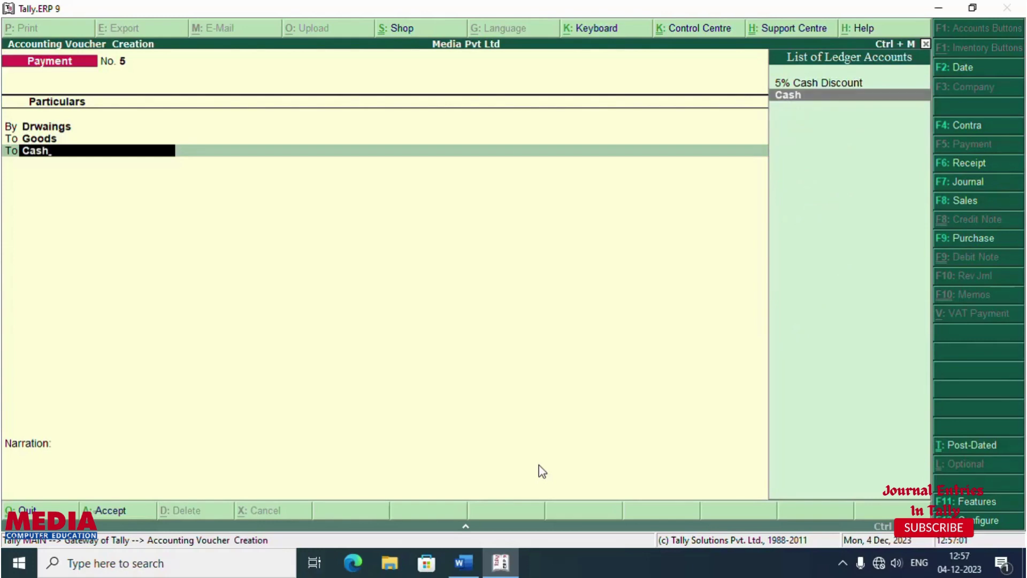
key(Return)
key(Return)
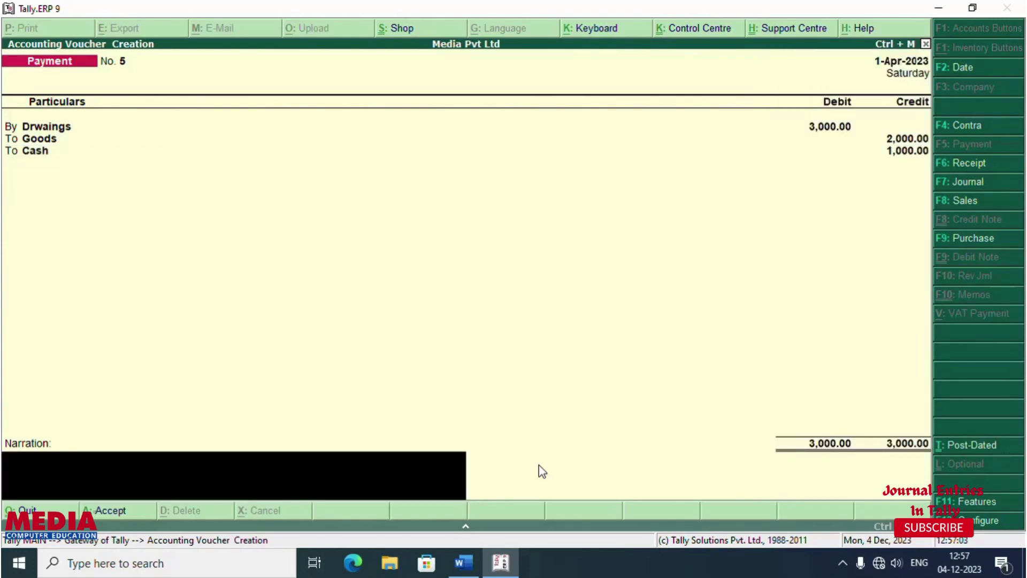
key(Return)
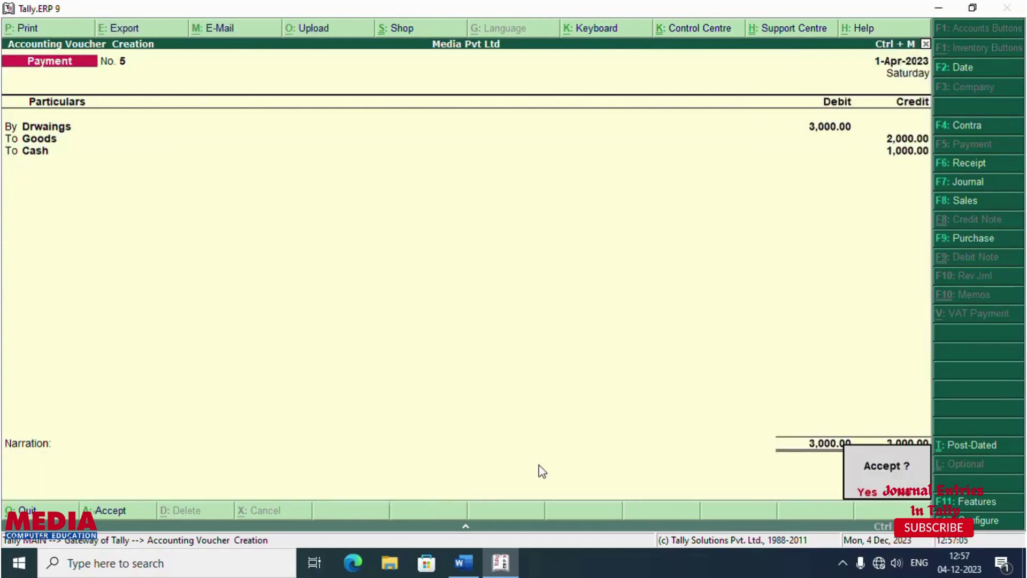
key(Return)
Check the tenth transaction in Word, then debit the Income Trax ledger with 5,000 in the new Tally payment voucher
click(459, 559)
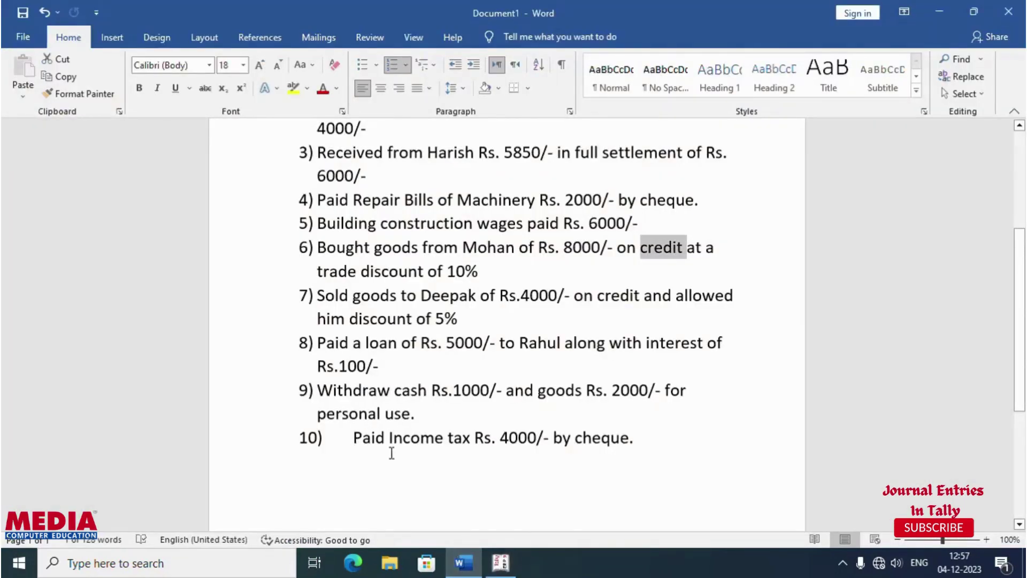
drag(554, 438, 635, 428)
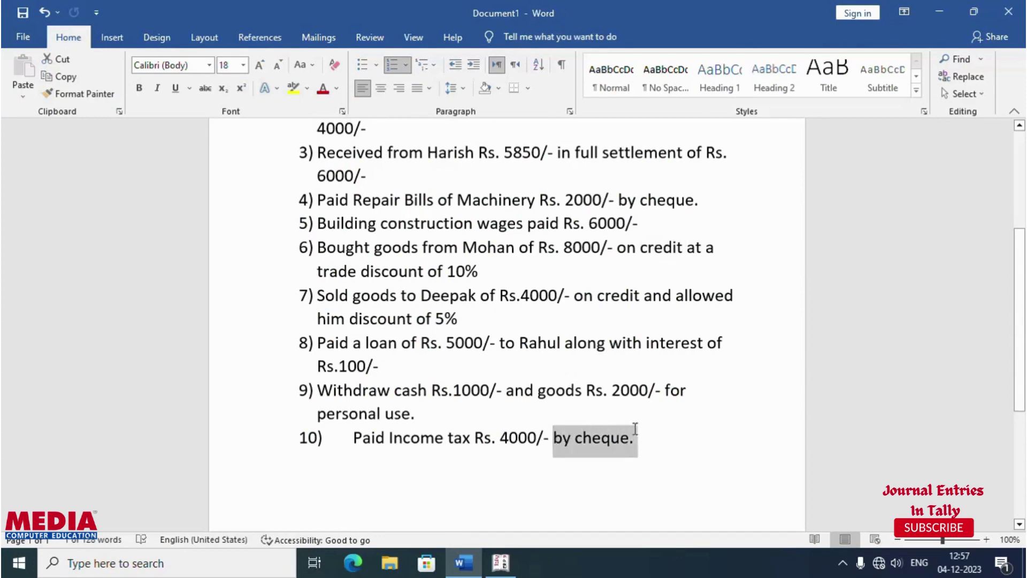
click(500, 562)
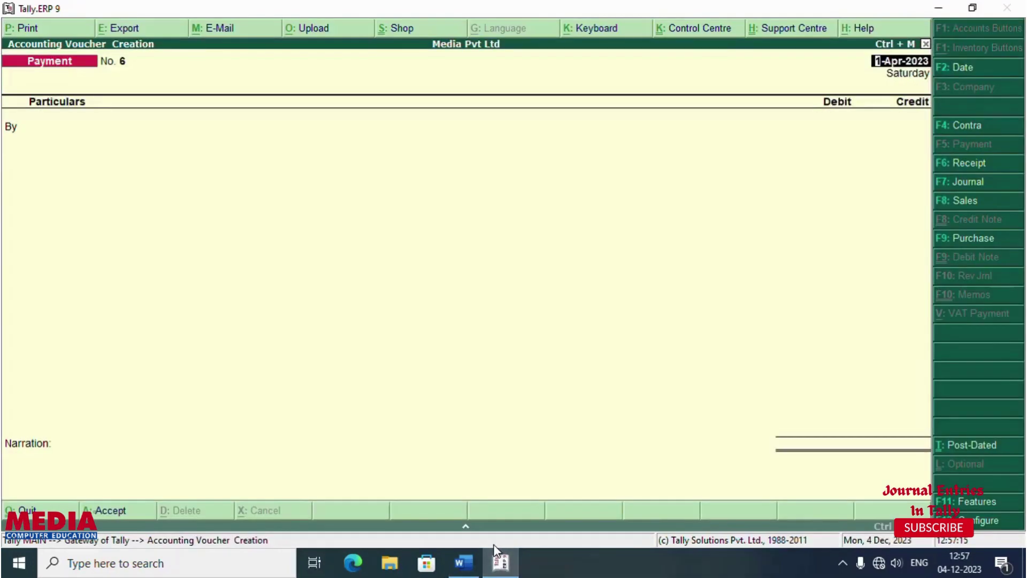
key(Return)
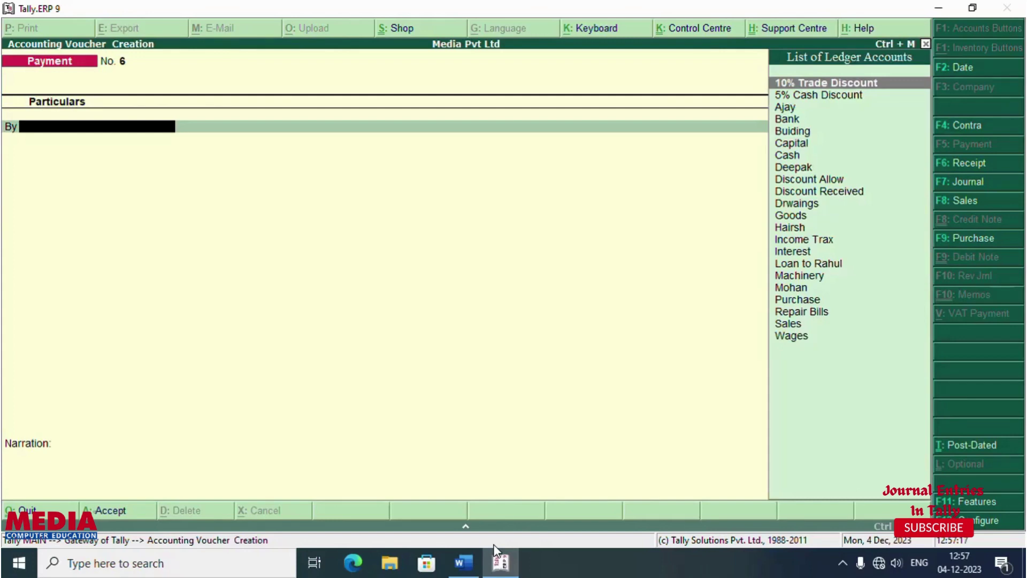
text(Inc)
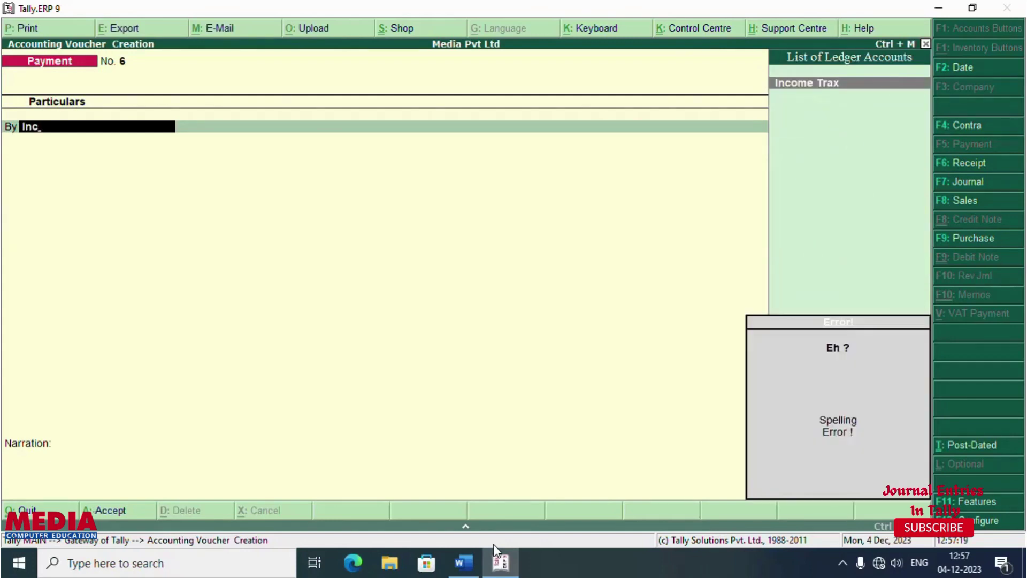
key(Return)
text(5000)
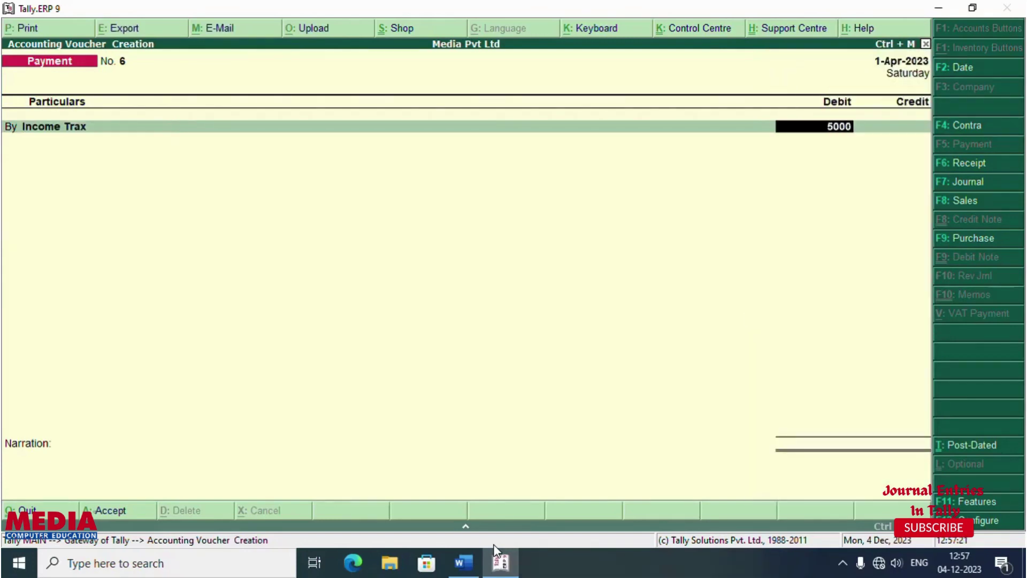
key(Return)
Credit the Bank ledger with 5,000 as a cheque, keep the default bank allocation details and save the voucher without a narration
key(Return)
text(Bank)
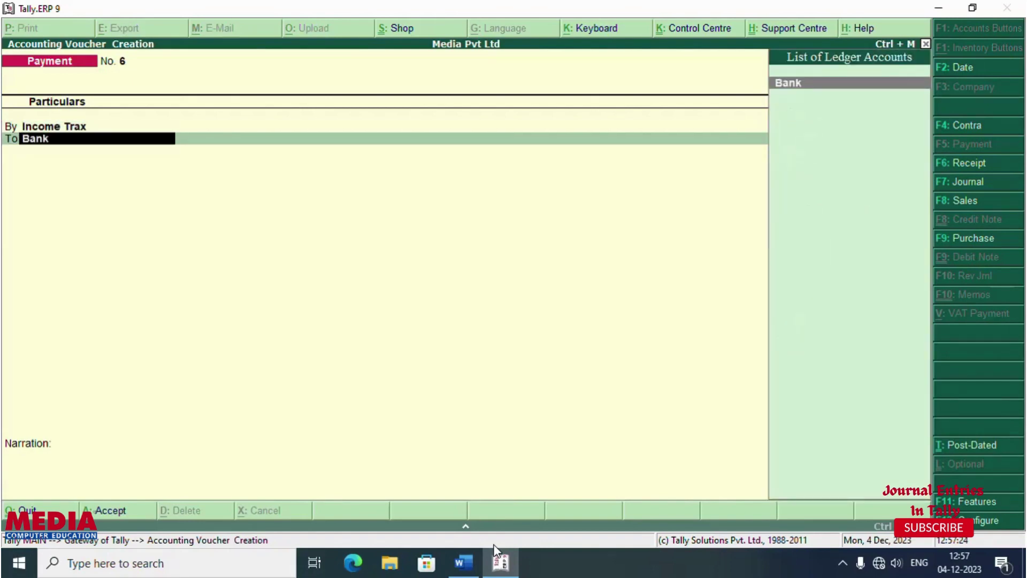
key(Return)
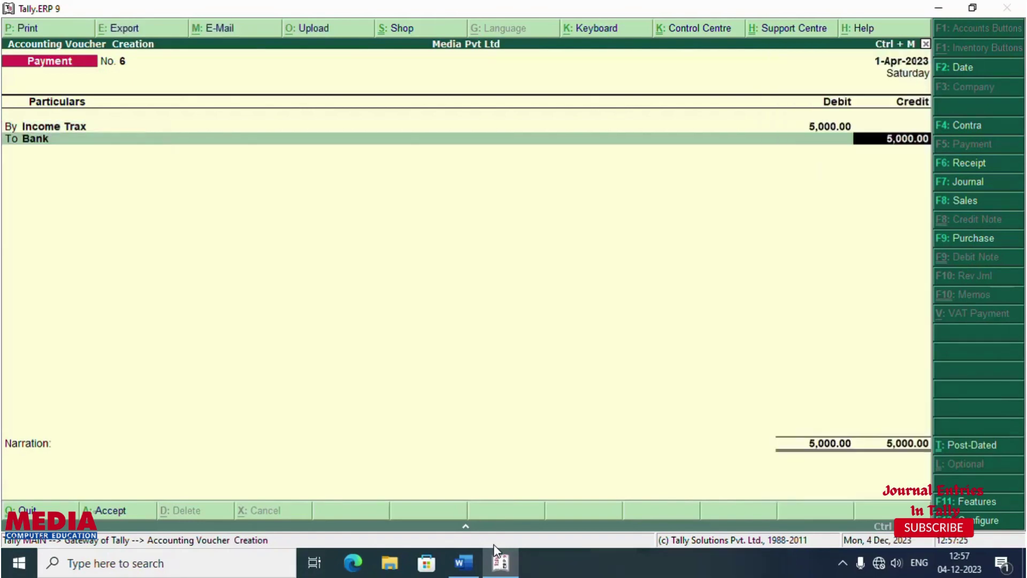
key(Return)
key(Return)
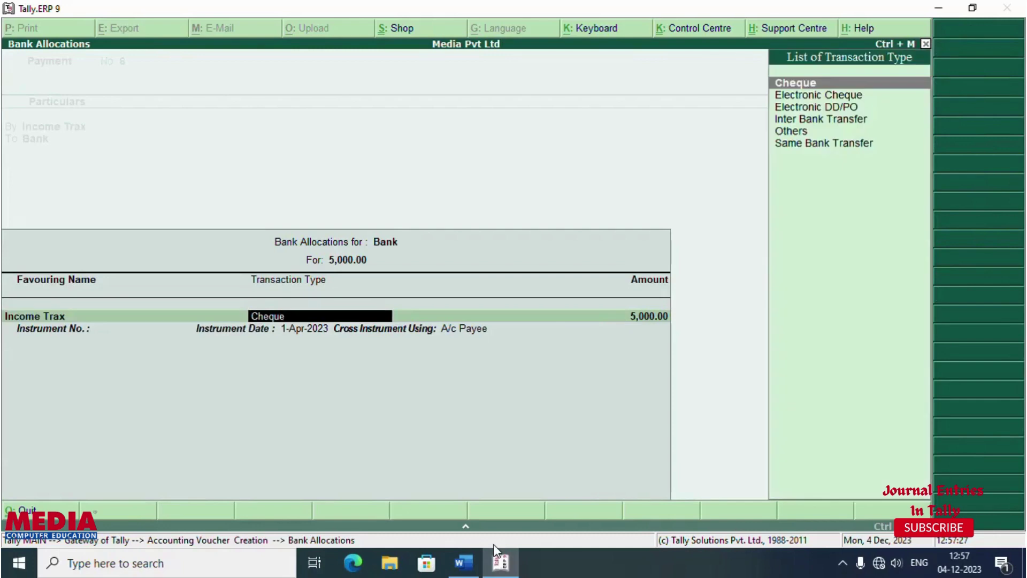
key(Return)
key(Return)
key(Return)
key(Return)
key(Return)
key(Return)
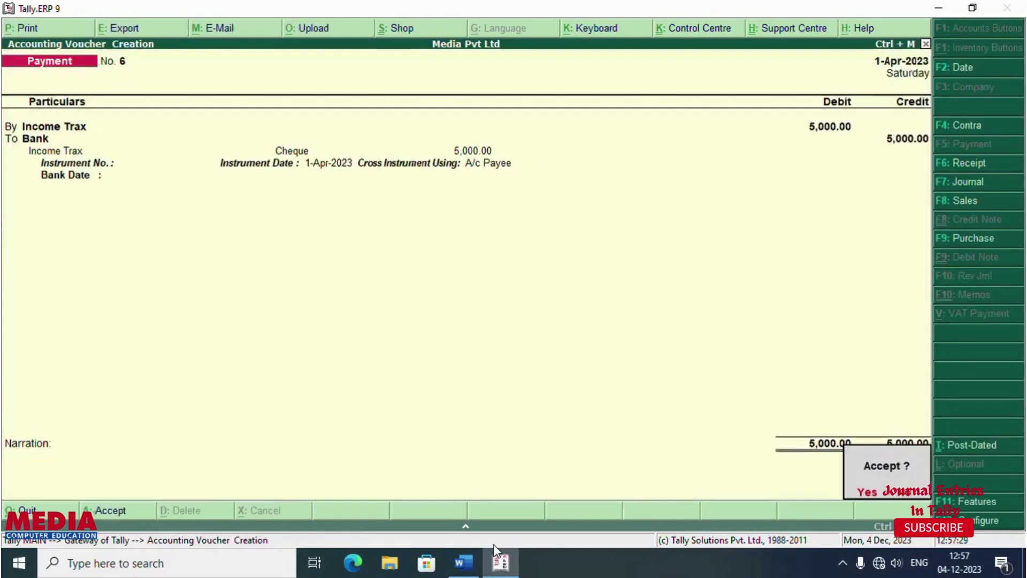
key(Return)
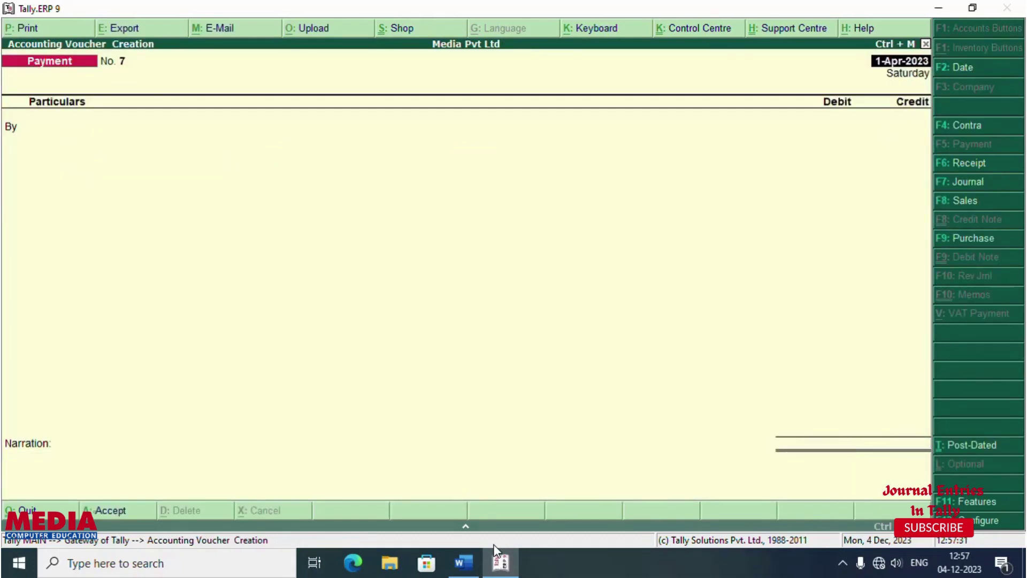
Leave voucher entry and open the company's Profit & Loss A/c report
key(Escape)
key(Return)
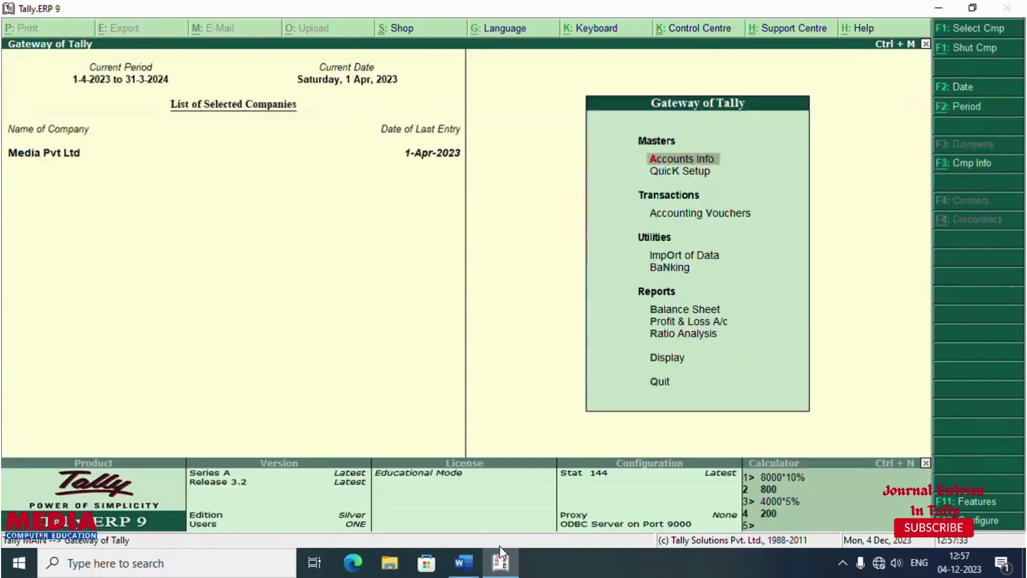
key(Up)
key(Up)
key(Up)
key(Up)
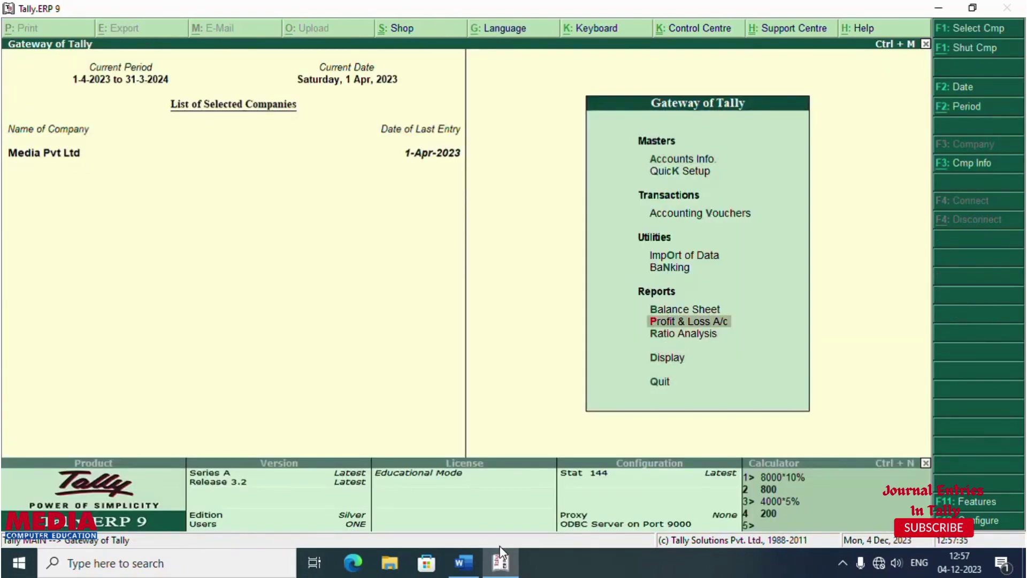
key(Return)
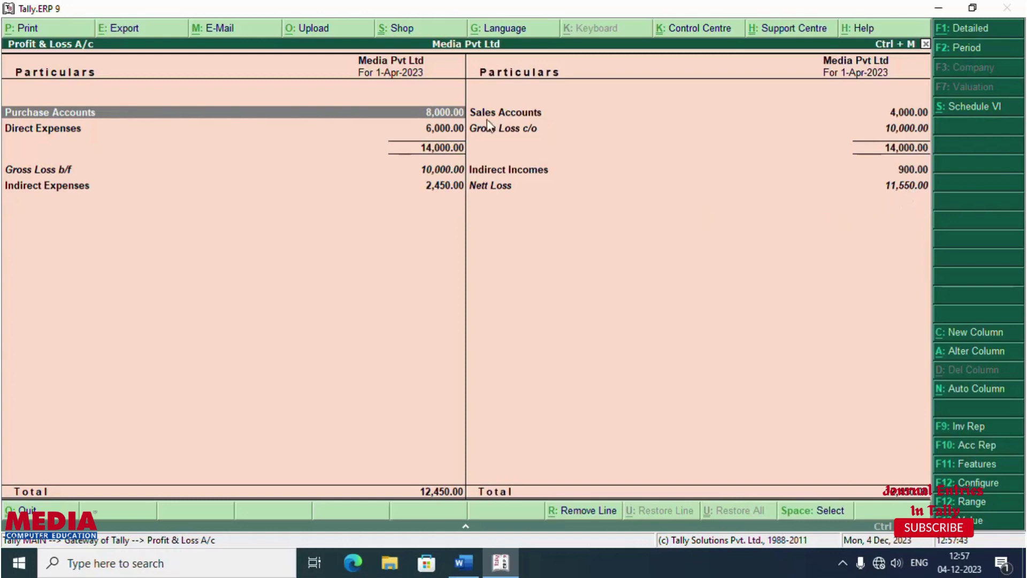
Examine the ledgers behind Purchase Accounts and Direct Expenses in the Profit & Loss A/c
key(Return)
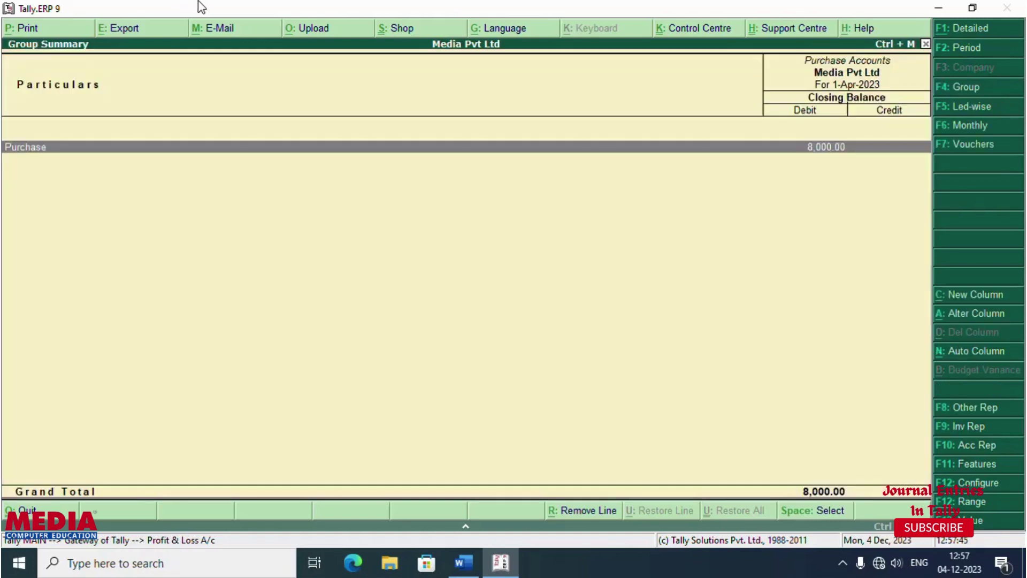
key(Return)
key(Escape)
key(Escape)
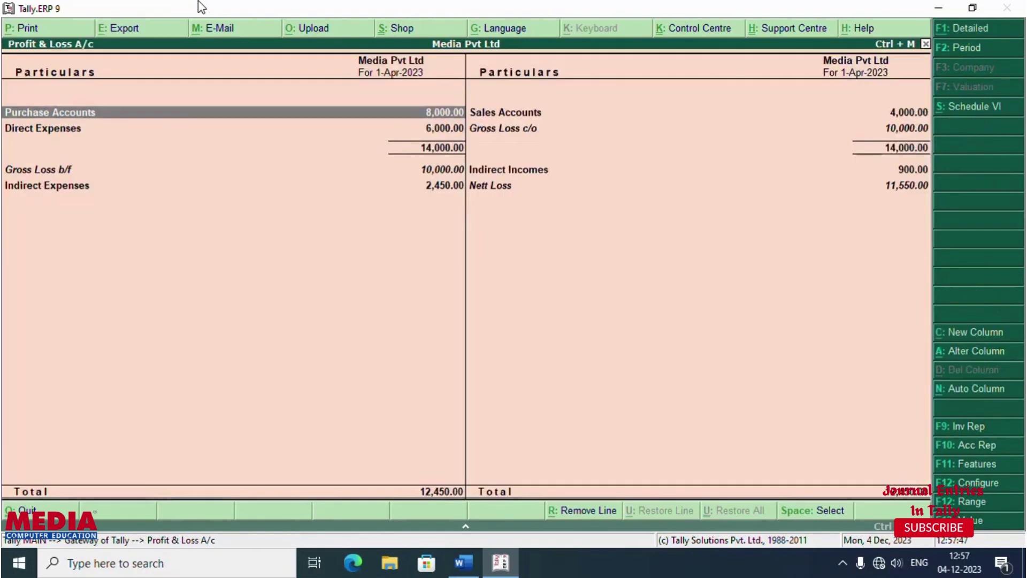
key(Down)
key(Return)
key(Escape)
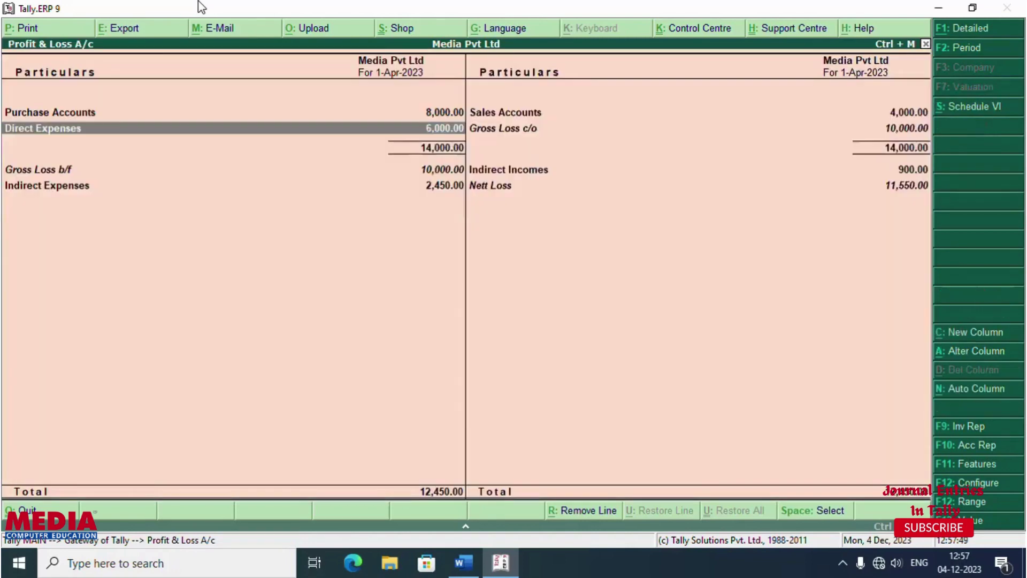
key(Return)
key(Return)
key(Escape)
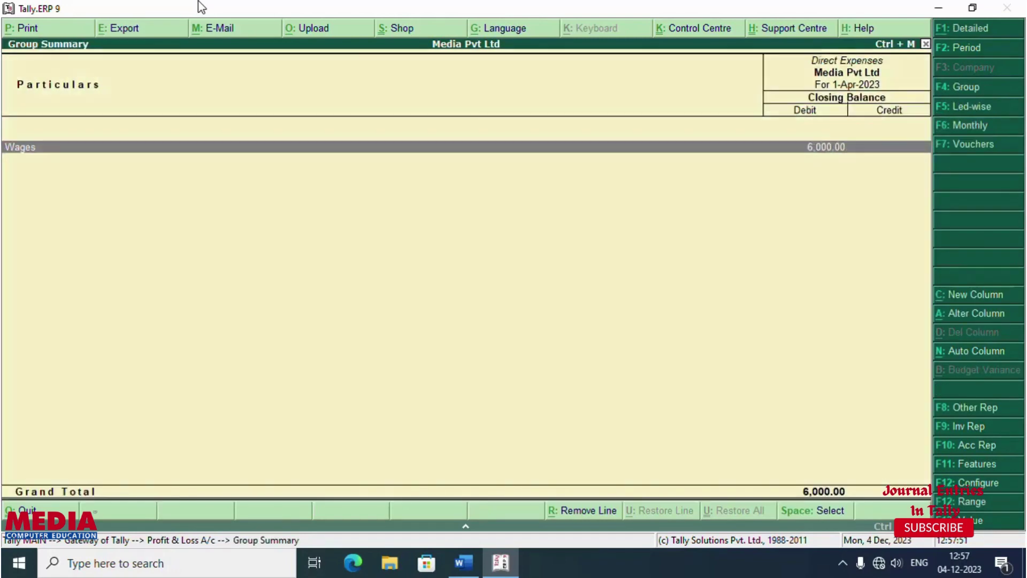
key(Escape)
Review each ledger in the Indirect Expenses group, then return to the Profit & Loss A/c
key(Down)
key(Down)
key(Return)
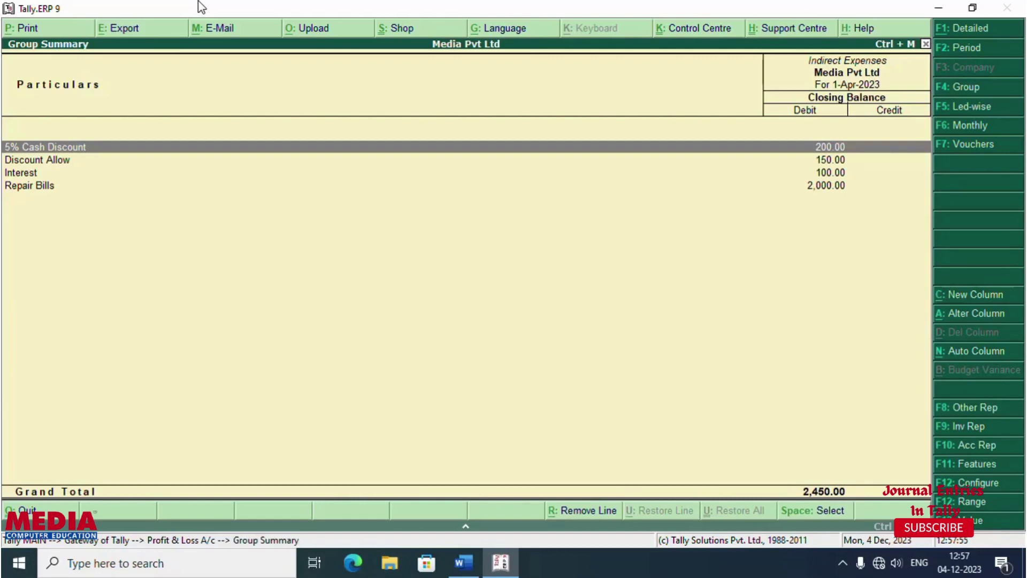
key(Down)
key(Down)
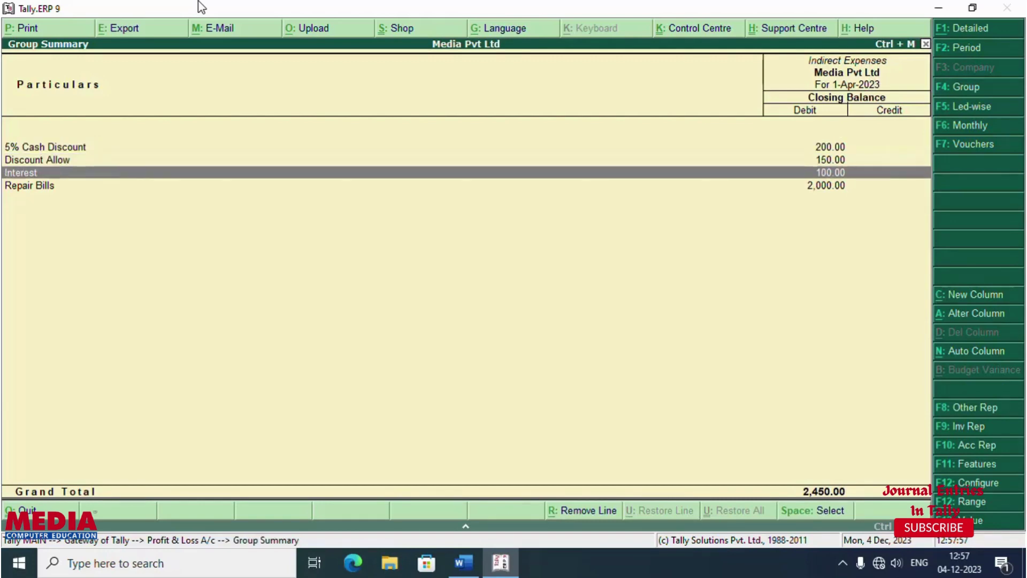
key(Down)
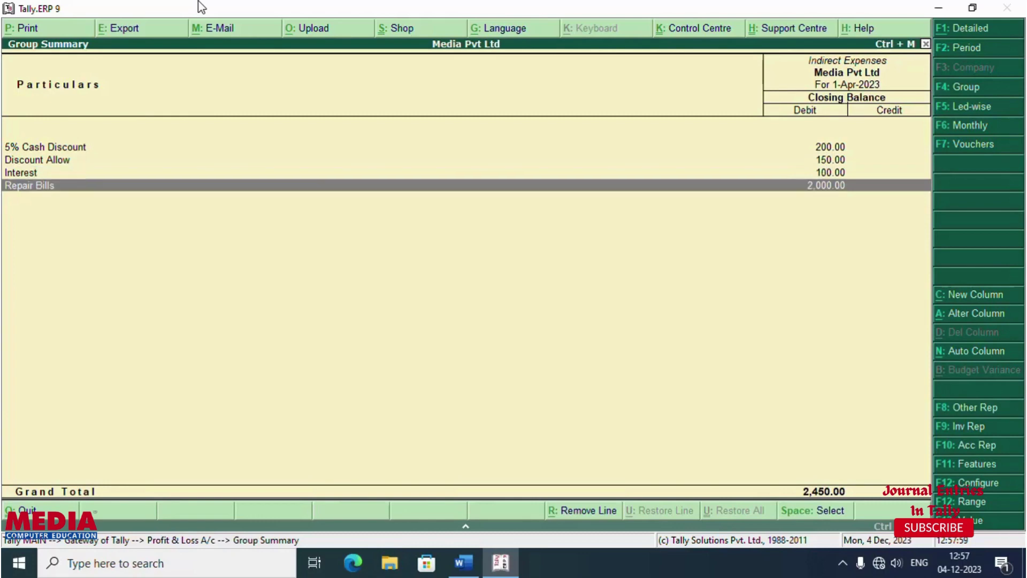
key(Escape)
Inspect the Sales Accounts group on the income side of the Profit & Loss A/c, then return to the report
key(Right)
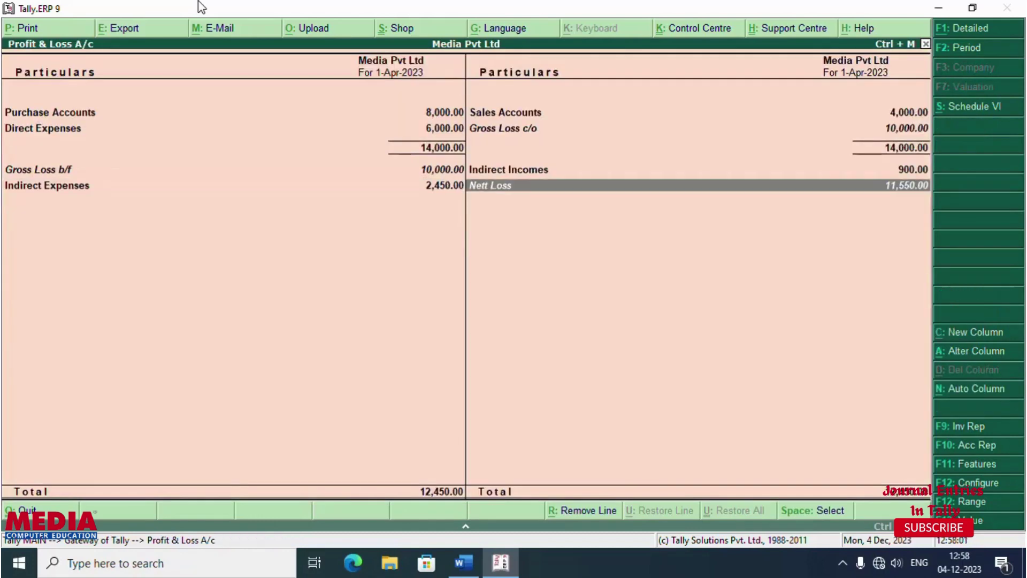
key(Left)
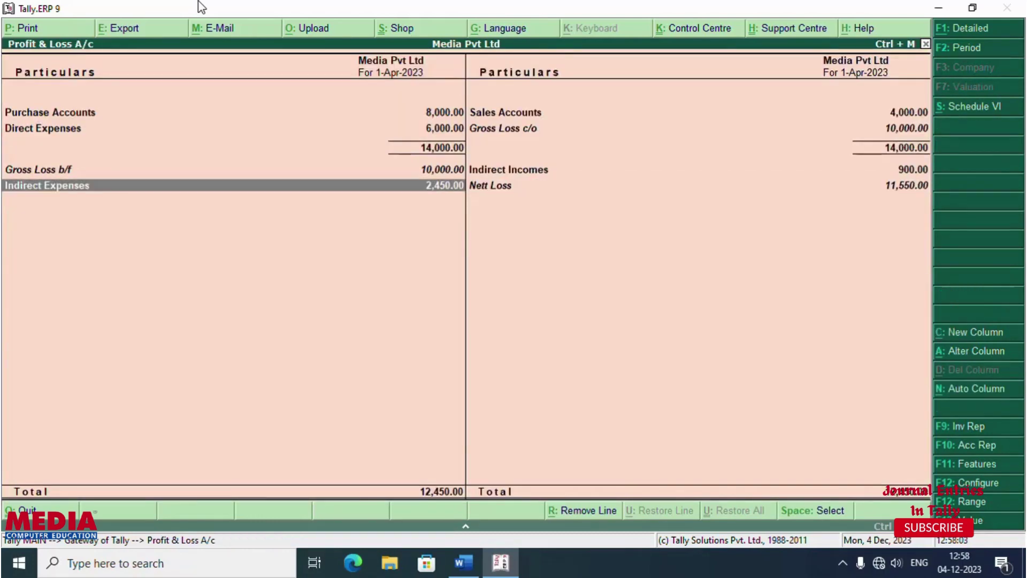
key(Right)
key(Up)
key(Up)
key(Up)
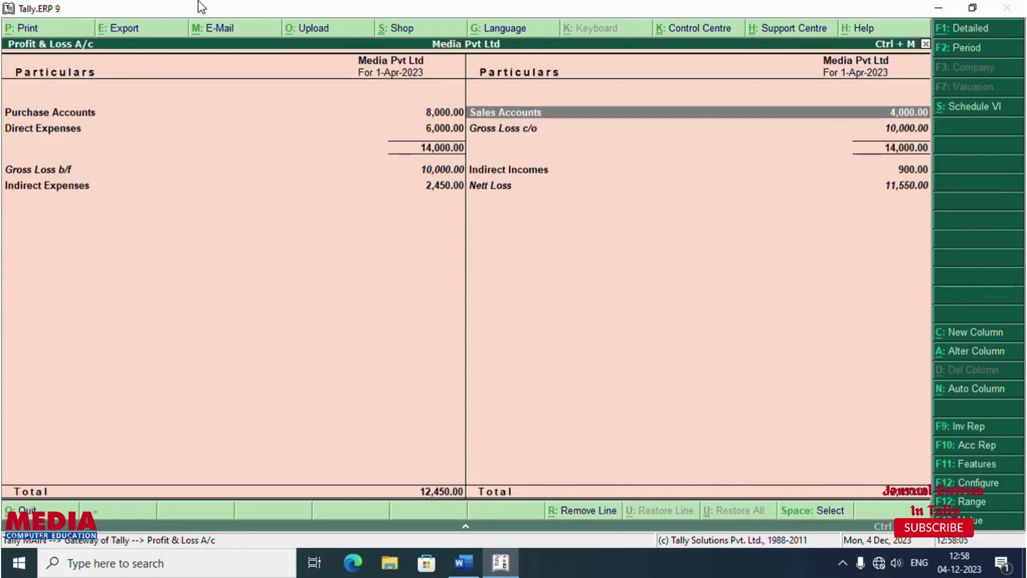
key(Return)
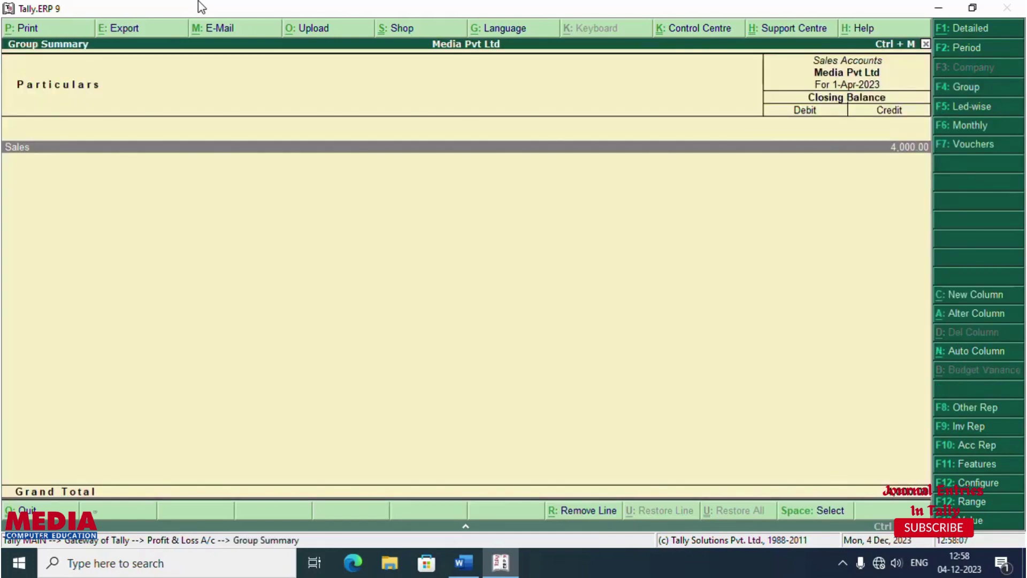
key(Escape)
Examine the Indirect Incomes group, including the monthly summary of the 10% Trade Discount ledger, then return to the Profit & Loss A/c
key(Down)
key(Down)
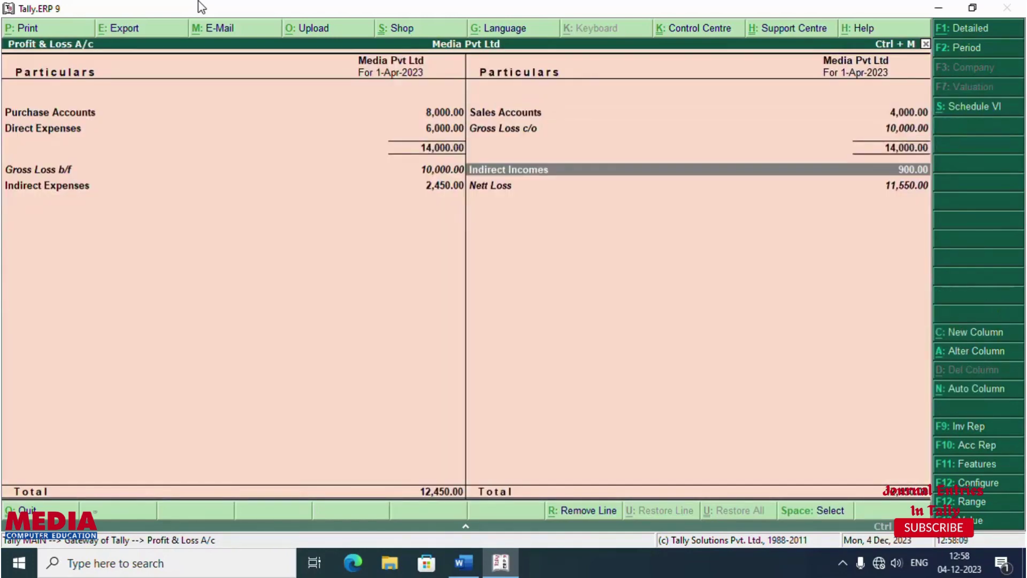
key(Return)
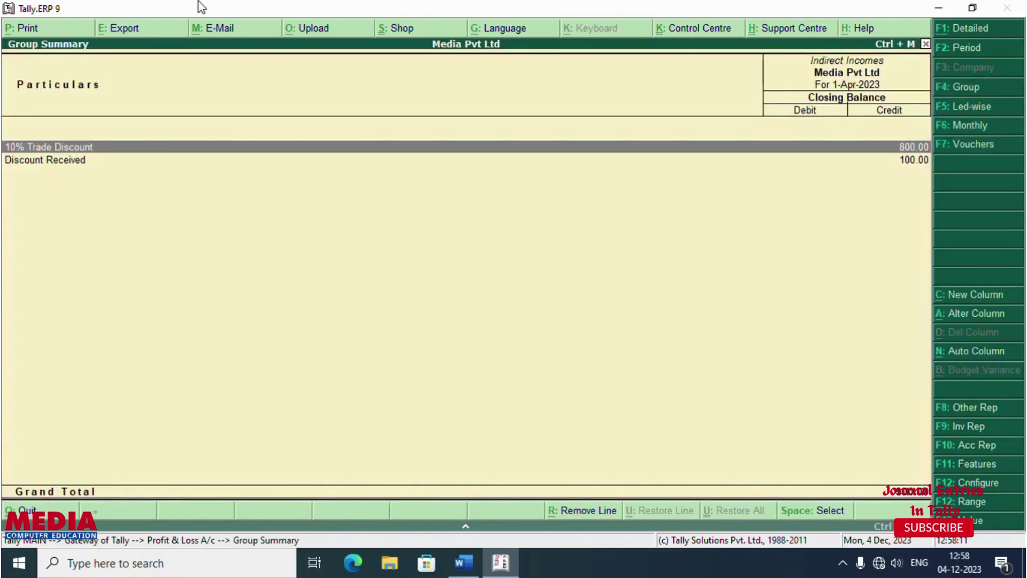
key(Return)
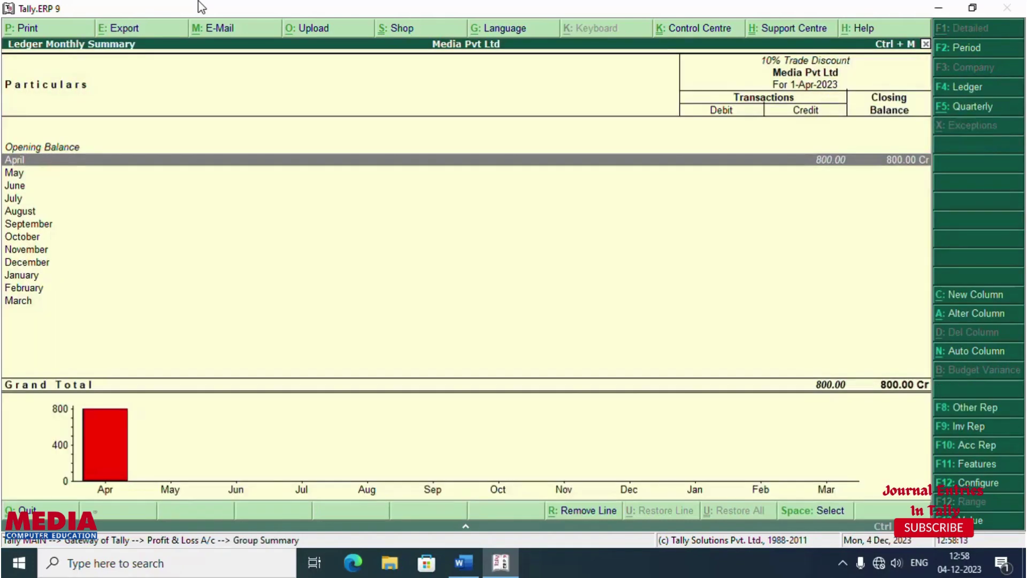
key(Escape)
key(Down)
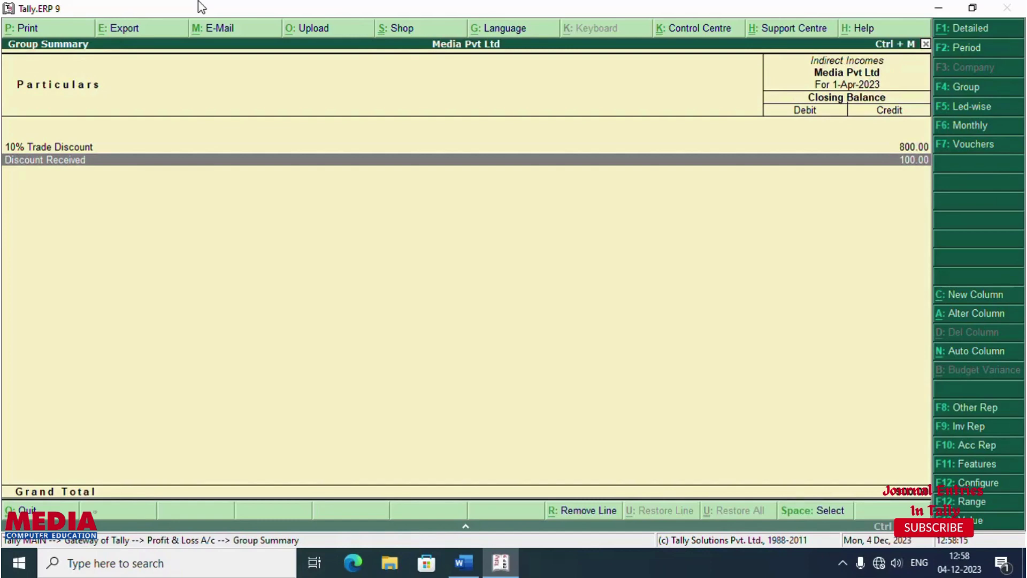
key(Escape)
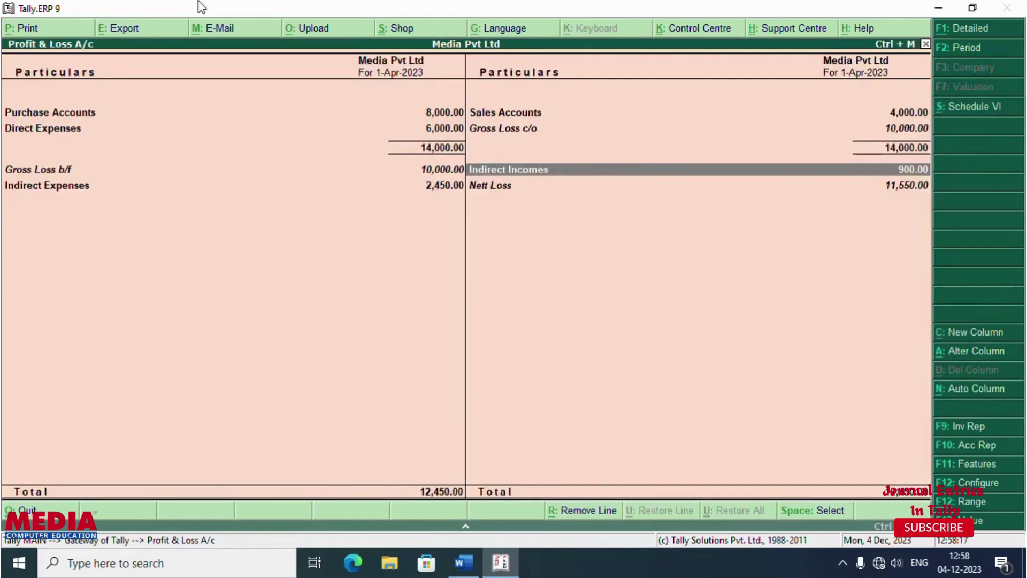